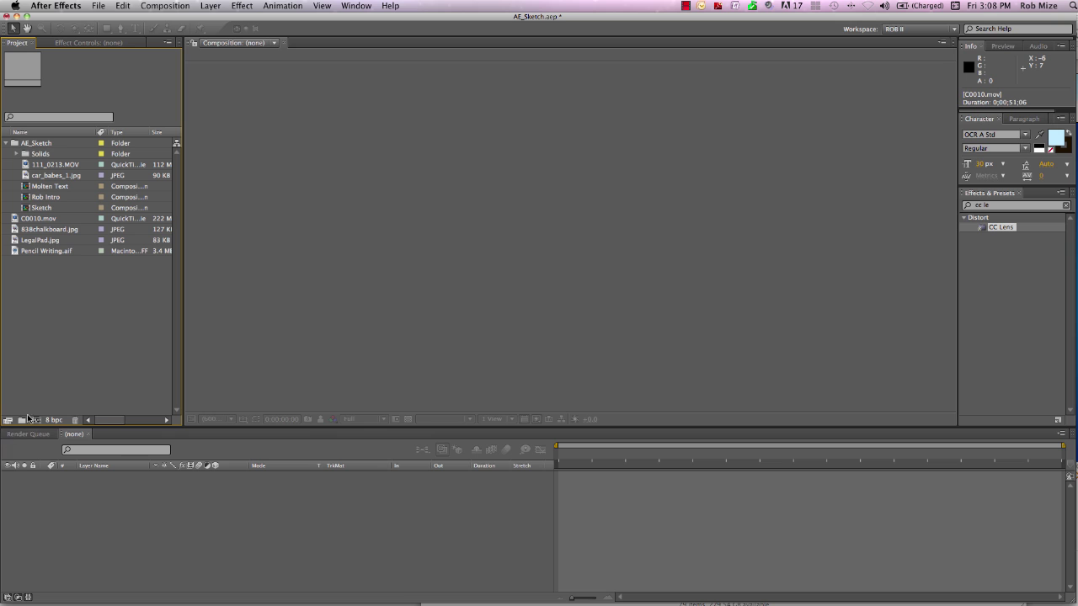
# Create a new composition named Sketch with the HDV/HDTV 720 29.97 preset and a duration of 0;00;36;01
pyautogui.click(36, 420)
pyautogui.write('Sketch')
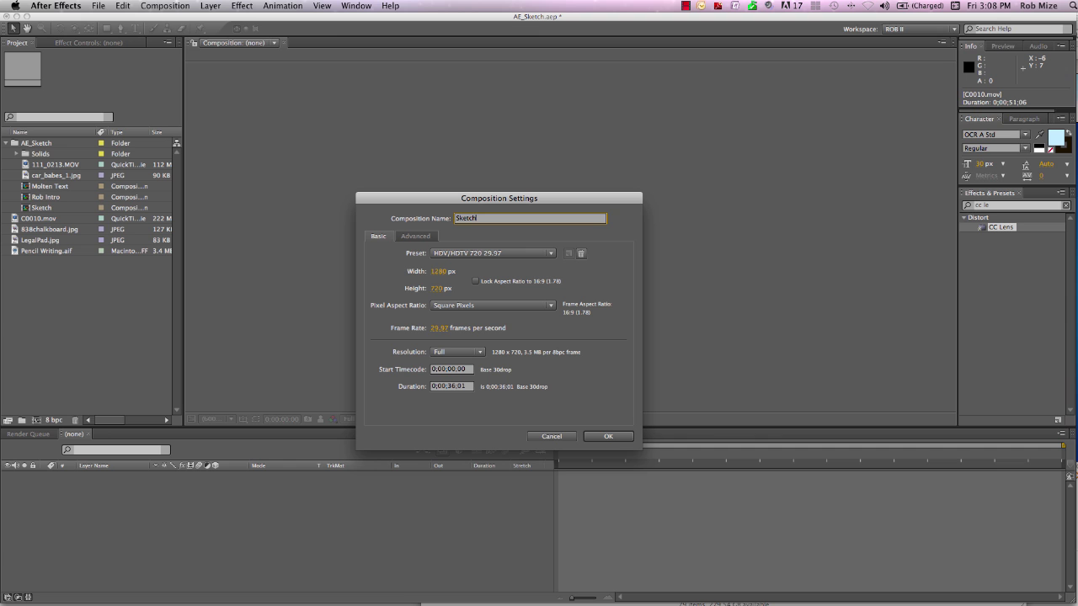
pyautogui.press('Return')
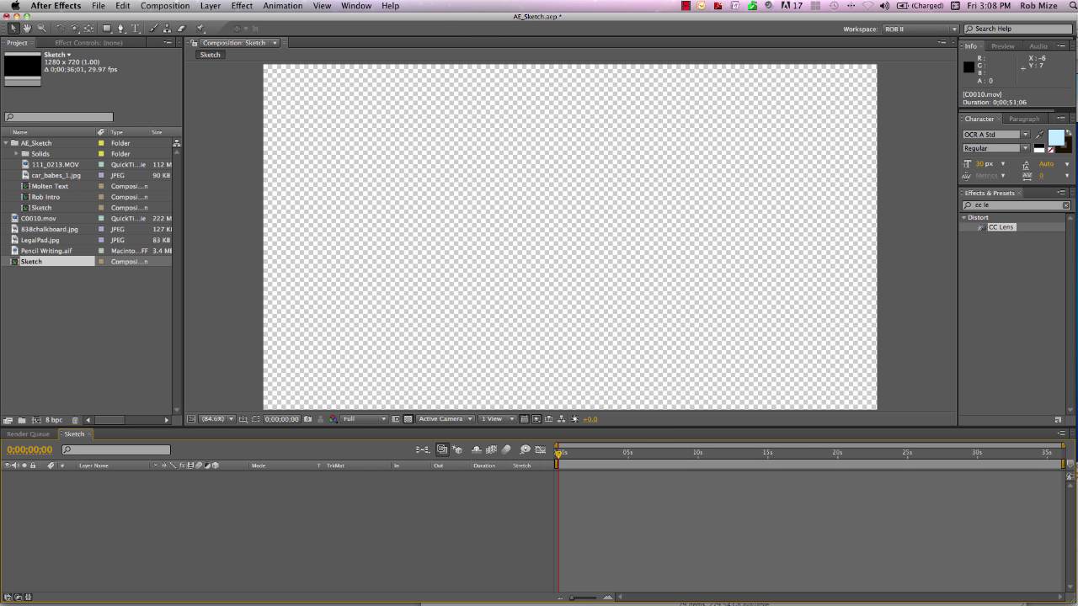
# Add LegalPad.jpg as a layer in the Sketch composition and set its rotation to 90°
pyautogui.click(37, 243)
pyautogui.moveTo(38, 241); pyautogui.dragTo(150, 544)
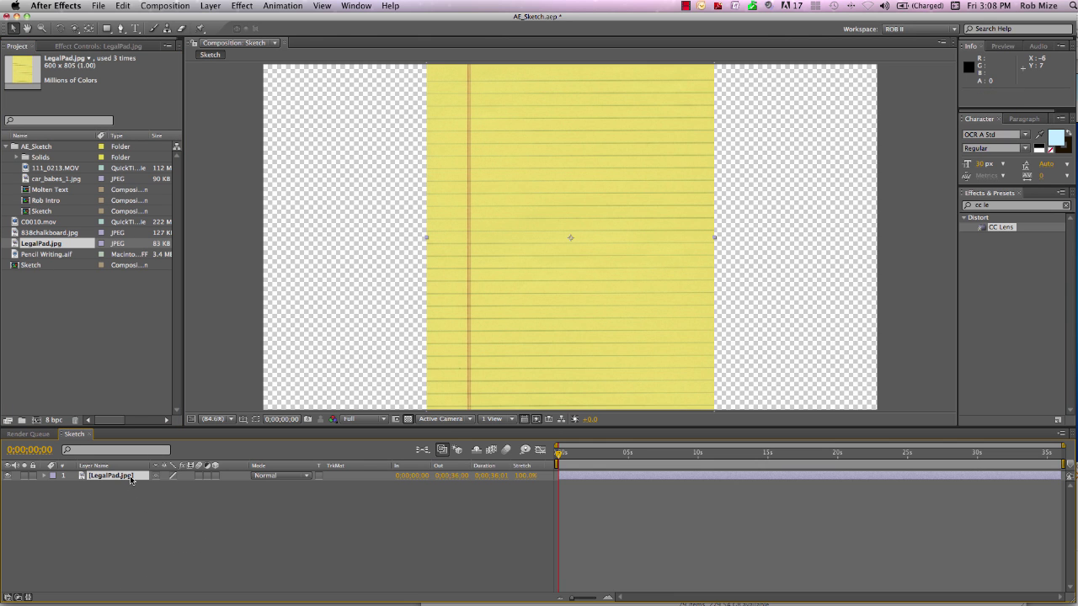
pyautogui.press('r')
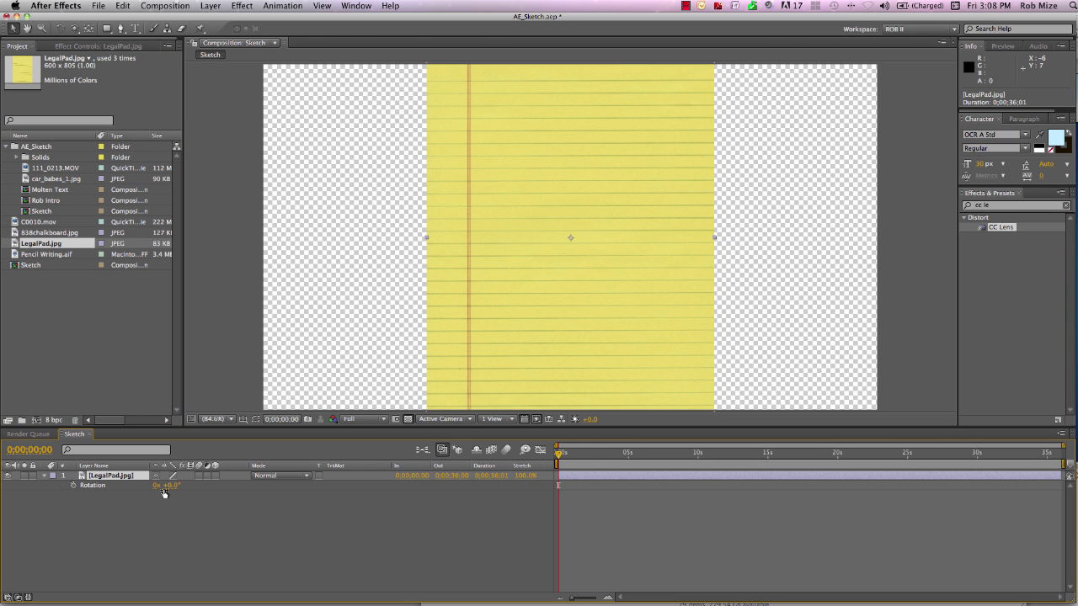
pyautogui.click(172, 487)
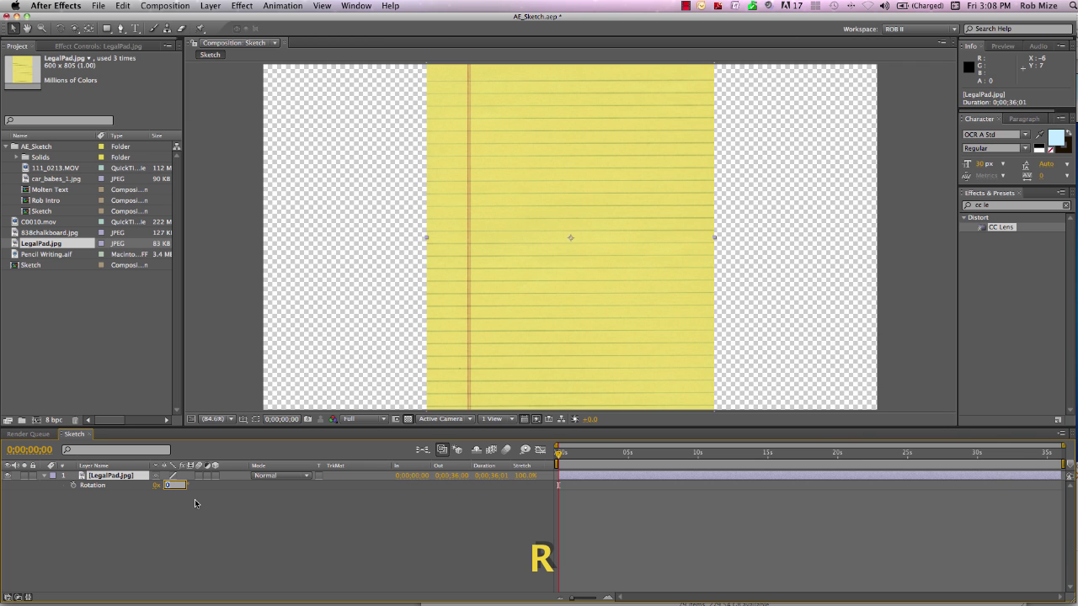
pyautogui.write('90')
pyautogui.press('Return')
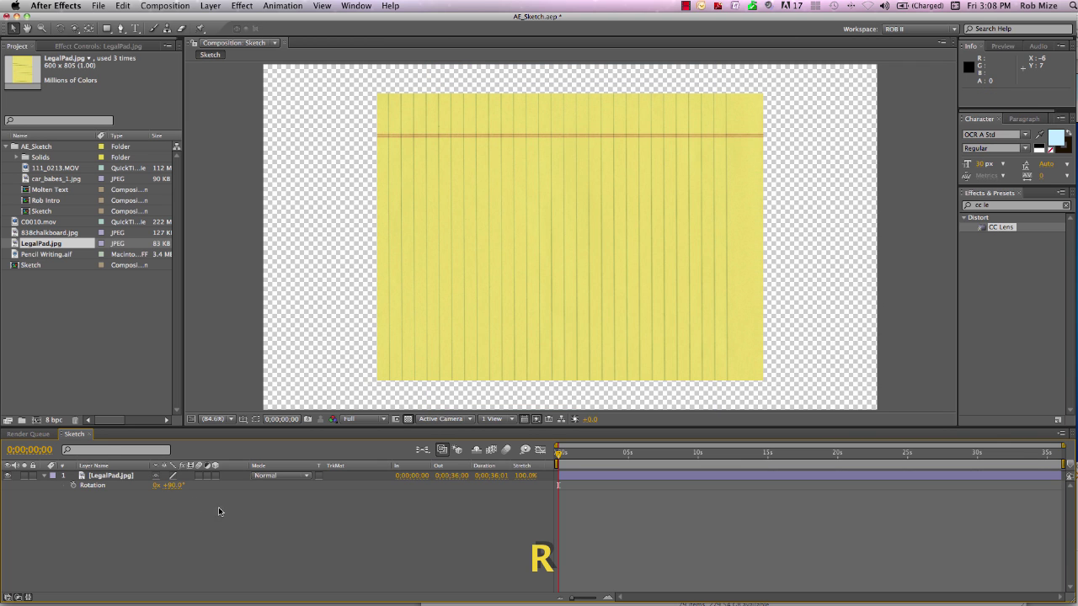
# Stretch the legal pad layer to fill the whole frame, at a scale of about 124%, 160%
pyautogui.click(634, 144)
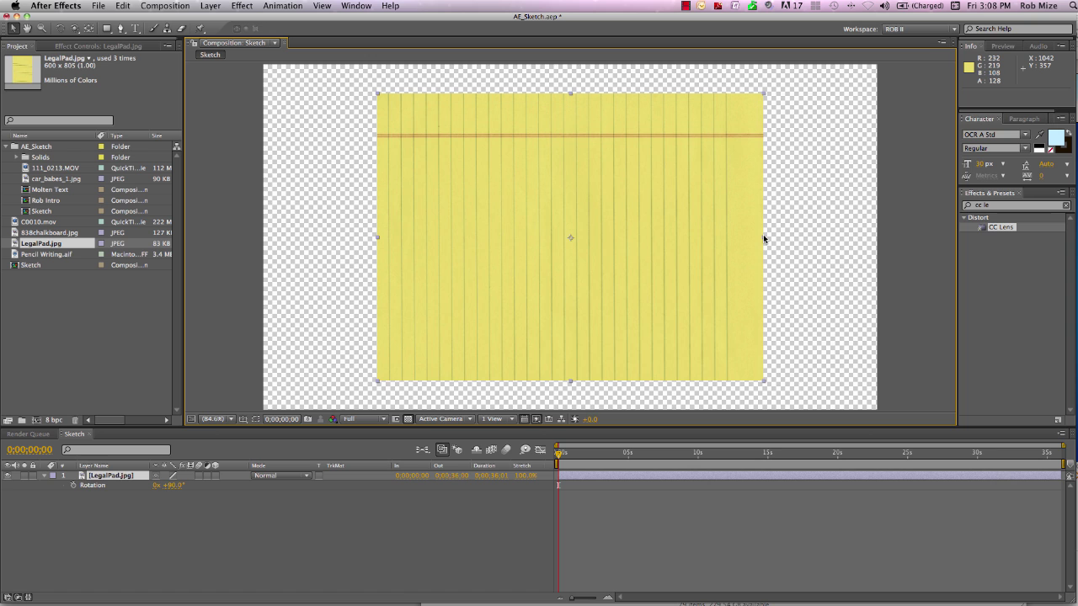
pyautogui.moveTo(770, 238); pyautogui.dragTo(877, 237)
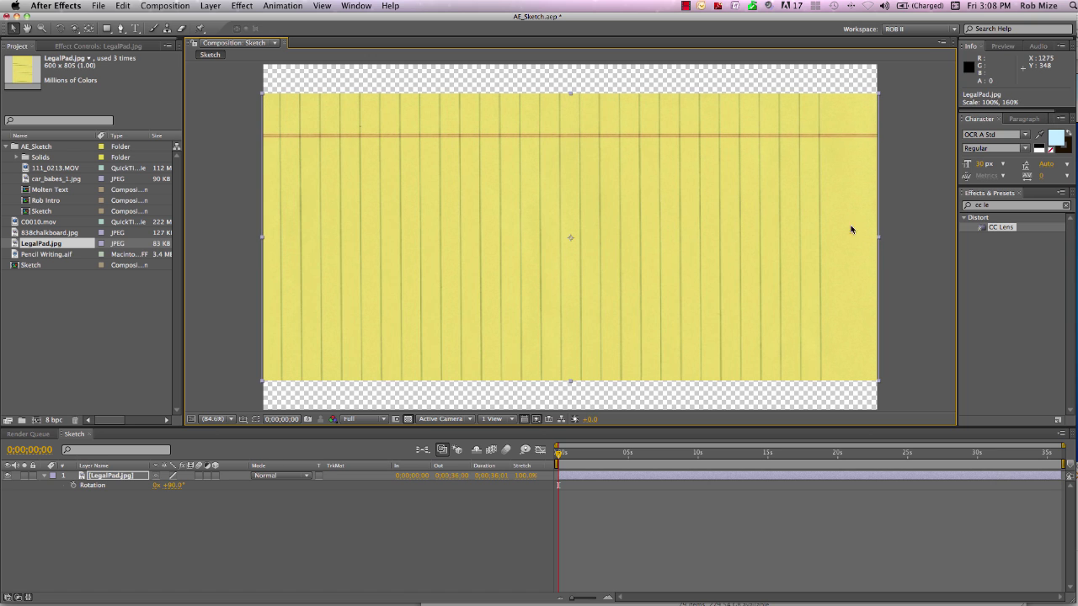
pyautogui.moveTo(571, 95); pyautogui.dragTo(569, 60)
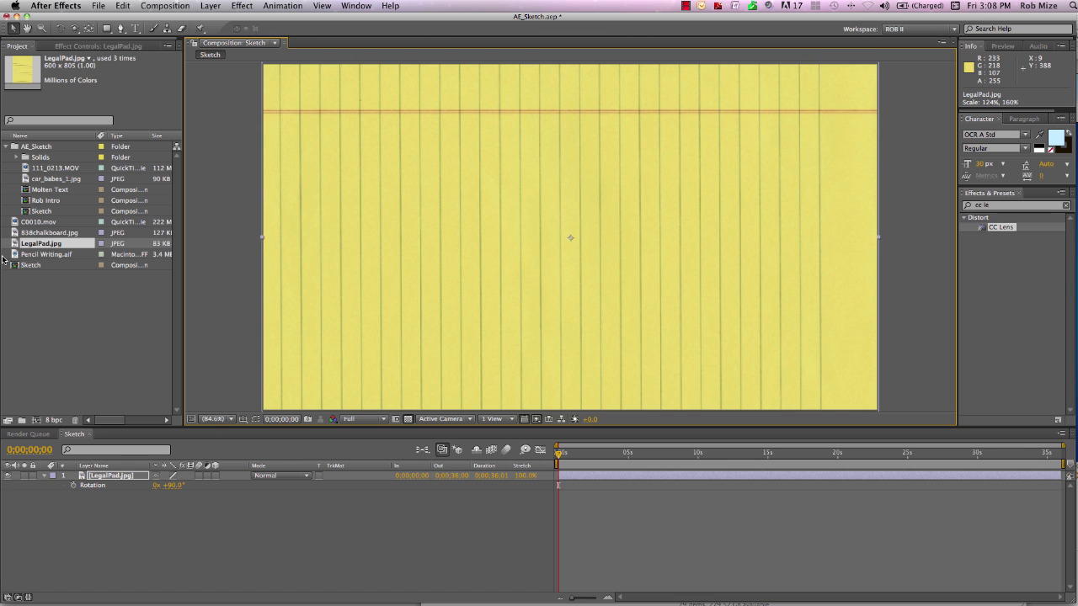
# Add C0010.mov as a layer above the legal pad and fit it to the composition size
pyautogui.moveTo(39, 221); pyautogui.dragTo(108, 477)
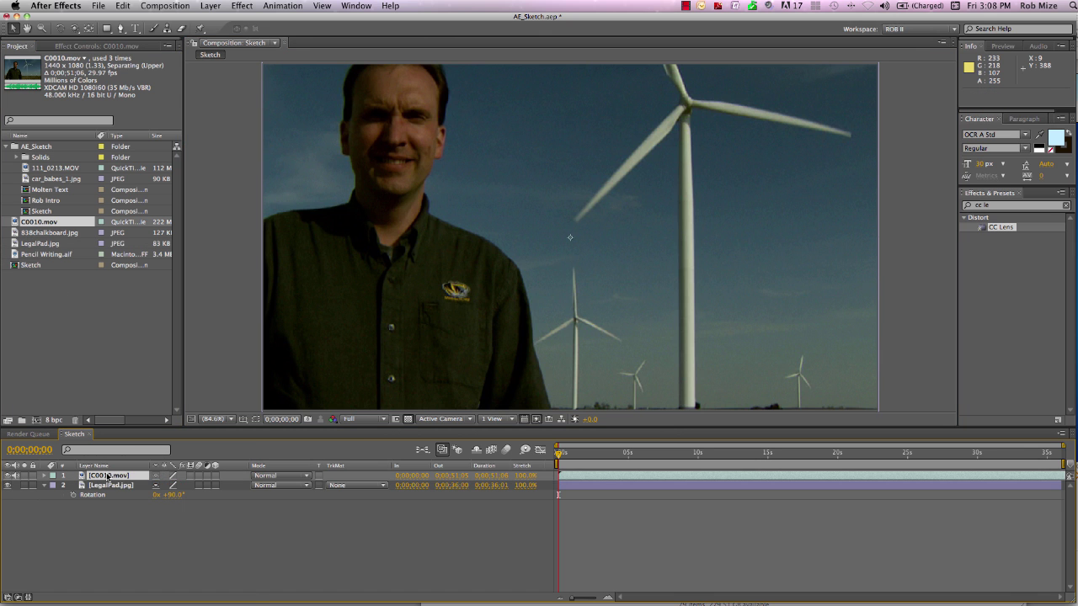
pyautogui.rightClick(108, 476)
pyautogui.moveTo(133, 347)
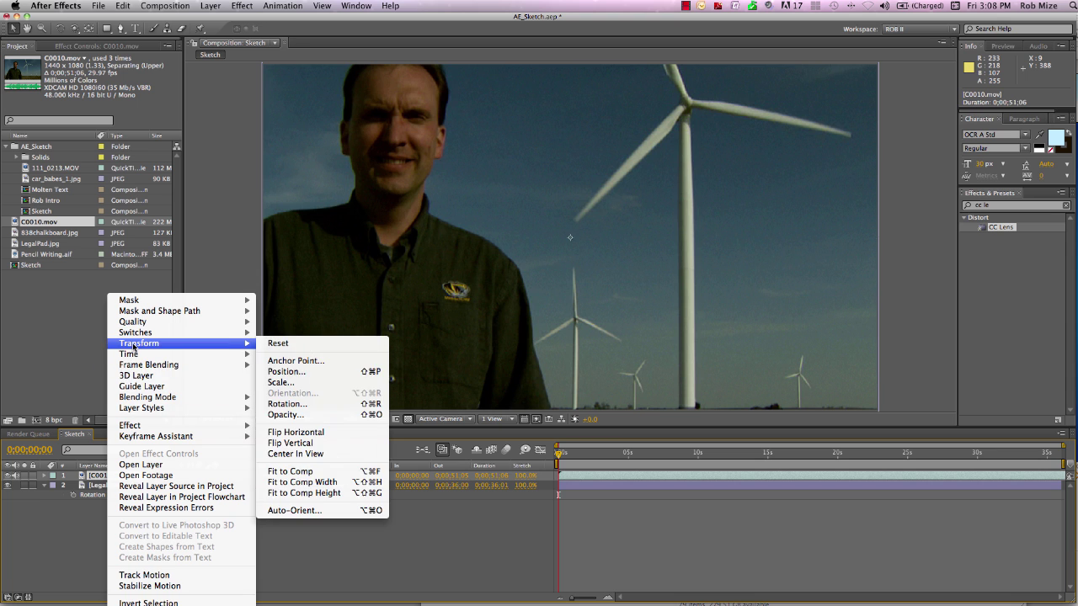
pyautogui.click(312, 473)
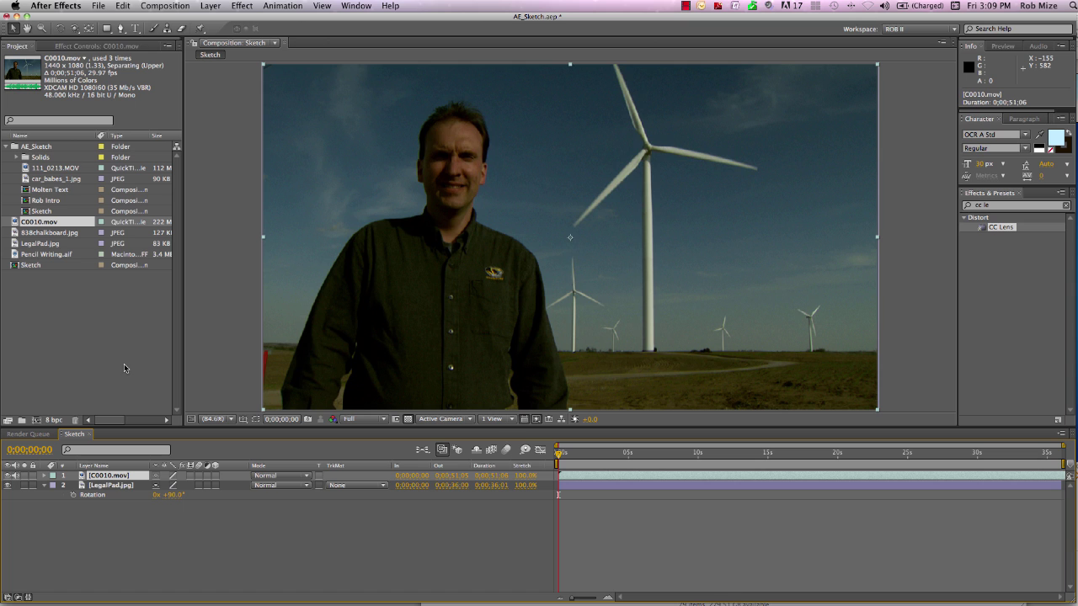
# Apply a Curves effect to C0010.mov, raising the RGB curve's upper part and slightly lowering its shadows
pyautogui.click(97, 46)
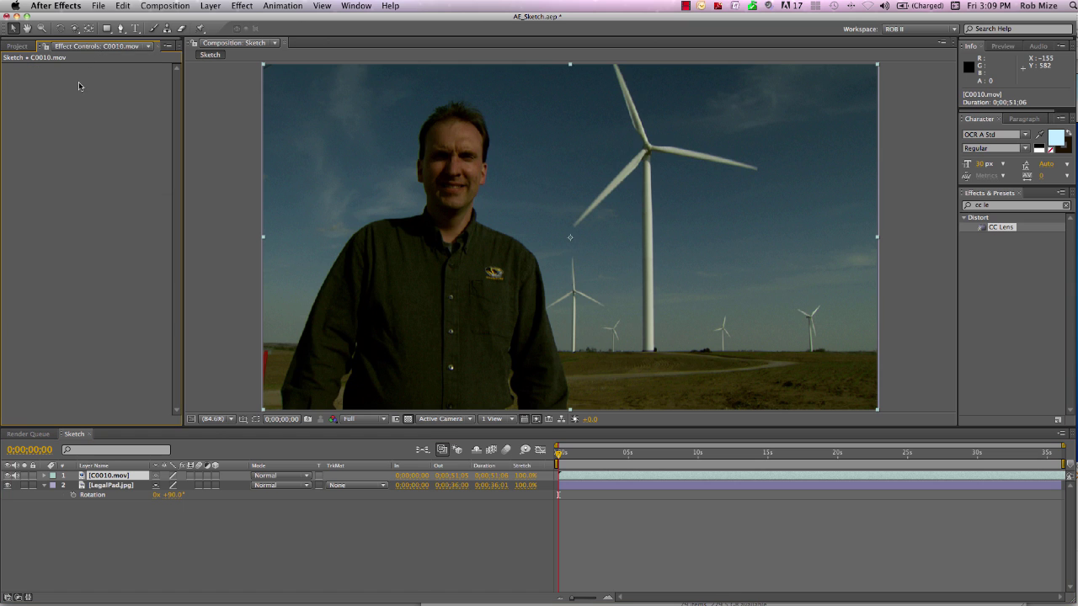
pyautogui.rightClick(80, 102)
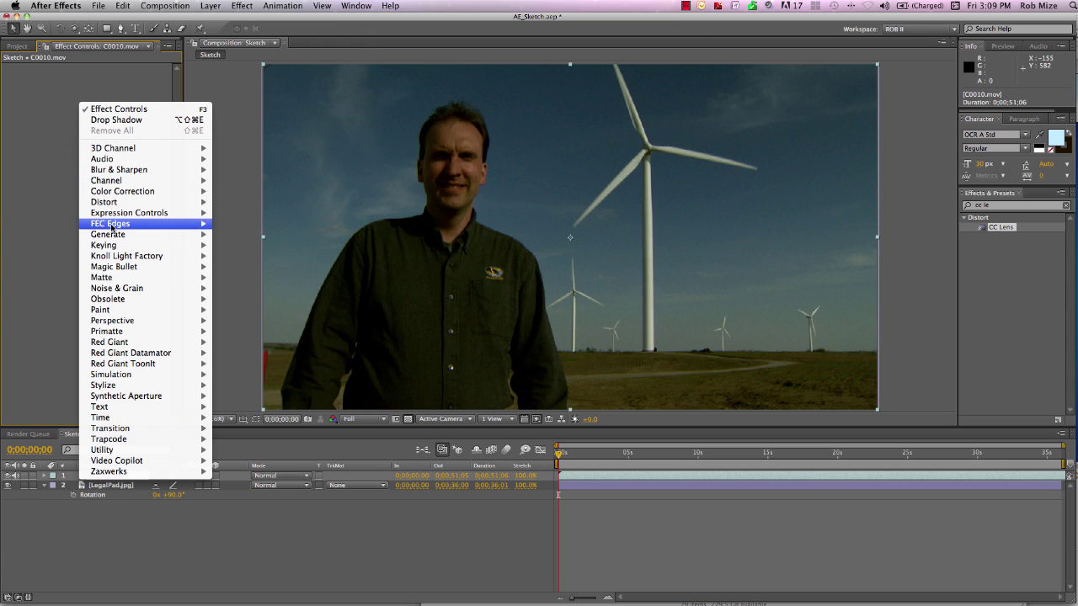
pyautogui.moveTo(116, 194)
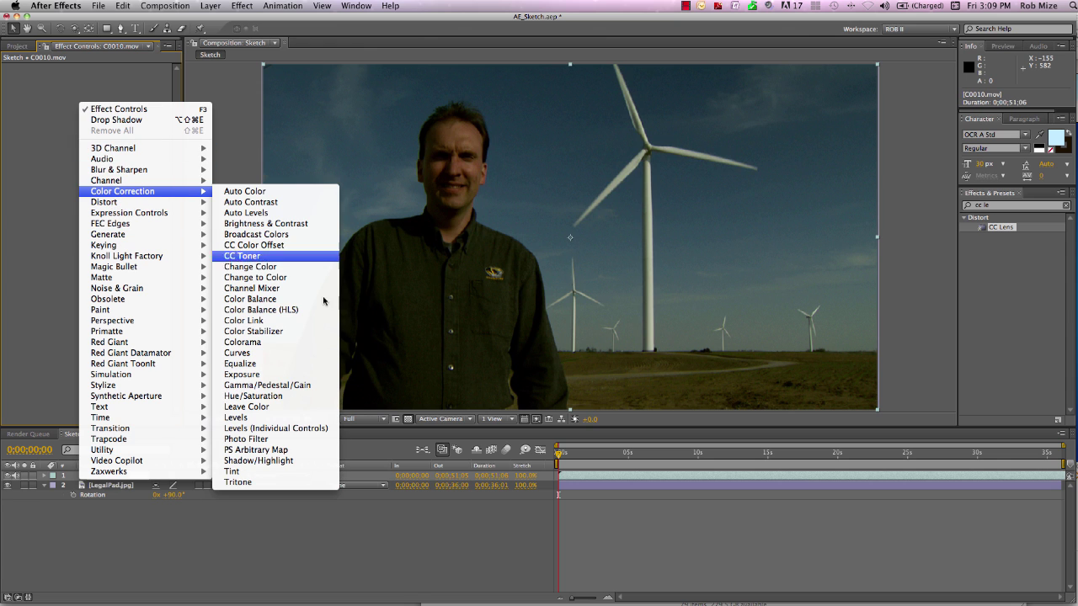
pyautogui.click(243, 354)
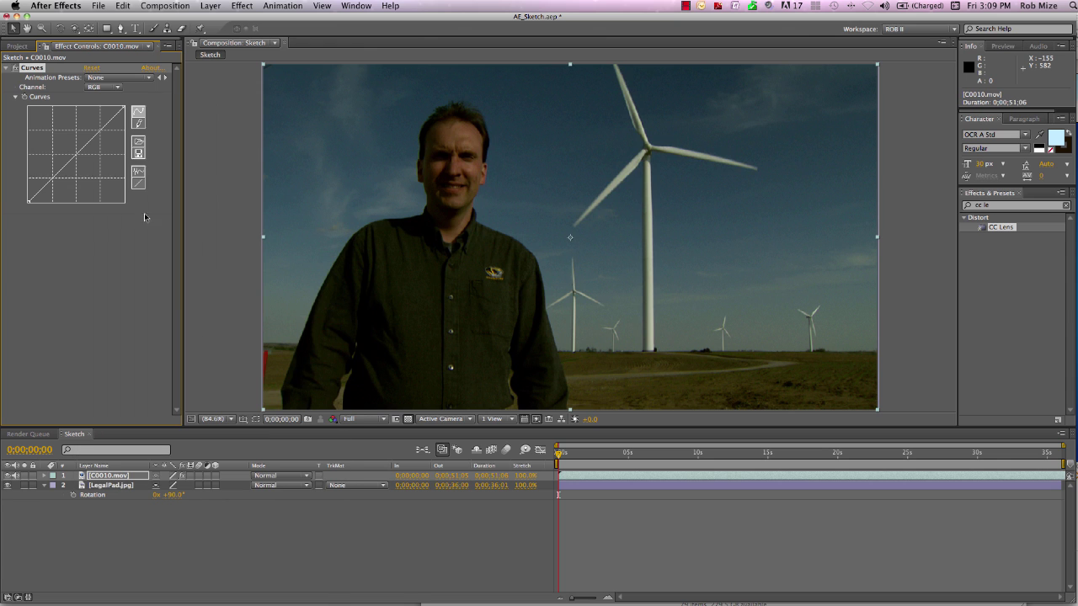
pyautogui.moveTo(84, 147); pyautogui.dragTo(84, 124)
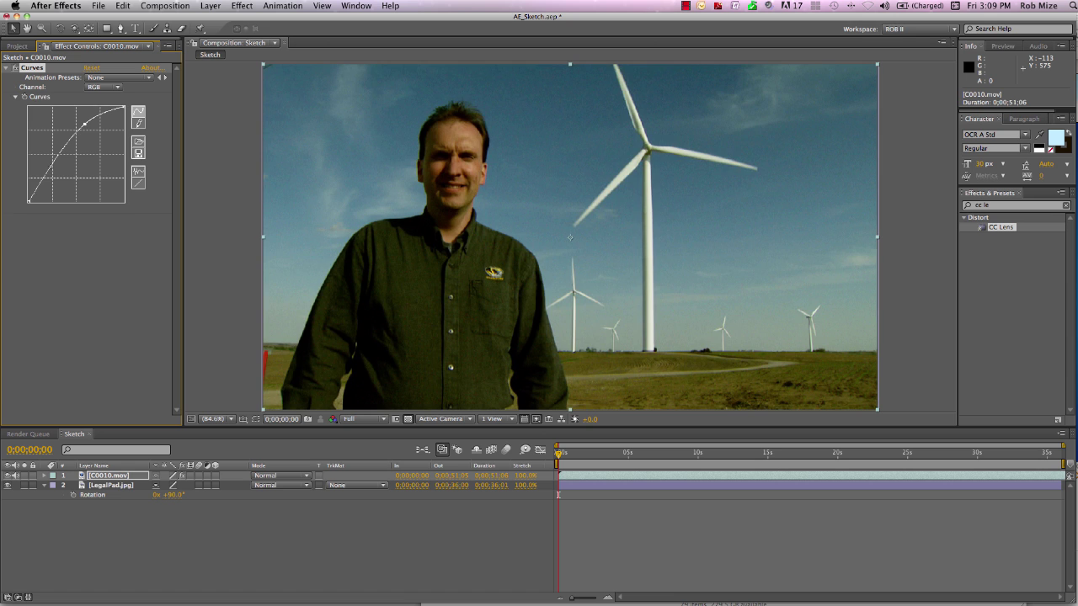
pyautogui.moveTo(50, 165); pyautogui.dragTo(50, 171)
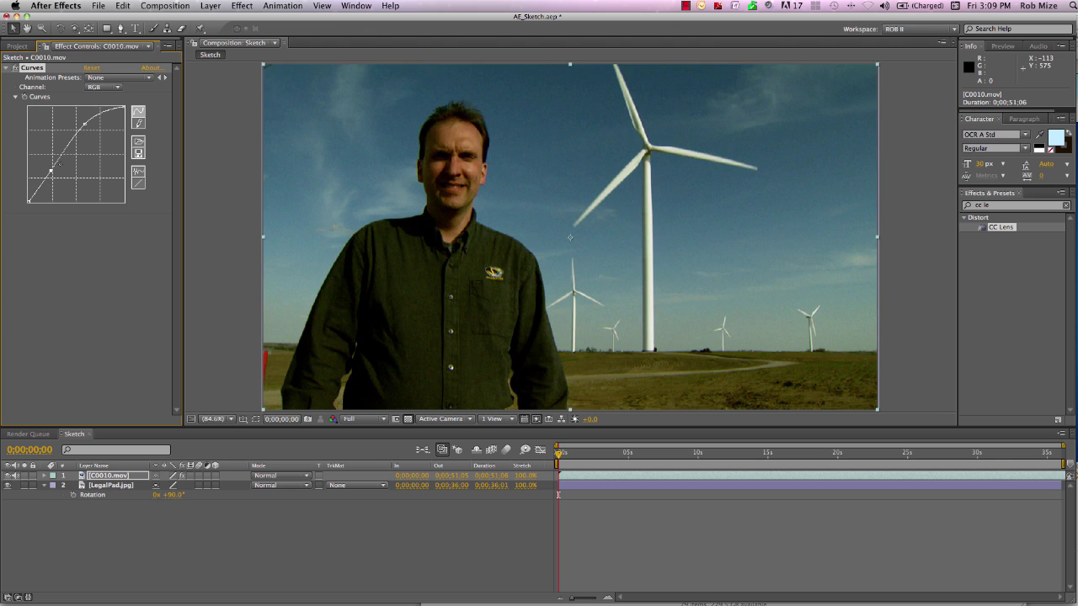
# Reveal the audio waveform of the C0010.mov layer in the timeline
pyautogui.click(120, 479)
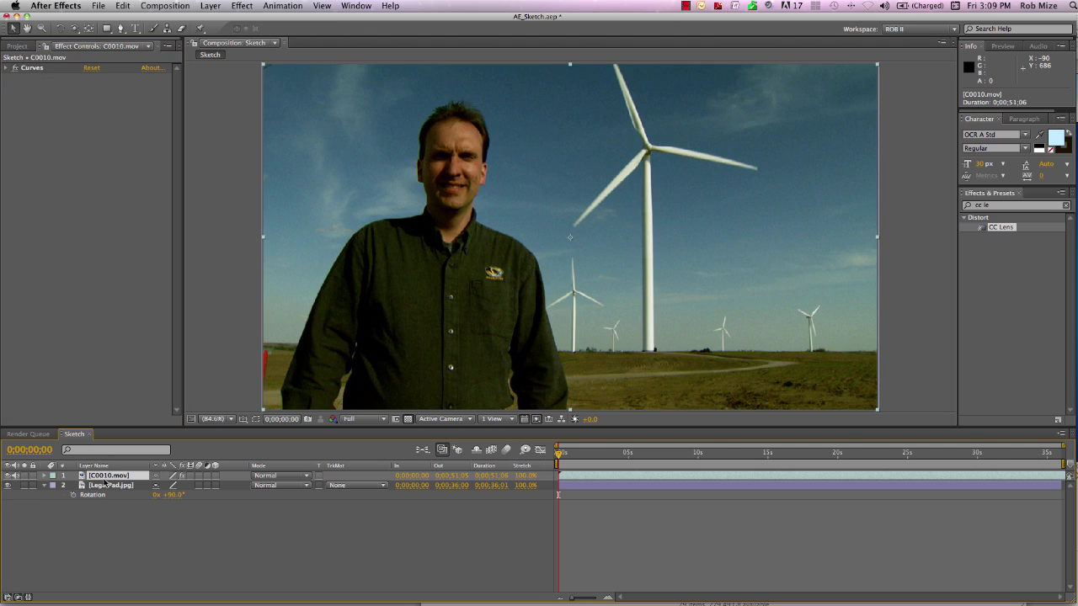
pyautogui.press('l')
pyautogui.press('l')
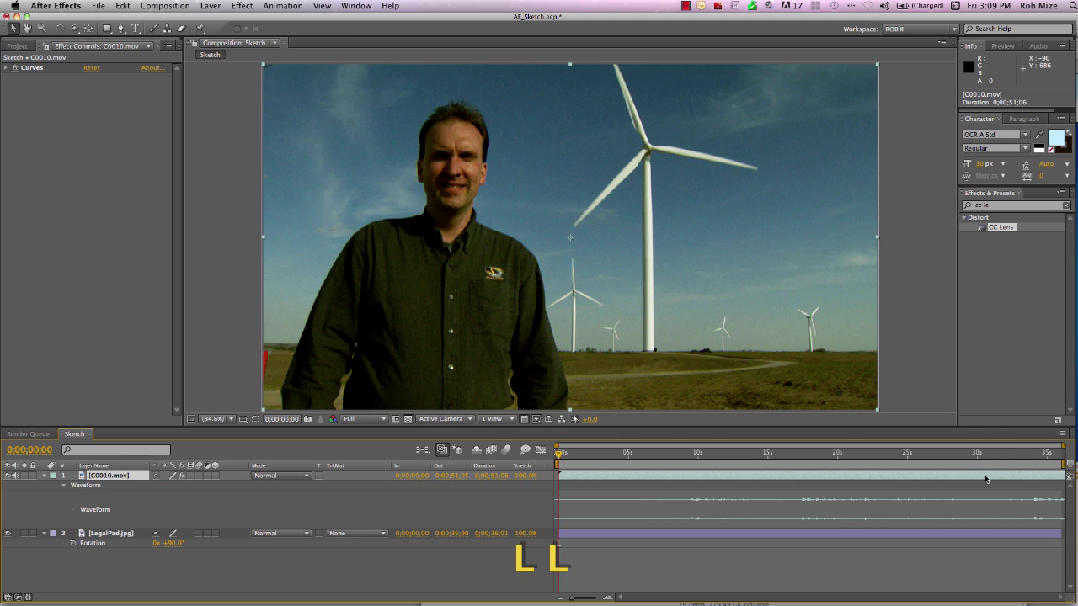
# Trim the start of C0010.mov to 0;00;33;15 and move the trimmed clip so it begins at 0;00;10;00
pyautogui.click(1031, 455)
pyautogui.moveTo(1032, 455); pyautogui.dragTo(1033, 455)
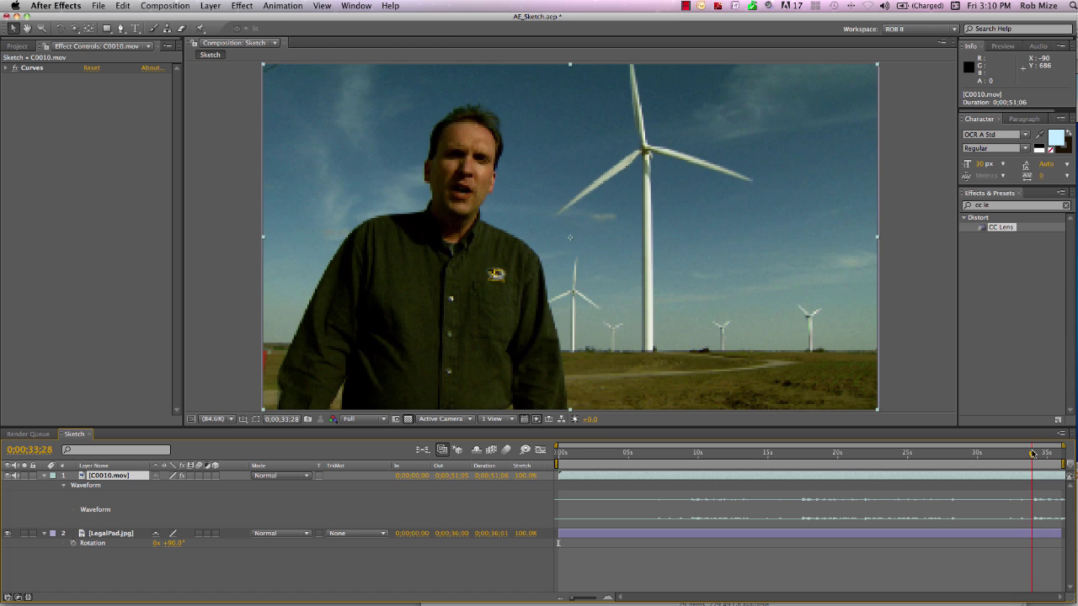
pyautogui.moveTo(1032, 455); pyautogui.dragTo(1033, 454)
pyautogui.press('pagedown')
pyautogui.press('pagedown')
pyautogui.press('pagedown')
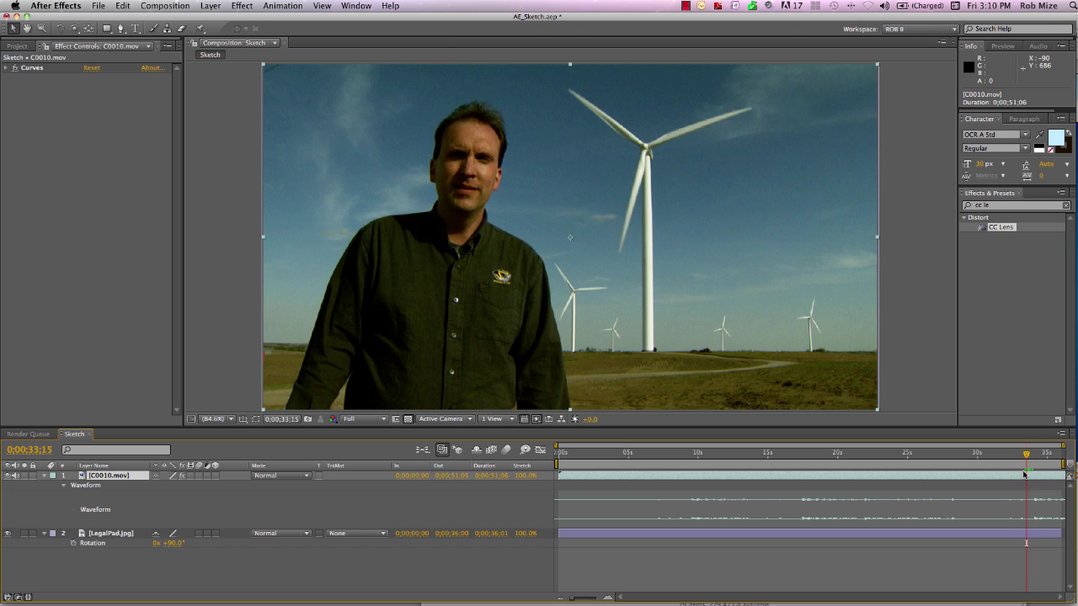
pyautogui.hotkey('alt', '[')
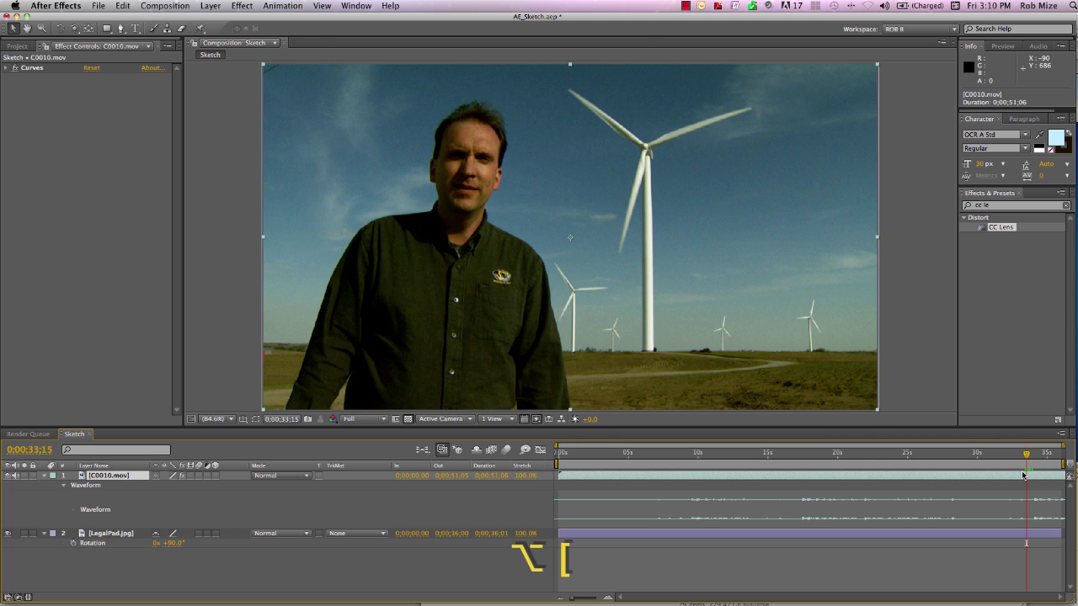
pyautogui.moveTo(1051, 479); pyautogui.dragTo(714, 474)
pyautogui.click(699, 452)
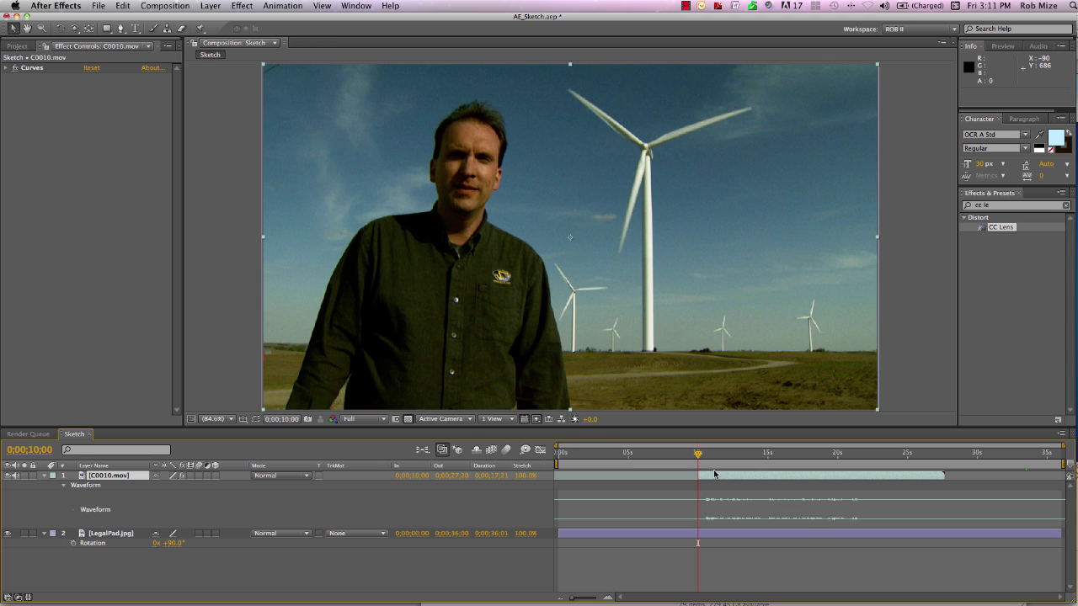
# Enable time remapping on C0010.mov, add a Time Remap keyframe at 0;00;10;00 and copy it
pyautogui.rightClick(109, 477)
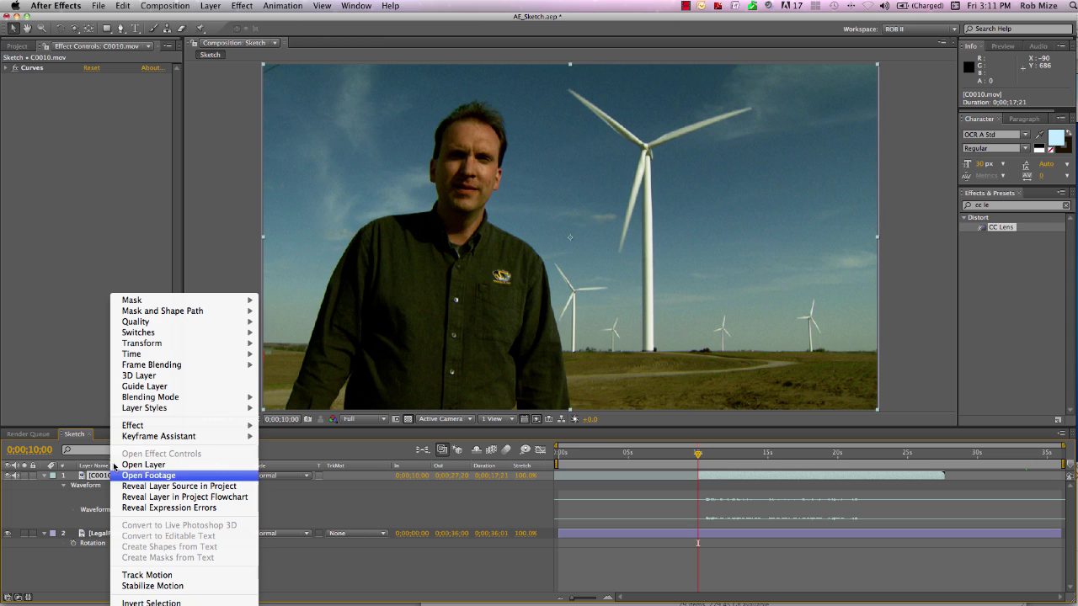
pyautogui.moveTo(246, 354)
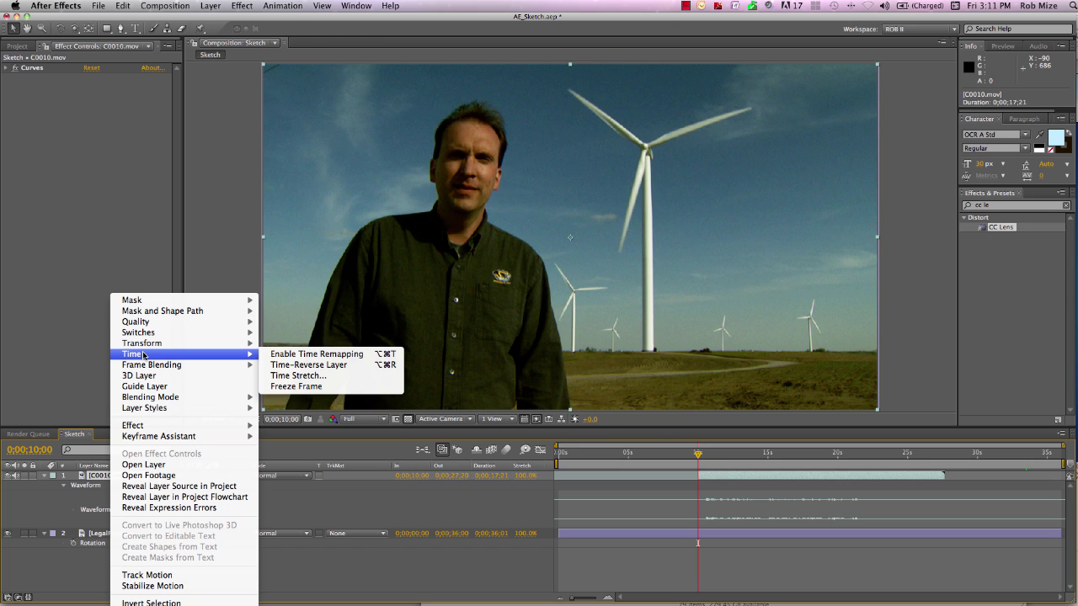
pyautogui.click(273, 357)
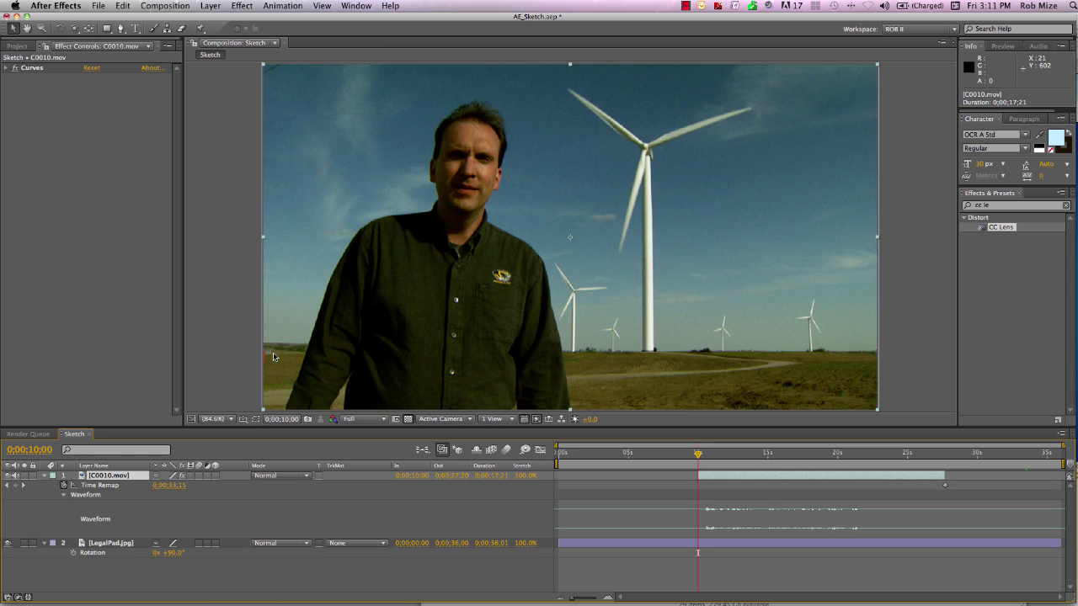
pyautogui.click(15, 486)
pyautogui.press('super+c')
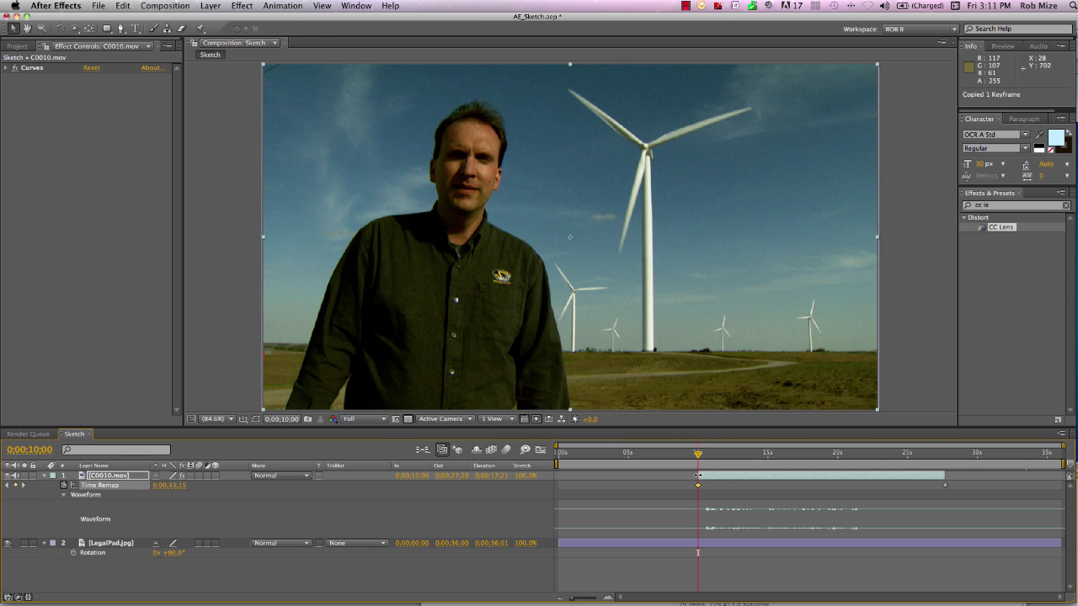
# Extend the start of C0010.mov back to 0;00;00;00 and paste the copied Time Remap keyframe there
pyautogui.click(560, 454)
pyautogui.click(555, 454)
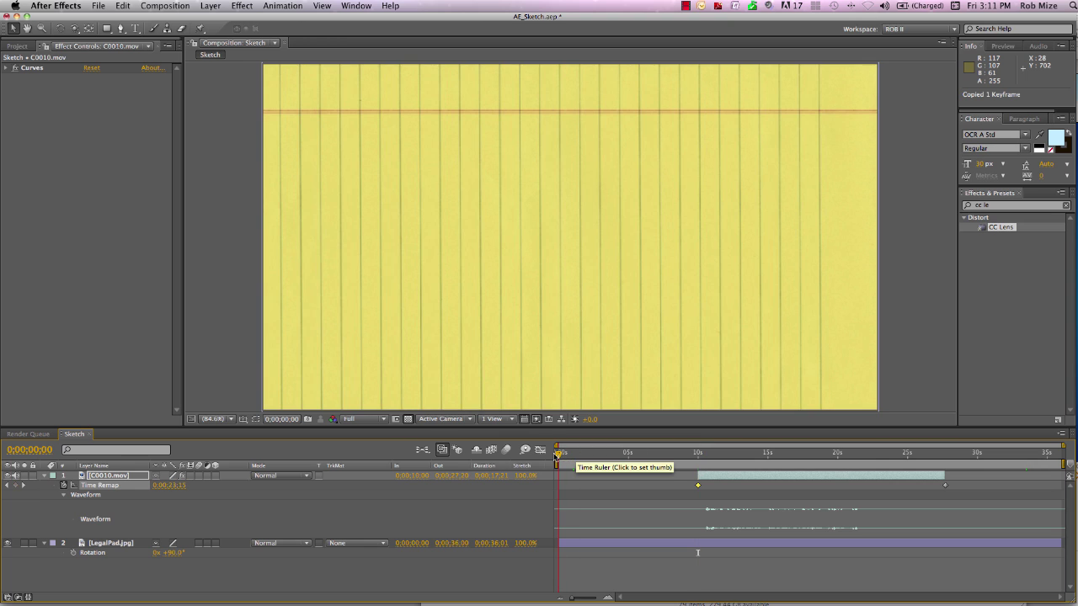
pyautogui.hotkey('alt', '[')
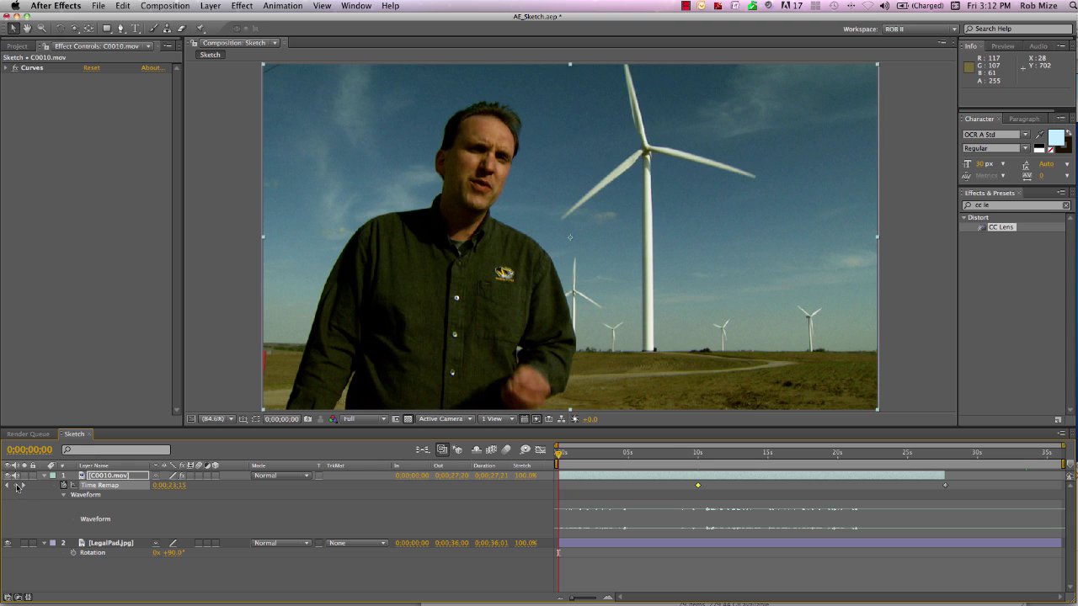
pyautogui.press('super+v')
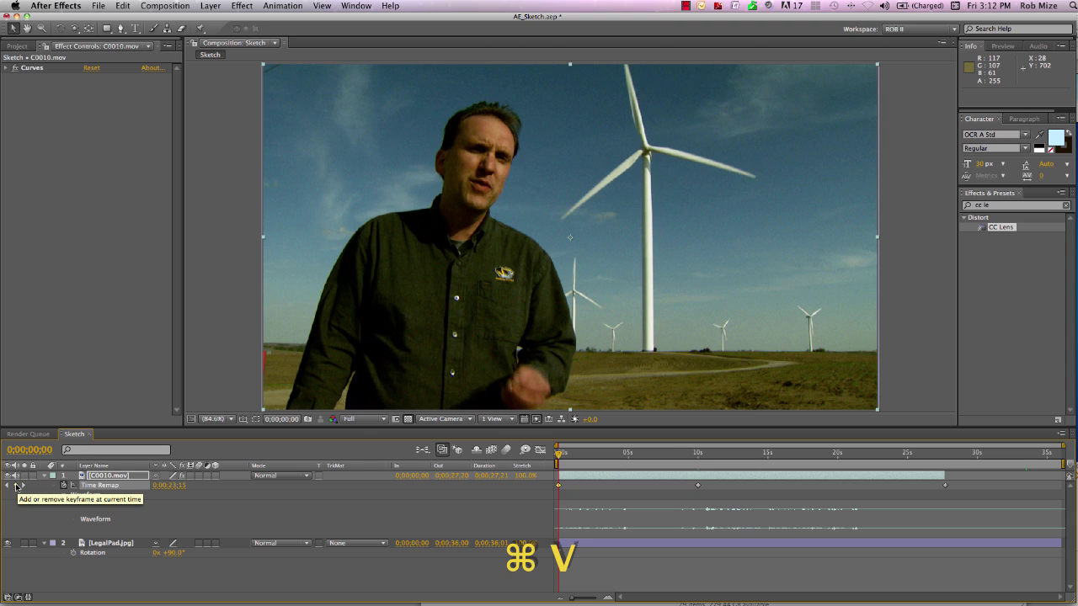
pyautogui.press('super+v')
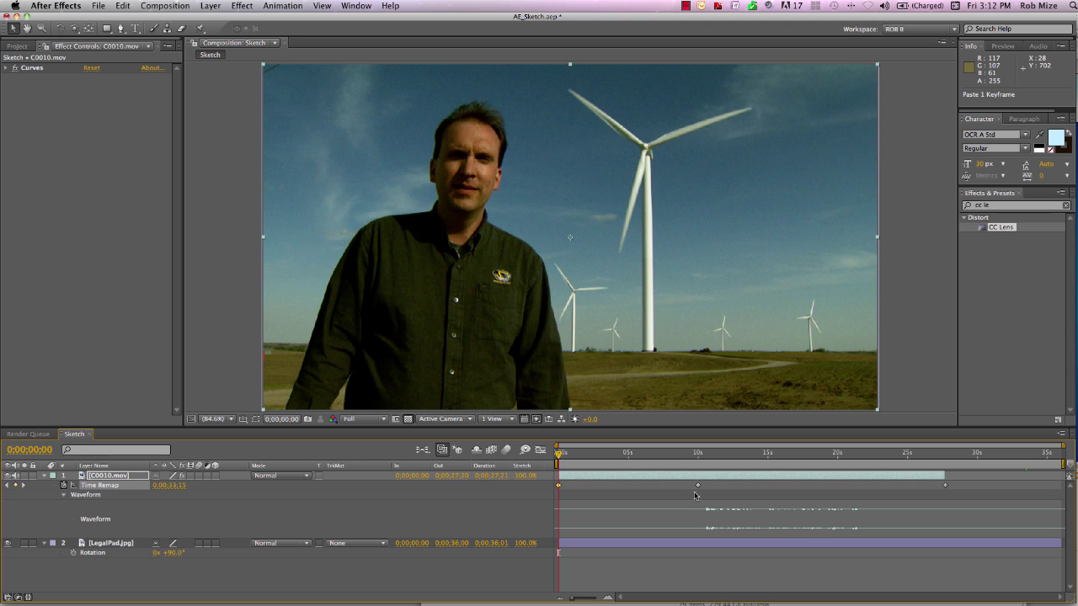
# Convert the first Time Remap keyframe to a hold keyframe and scrub past the 10-second keyframe to check the freeze
pyautogui.keyDown('alt'); pyautogui.keyDown('super'); pyautogui.click(558, 488); pyautogui.keyUp('super'); pyautogui.keyUp('alt')
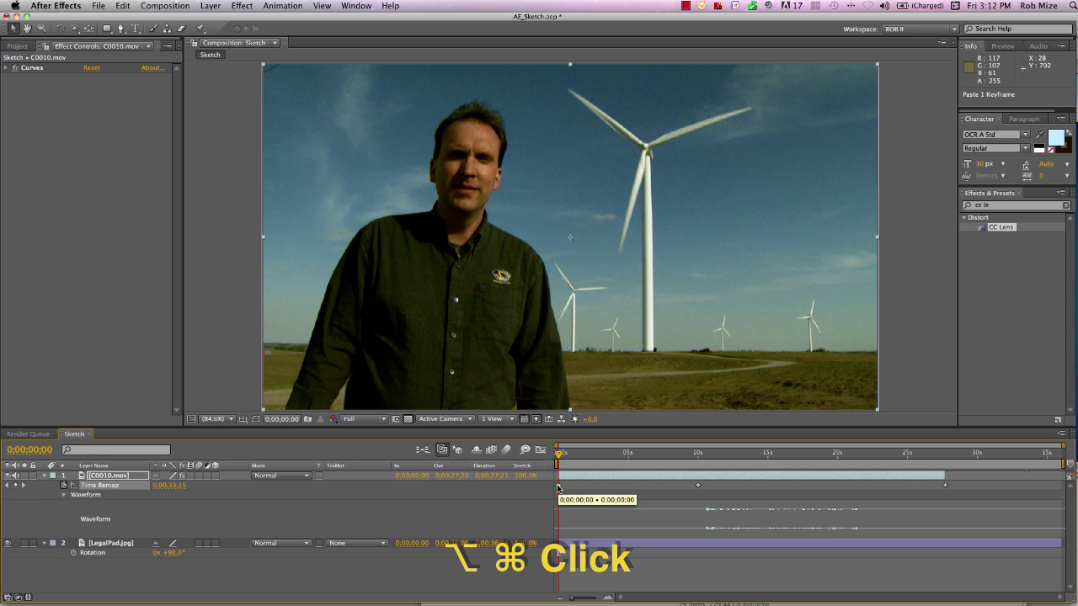
pyautogui.moveTo(558, 455); pyautogui.dragTo(698, 460)
pyautogui.click(698, 486)
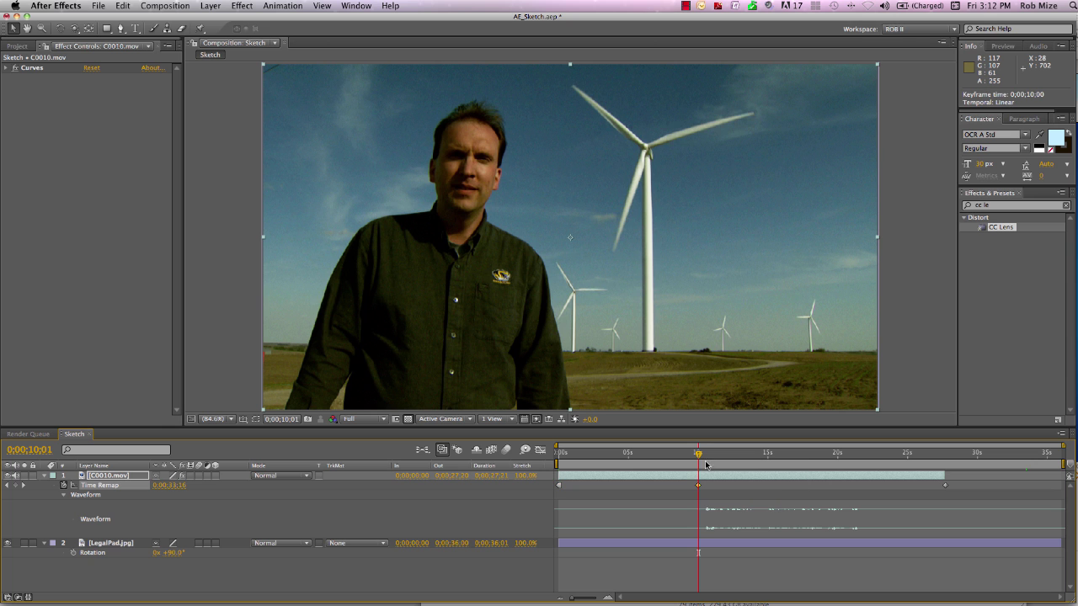
pyautogui.moveTo(698, 455); pyautogui.dragTo(769, 463)
pyautogui.press('Home')
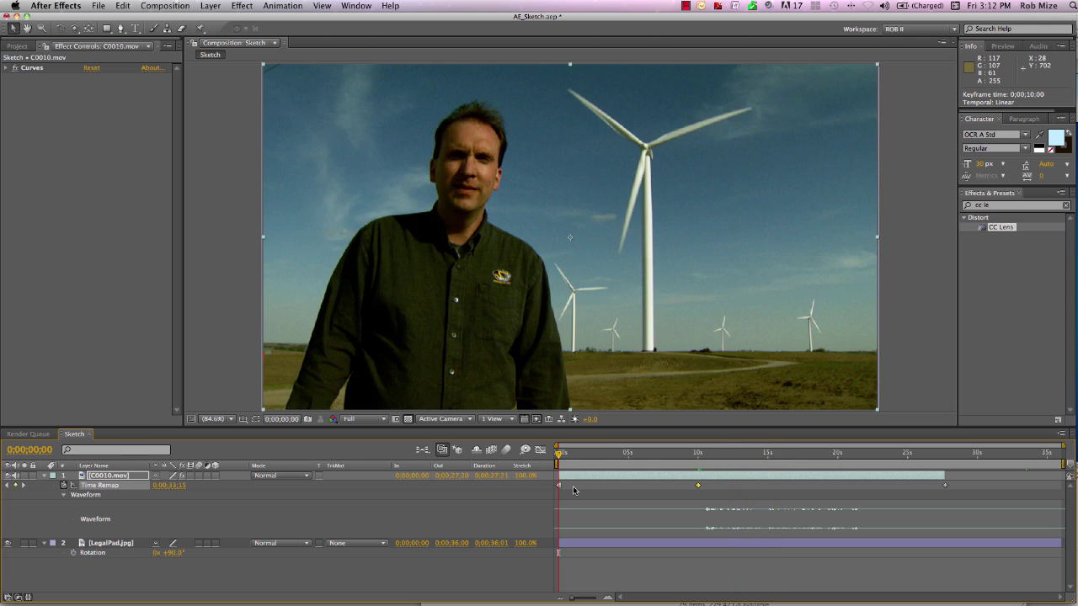
# Add a Cartoon effect to C0010.mov and set its Render option to Edges
pyautogui.moveTo(561, 486)
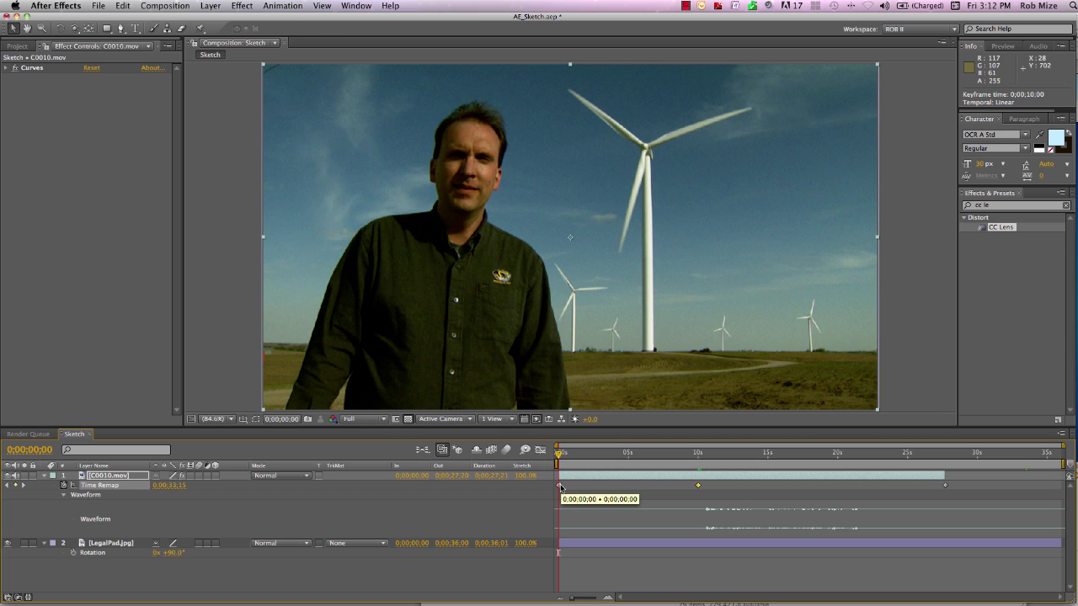
pyautogui.rightClick(83, 101)
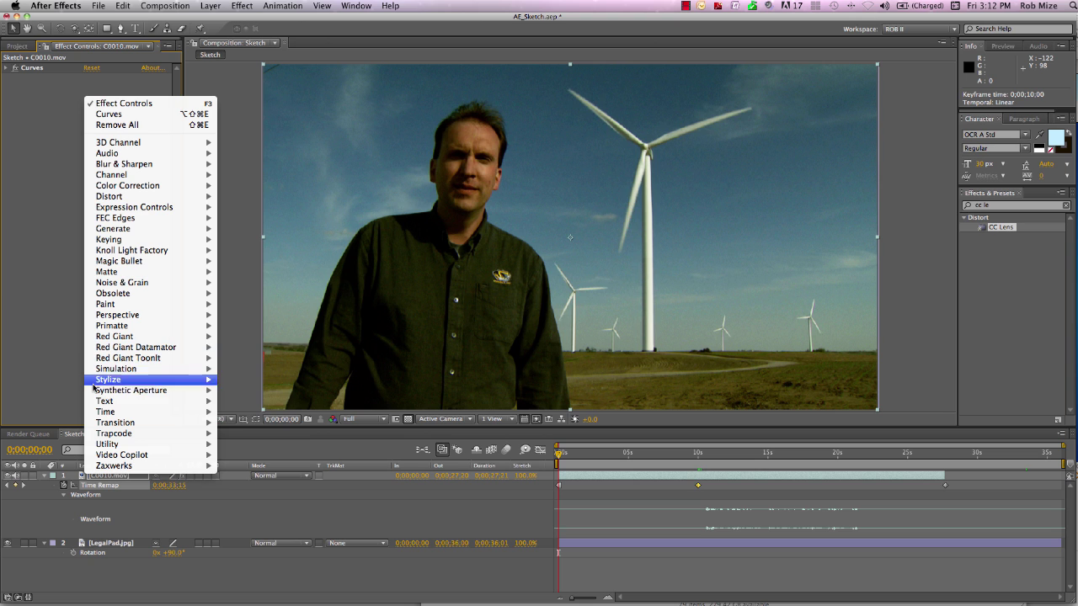
pyautogui.moveTo(97, 380)
pyautogui.click(237, 391)
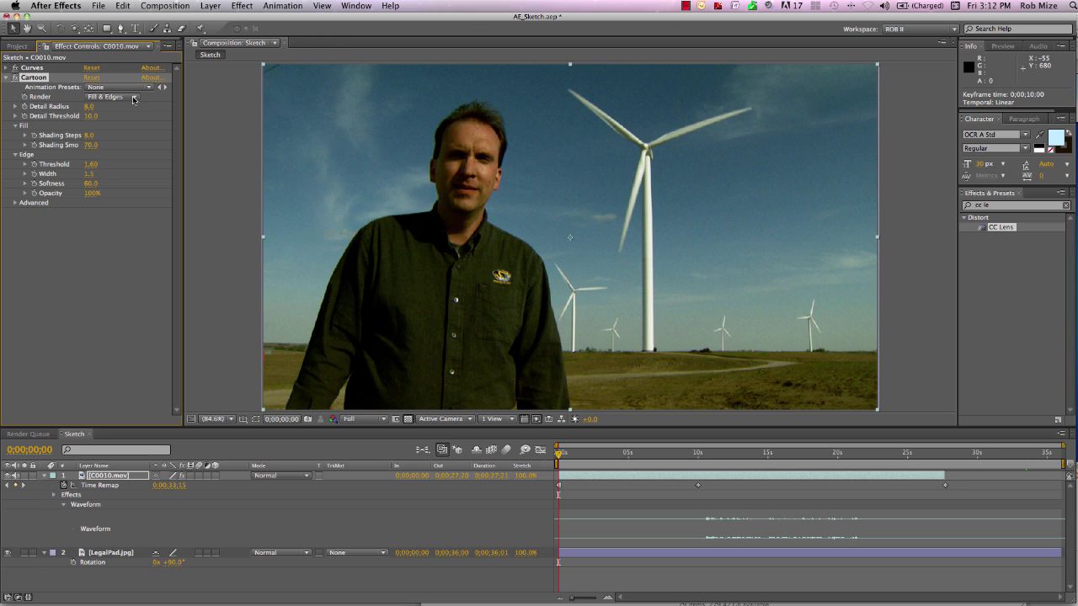
pyautogui.click(133, 100)
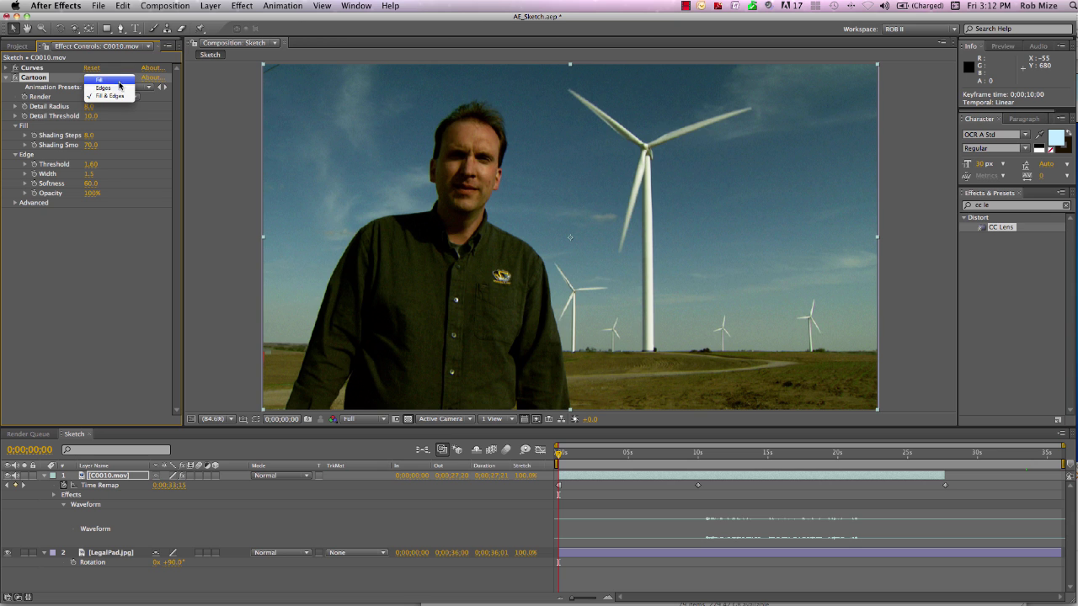
pyautogui.press('Escape')
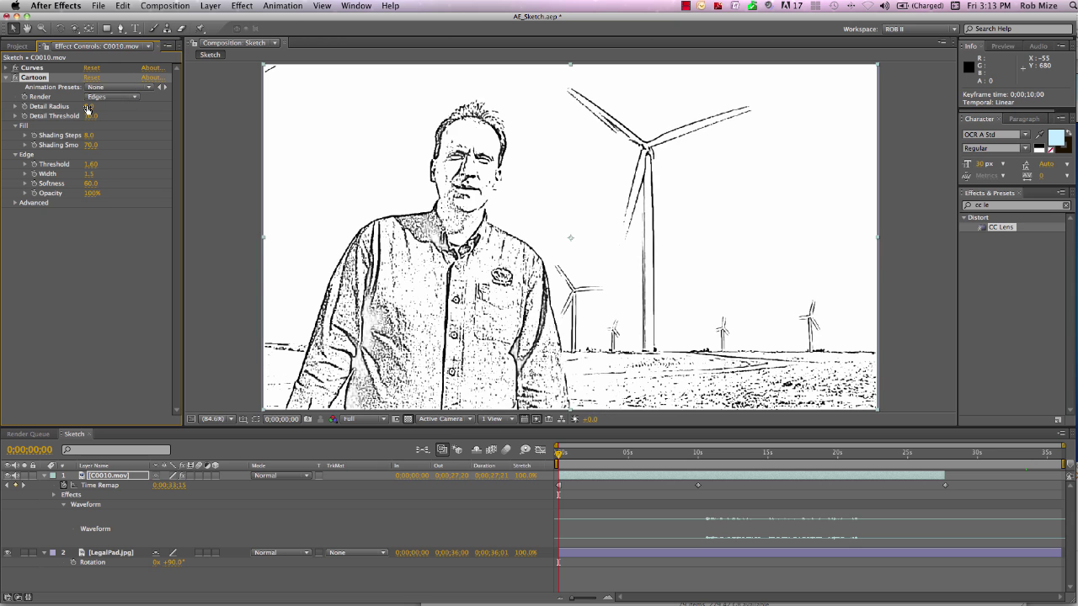
# Set the Cartoon effect's Detail Radius and Detail Threshold both to 40
pyautogui.click(88, 106)
pyautogui.press('Tab')
pyautogui.write('40')
pyautogui.press('Tab')
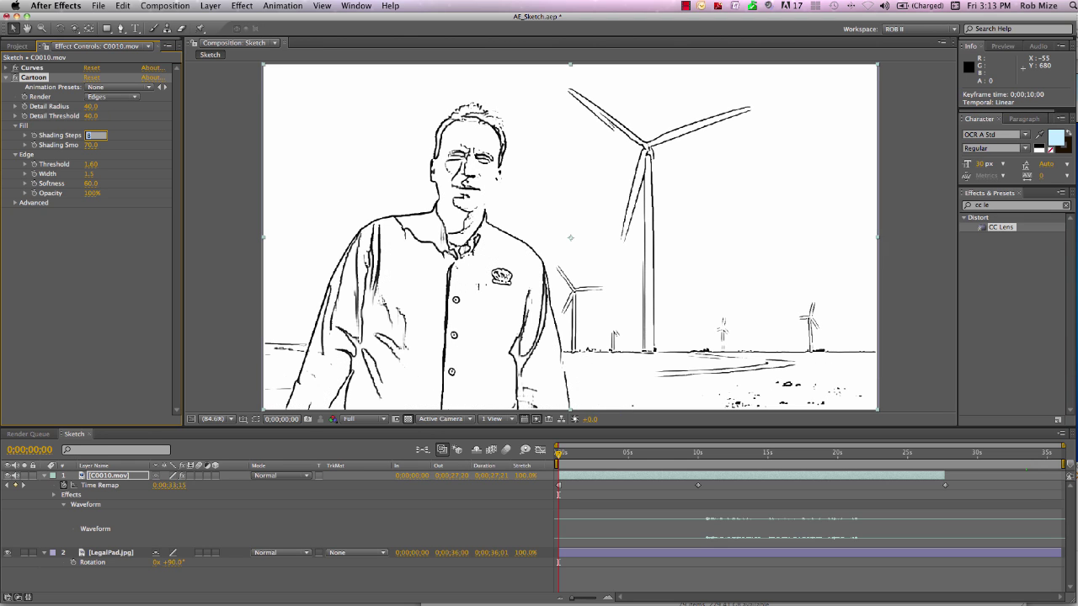
# Set the Cartoon effect's edge Threshold to 3.5 and edge Width to 1
pyautogui.click(15, 126)
pyautogui.click(95, 145)
pyautogui.write('1.6')
pyautogui.write('3')
pyautogui.write('.5')
pyautogui.press('Tab')
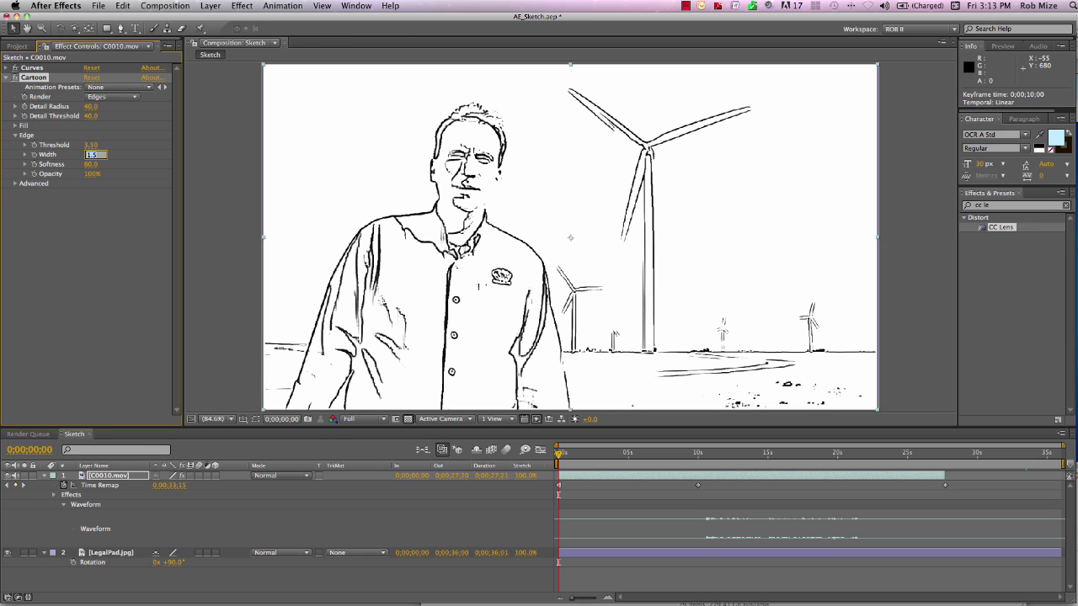
pyautogui.write('1')
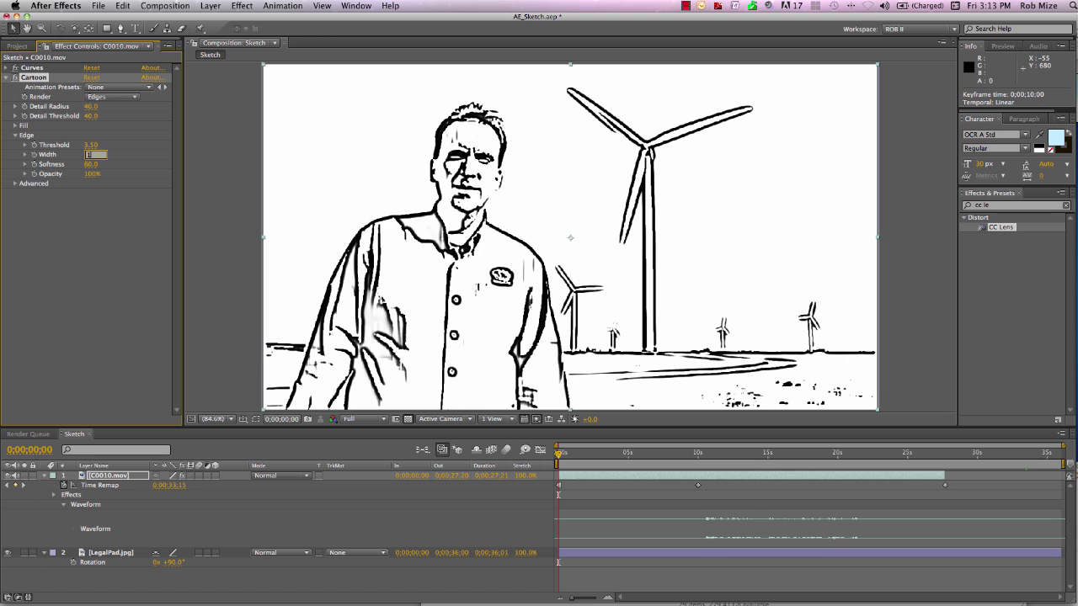
pyautogui.press('Return')
# In the Cartoon effect's advanced settings, set Edge Enhancement to 10 and Edge Black Level to -0.7
pyautogui.click(15, 182)
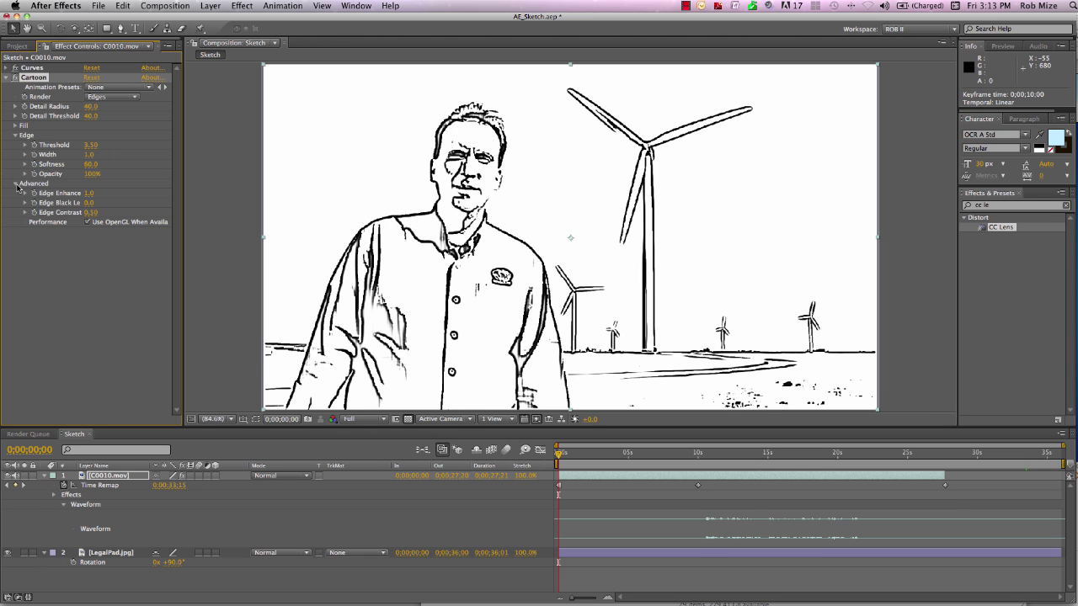
pyautogui.click(87, 202)
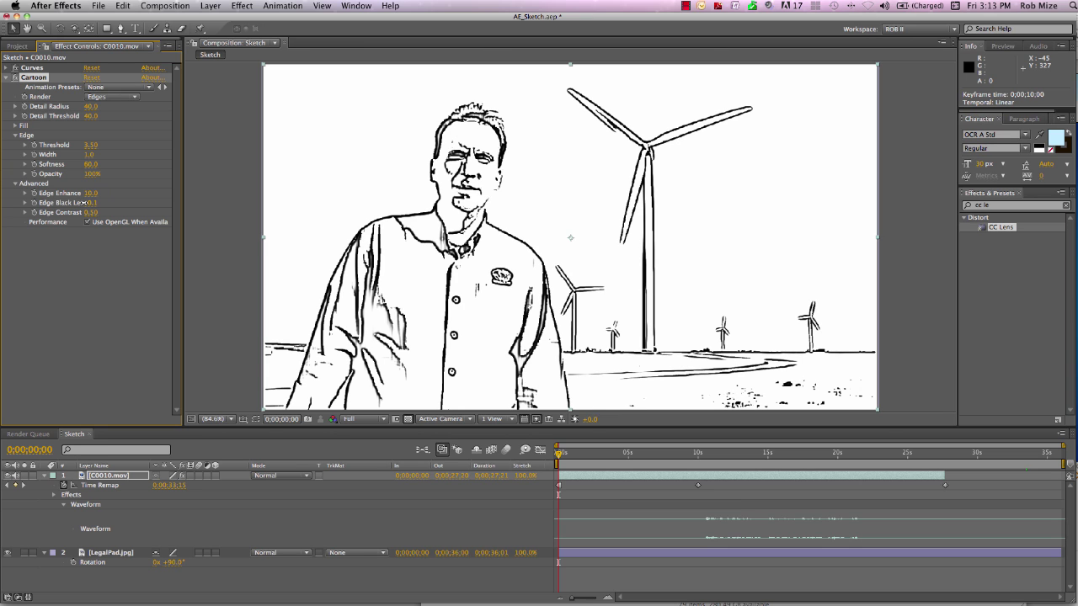
pyautogui.moveTo(76, 203); pyautogui.dragTo(62, 203)
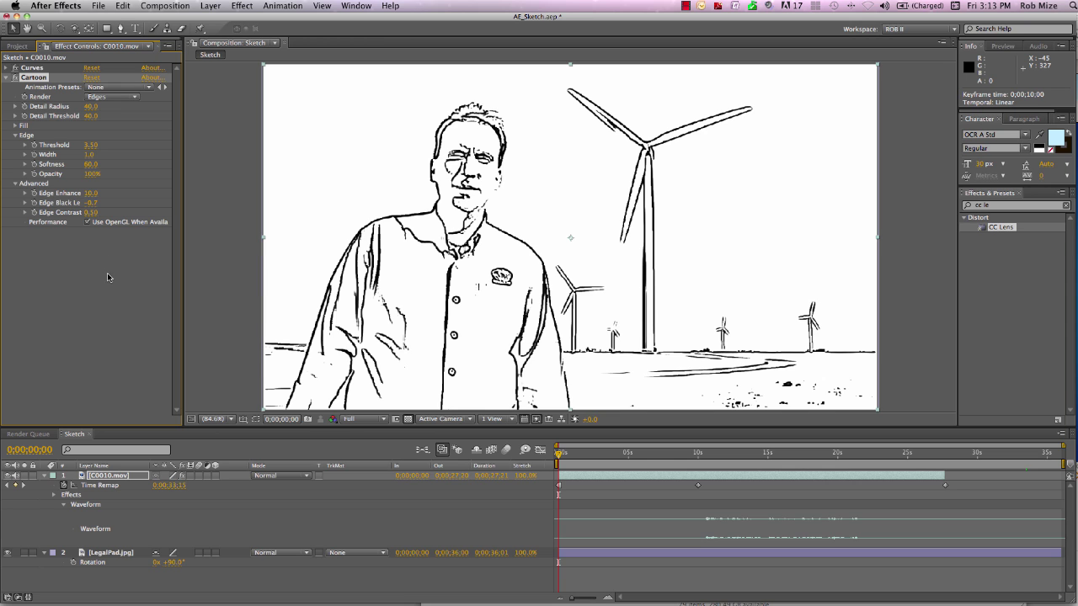
# Add a Luma Key effect to C0010.mov with Key Type set to Key Out Brighter and Threshold set to 120
pyautogui.rightClick(75, 272)
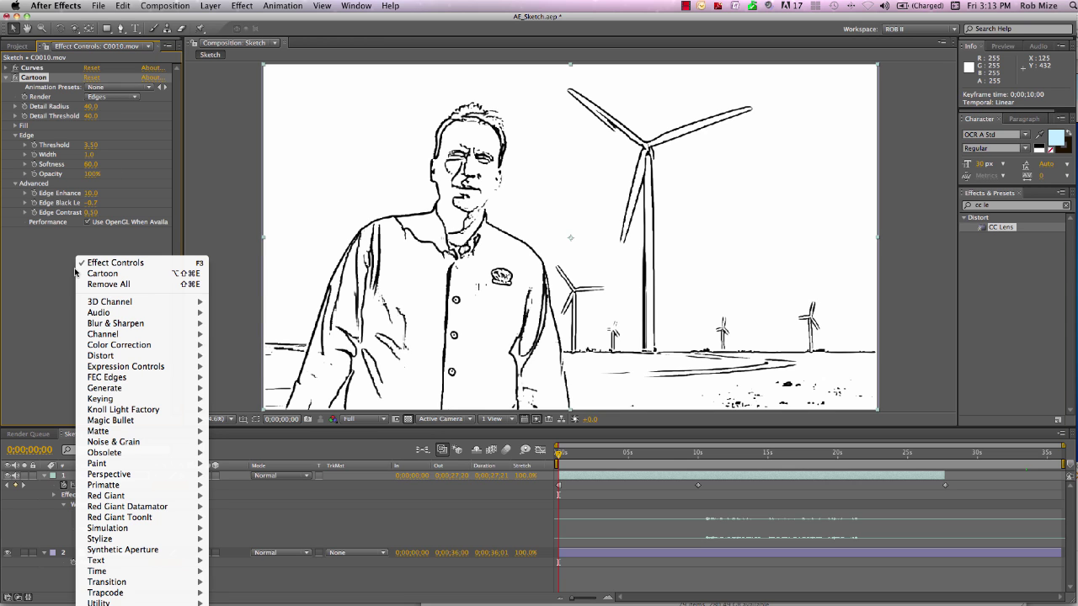
pyautogui.moveTo(112, 401)
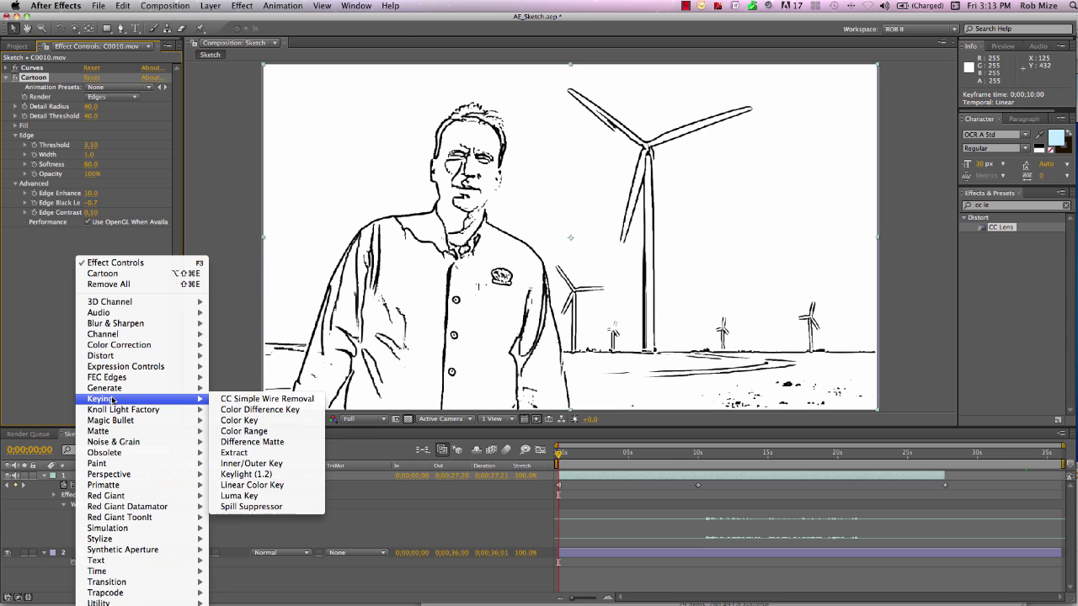
pyautogui.click(245, 496)
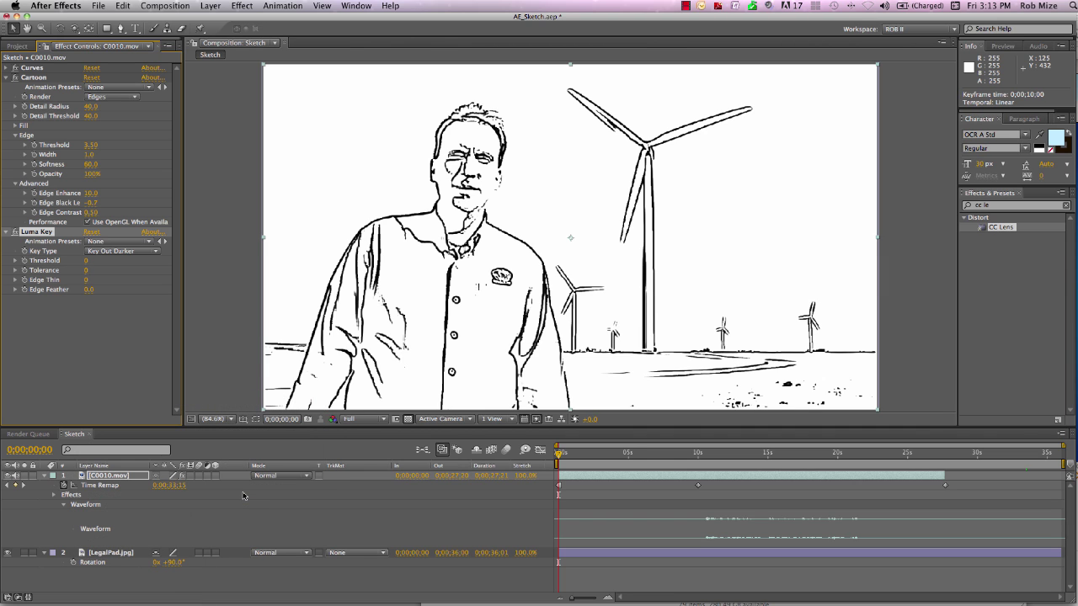
pyautogui.click(153, 251)
pyautogui.click(118, 242)
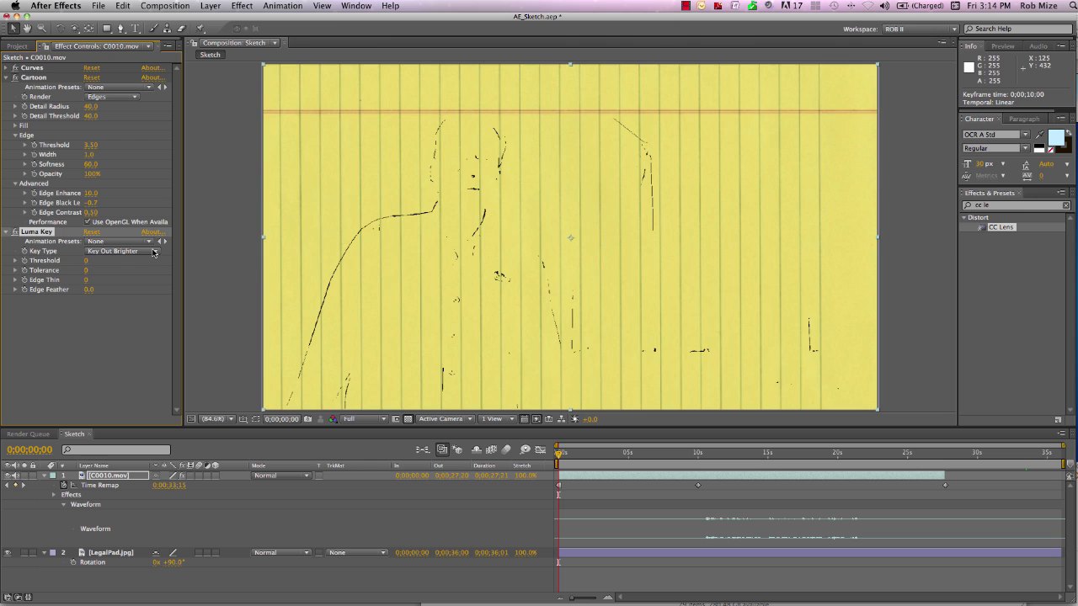
pyautogui.click(85, 262)
pyautogui.write('120')
pyautogui.click(107, 332)
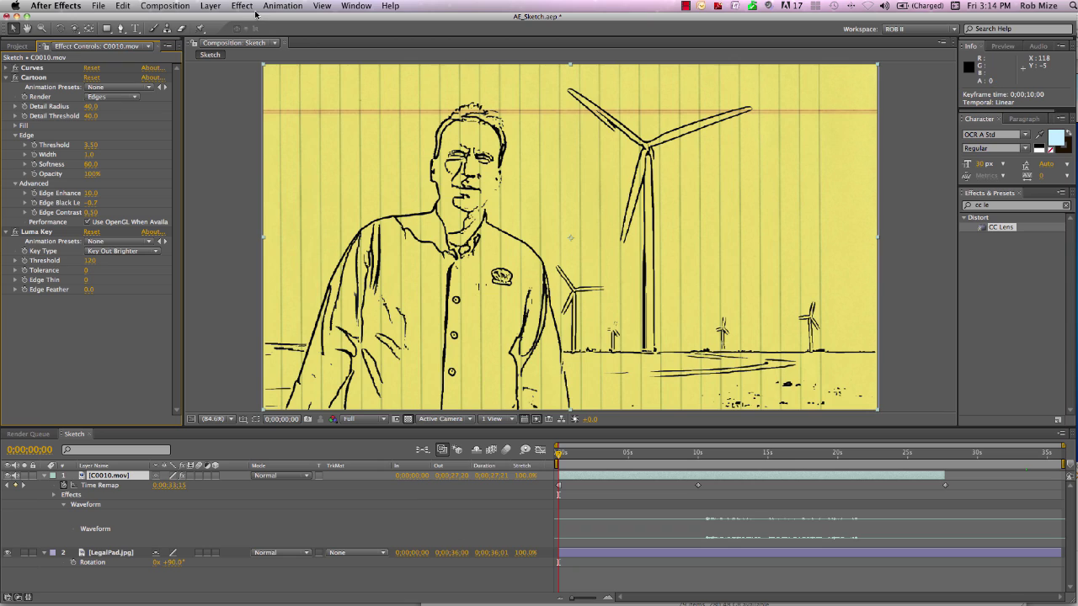
# Auto-trace the current frame of C0010.mov from its alpha channel onto a new layer with a 95% threshold
pyautogui.click(210, 6)
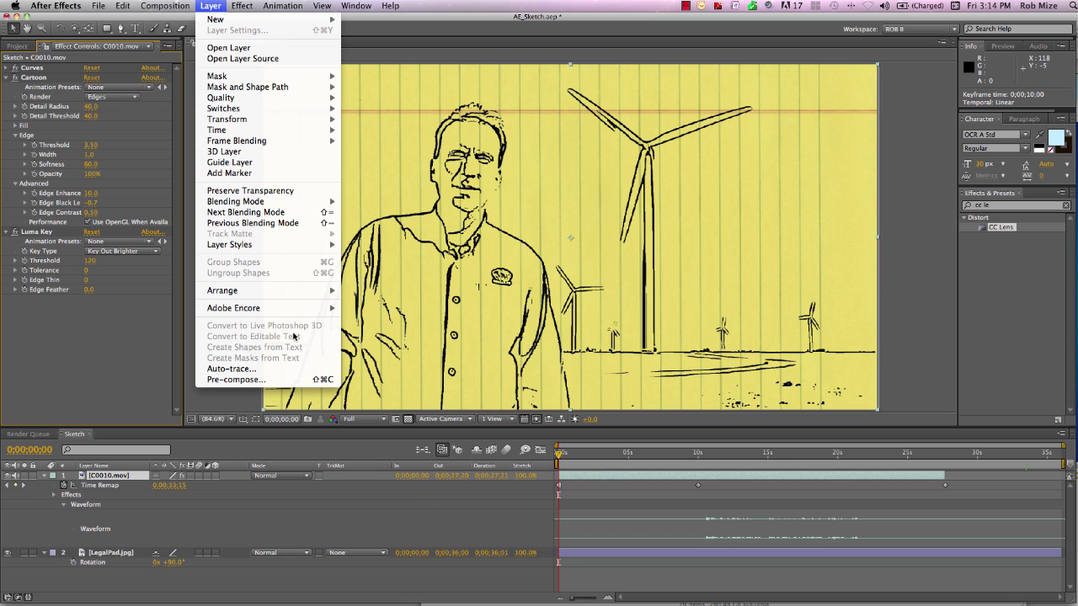
pyautogui.click(252, 370)
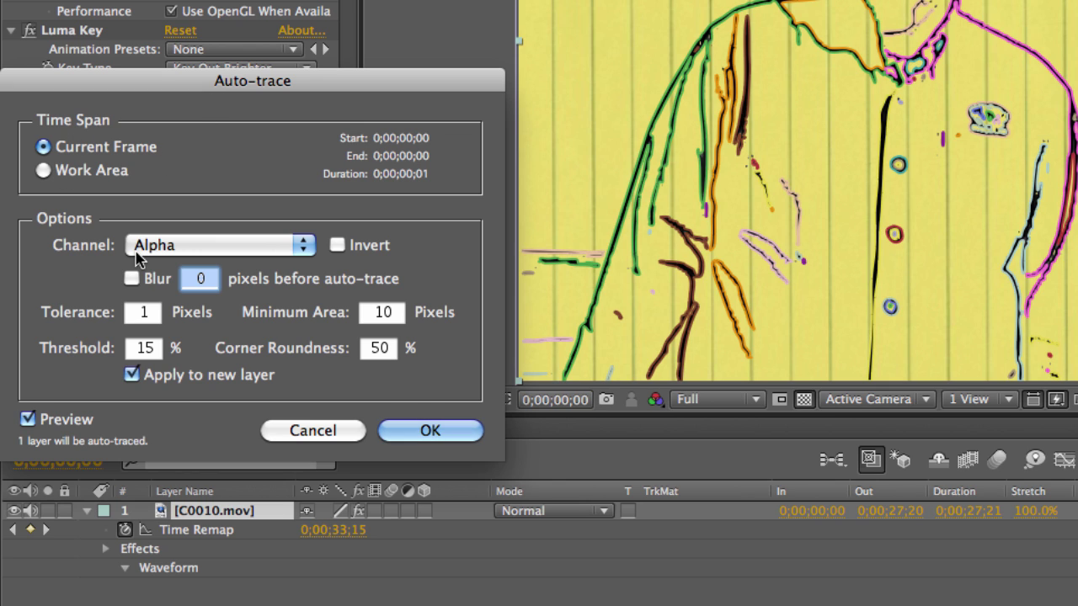
pyautogui.click(143, 349)
pyautogui.doubleClick(143, 349)
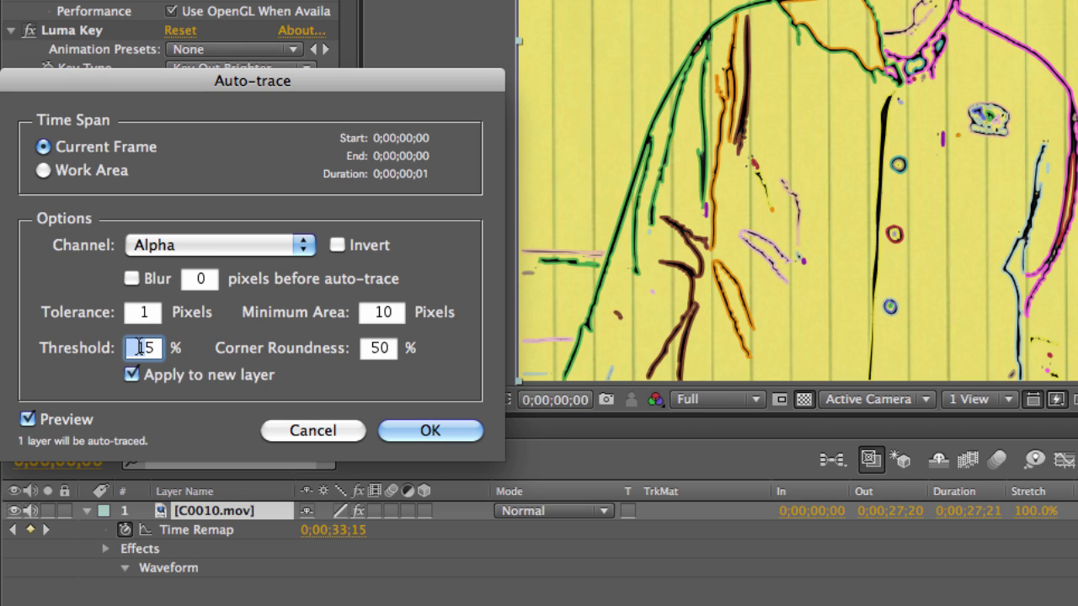
pyautogui.write('95')
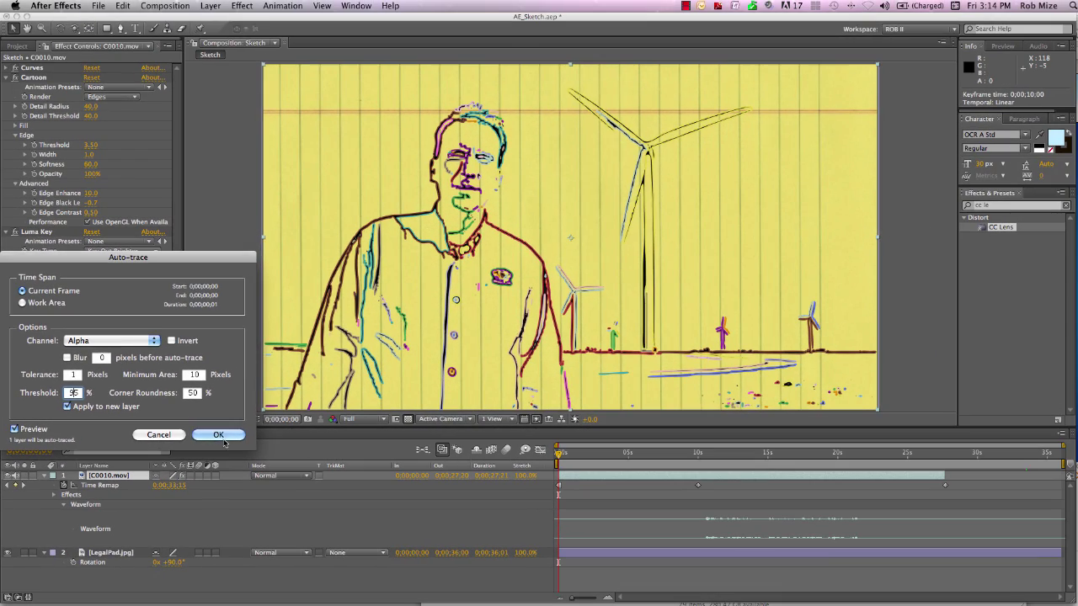
pyautogui.press('Return')
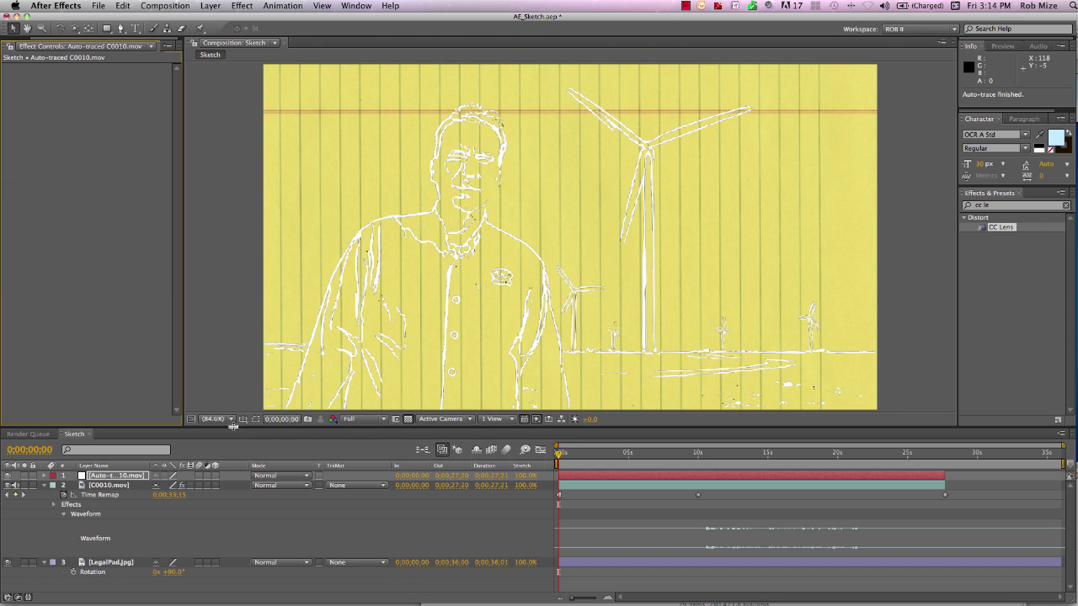
# Rename the auto-traced layer as Strokes
pyautogui.click(123, 477)
pyautogui.press('Return')
pyautogui.write('Skrok')
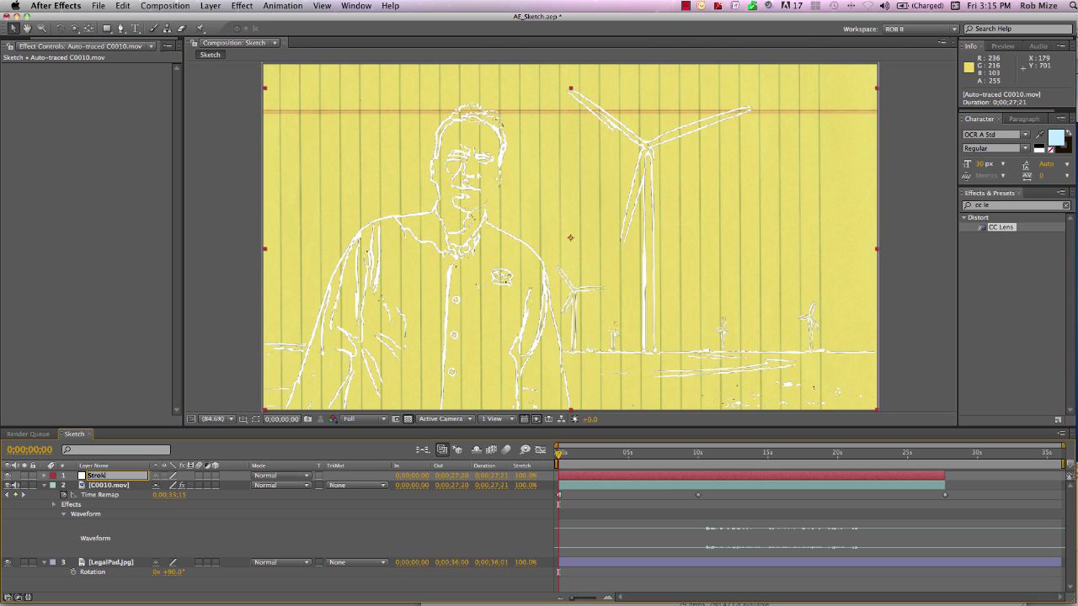
pyautogui.write('es')
pyautogui.press('Return')
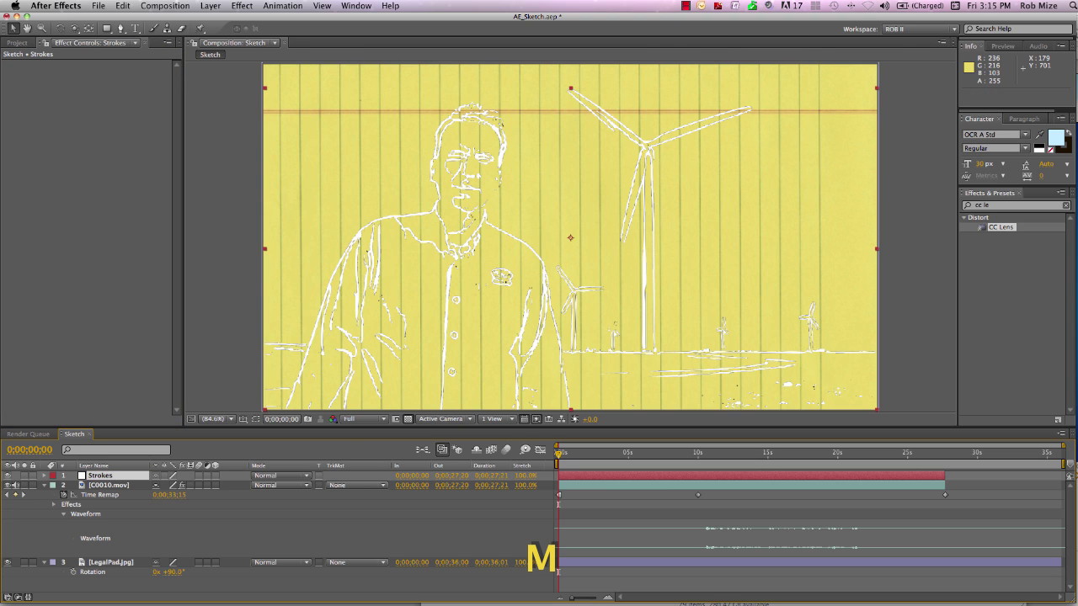
# Reveal and select all masks on the Strokes layer and set their mask mode to None
pyautogui.press('m')
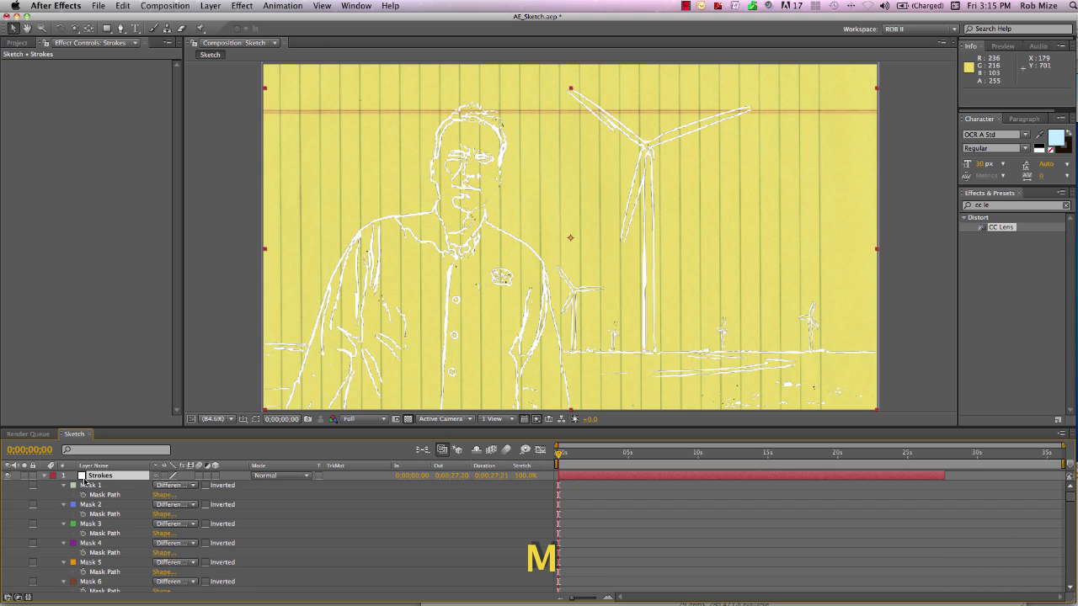
pyautogui.press('super+a')
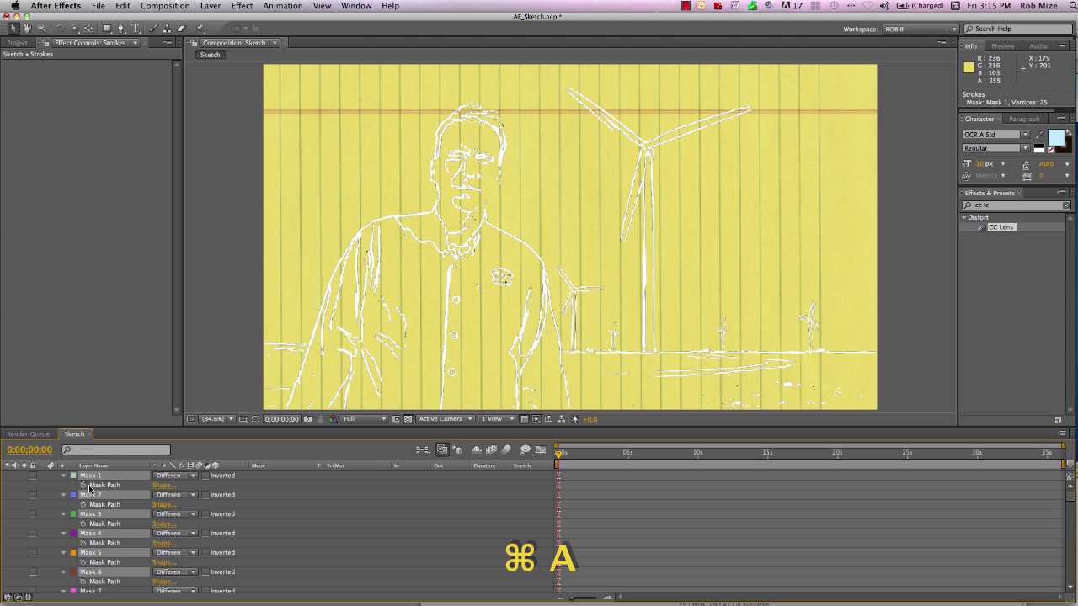
pyautogui.click(194, 476)
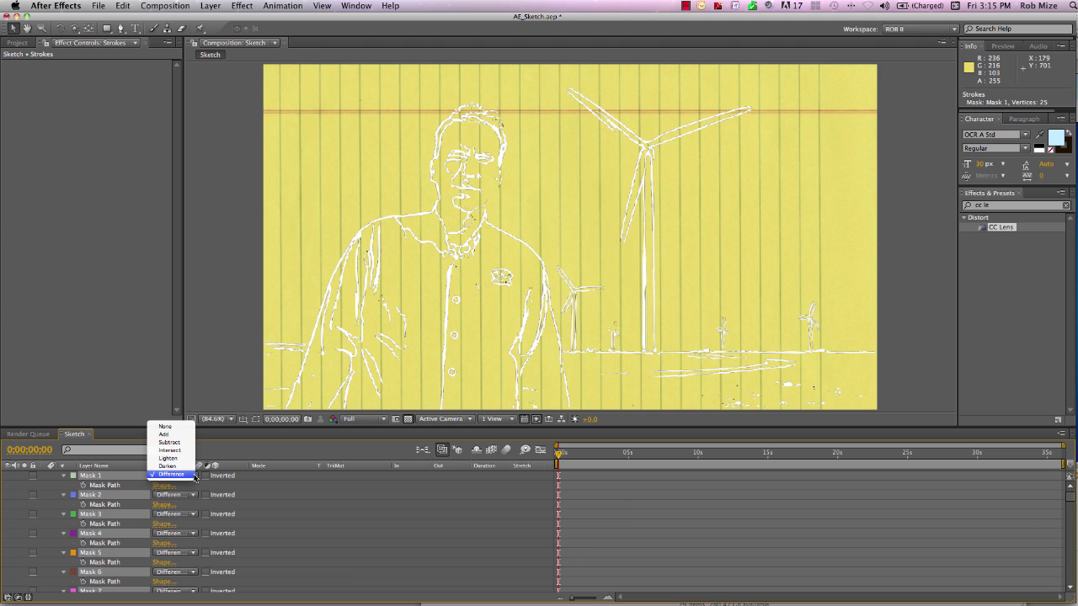
pyautogui.click(165, 427)
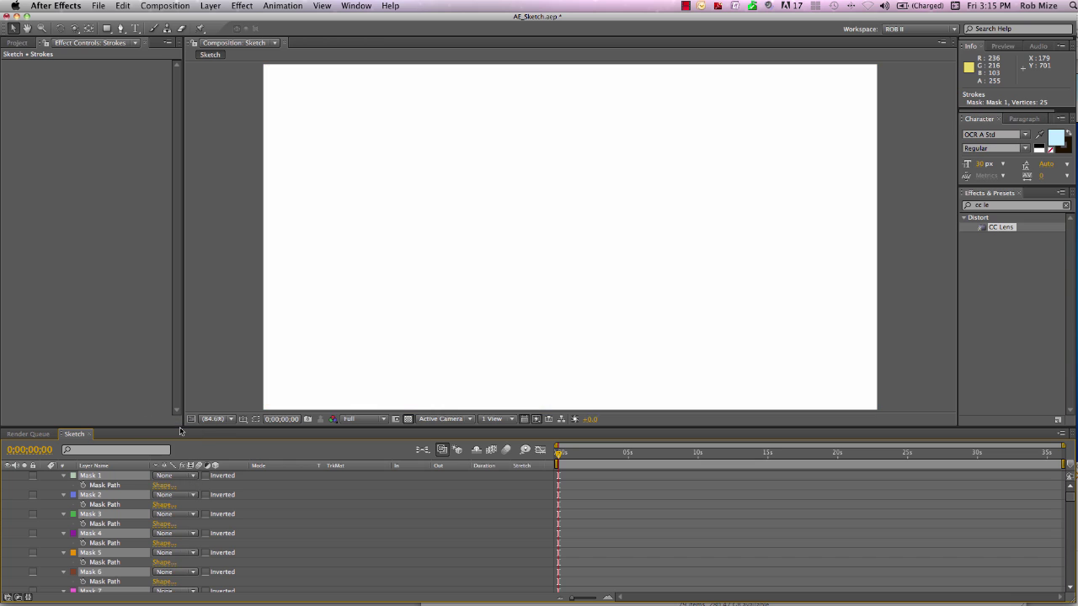
# Add a Stroke effect to the Strokes layer with All Masks and Stroke Sequentially enabled
pyautogui.rightClick(76, 164)
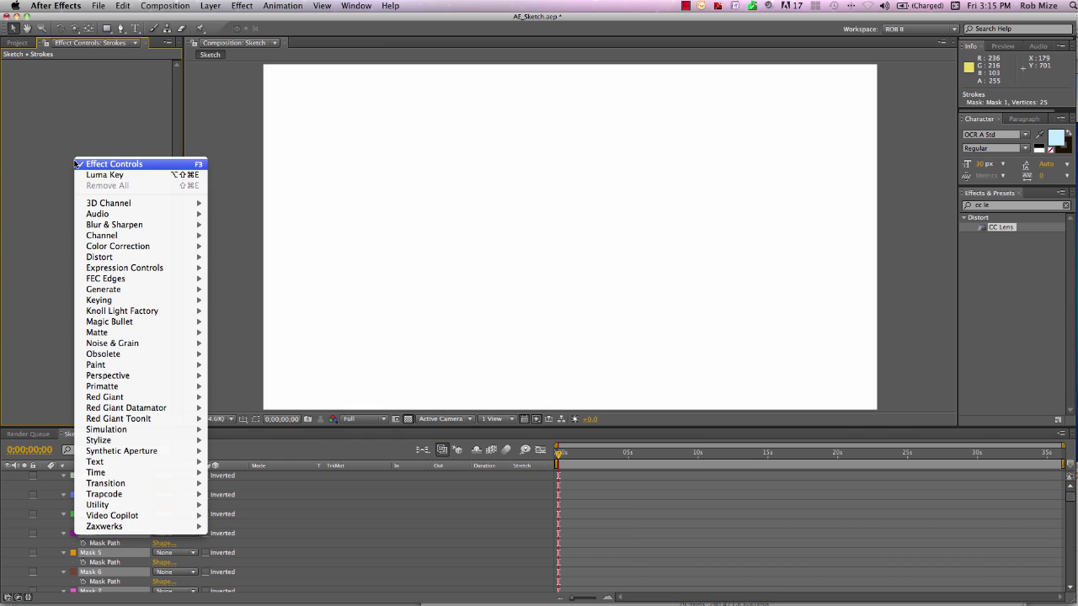
pyautogui.moveTo(122, 289)
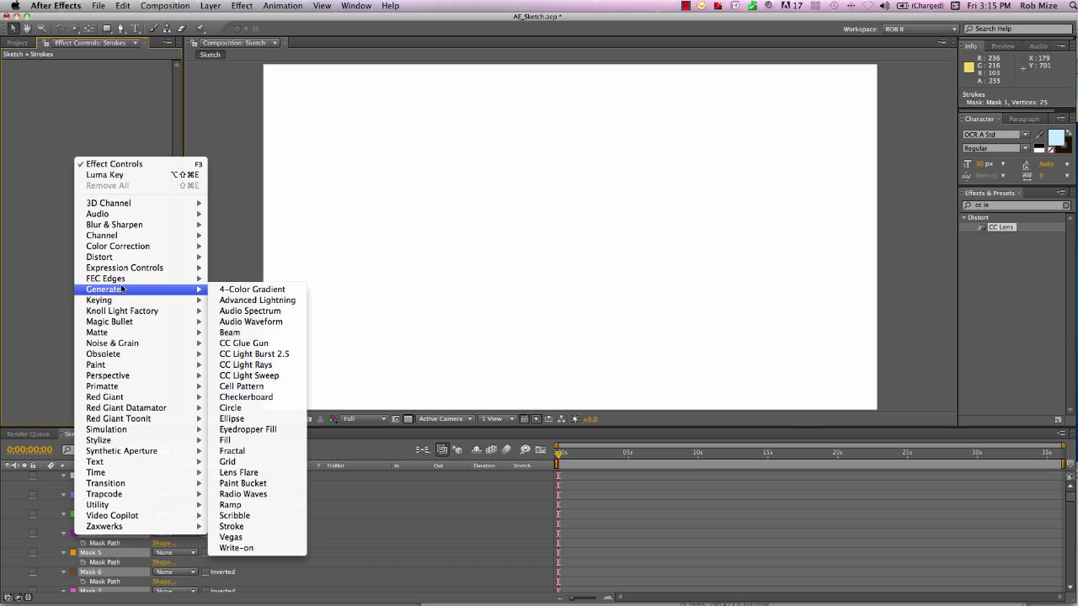
pyautogui.click(236, 527)
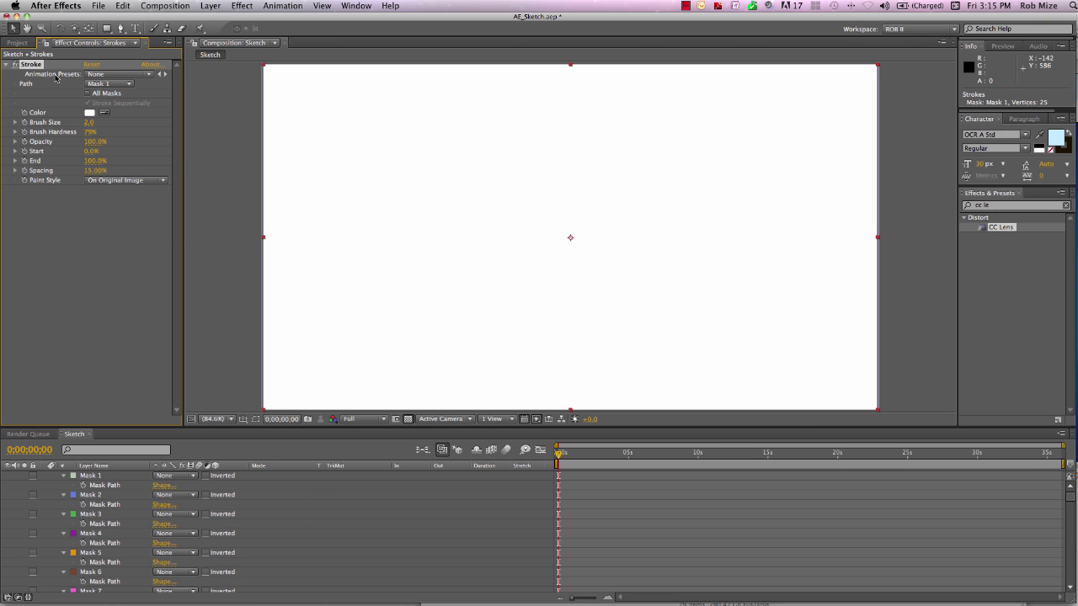
pyautogui.click(88, 94)
pyautogui.click(89, 103)
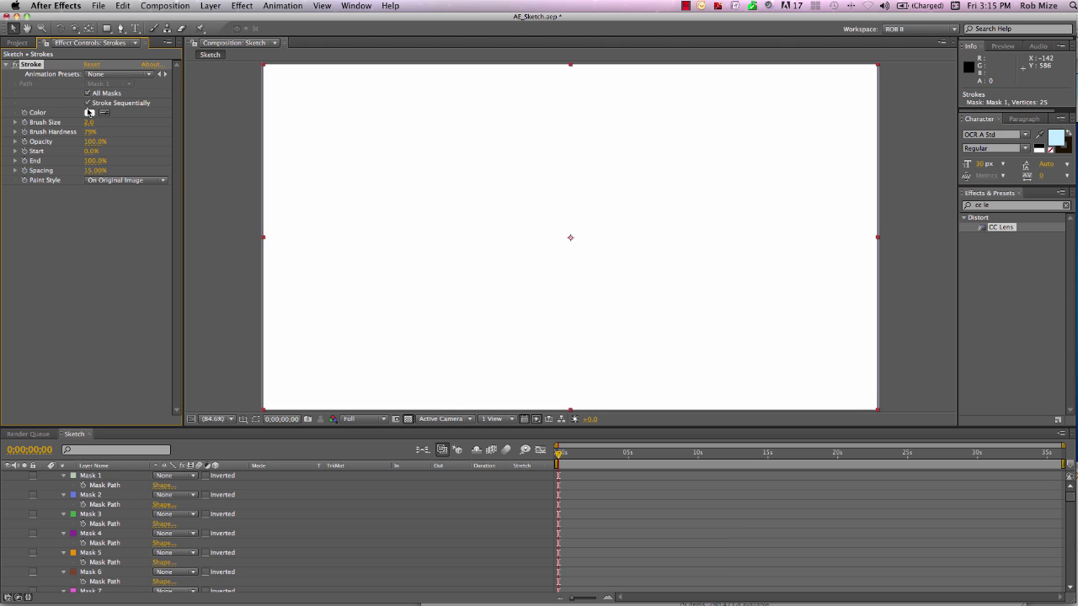
# Set the Stroke effect's color to black (000000)
pyautogui.click(89, 113)
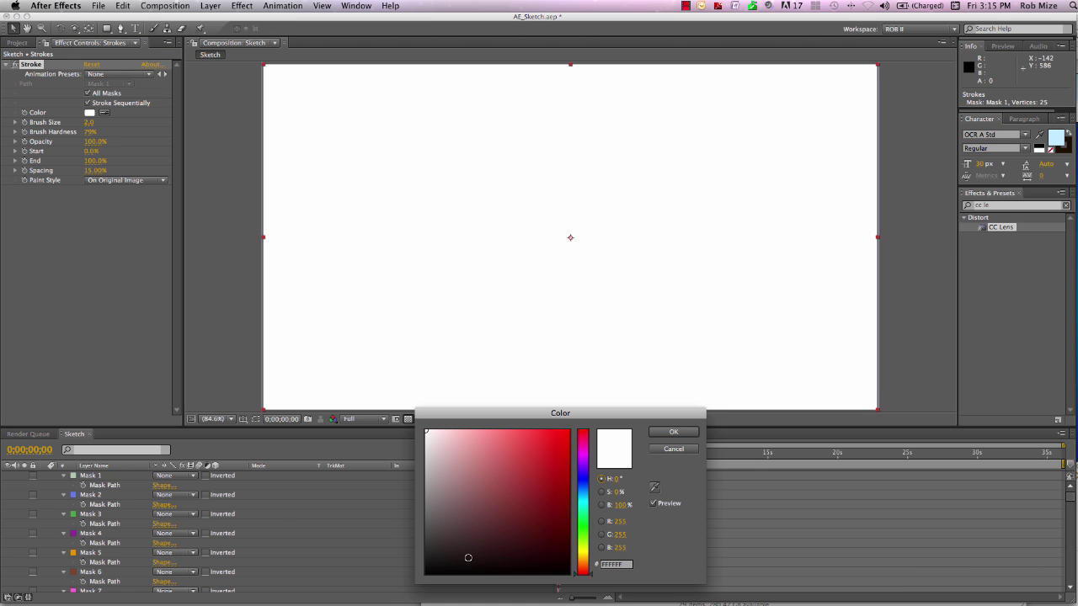
pyautogui.click(439, 565)
pyautogui.moveTo(438, 565); pyautogui.dragTo(409, 585)
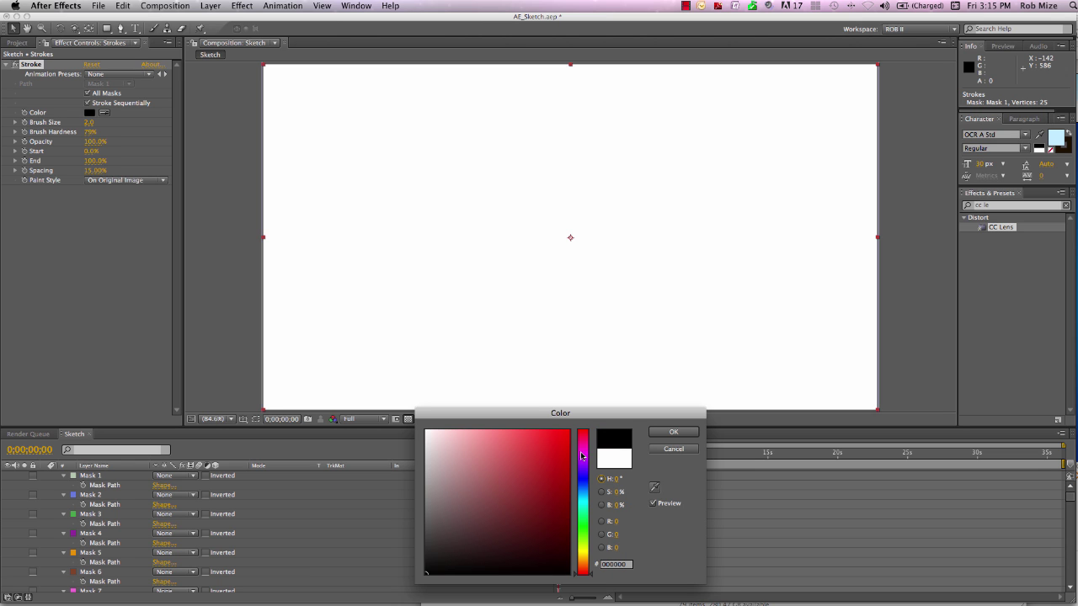
pyautogui.click(661, 432)
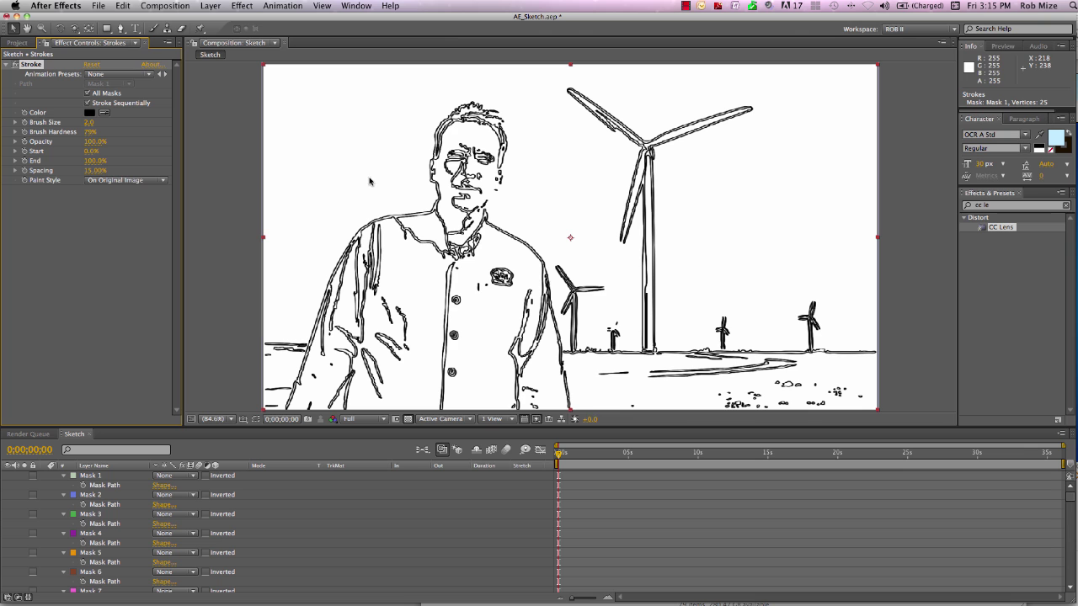
pyautogui.scroll(5, 443, 157)
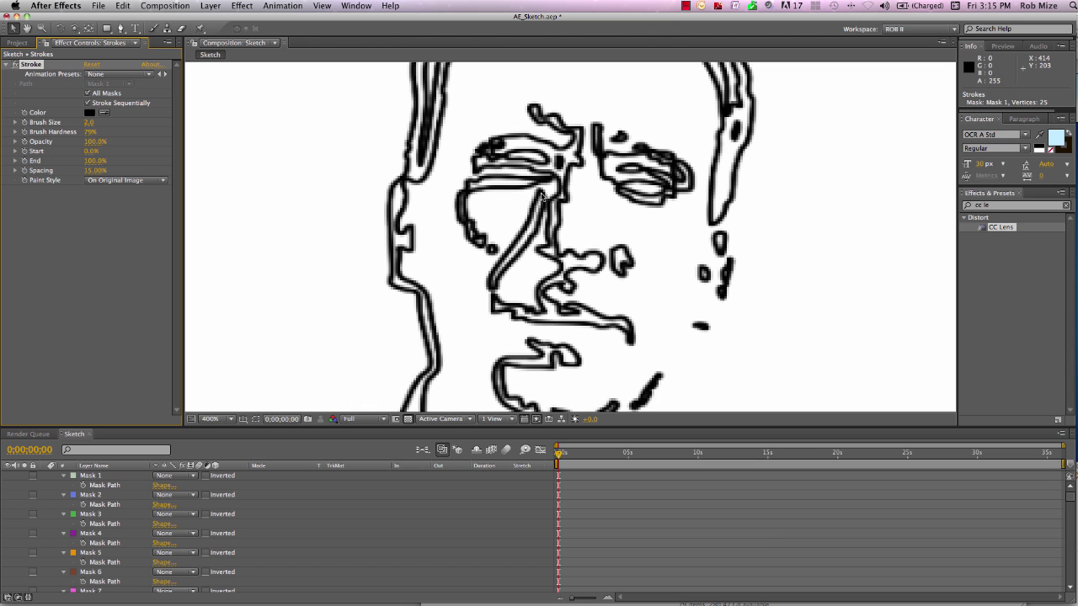
# Set the Stroke effect's Brush Size to 5.0, Brush Hardness to 100% and Paint Style to On Transparent
pyautogui.hotkey('shift', '/')
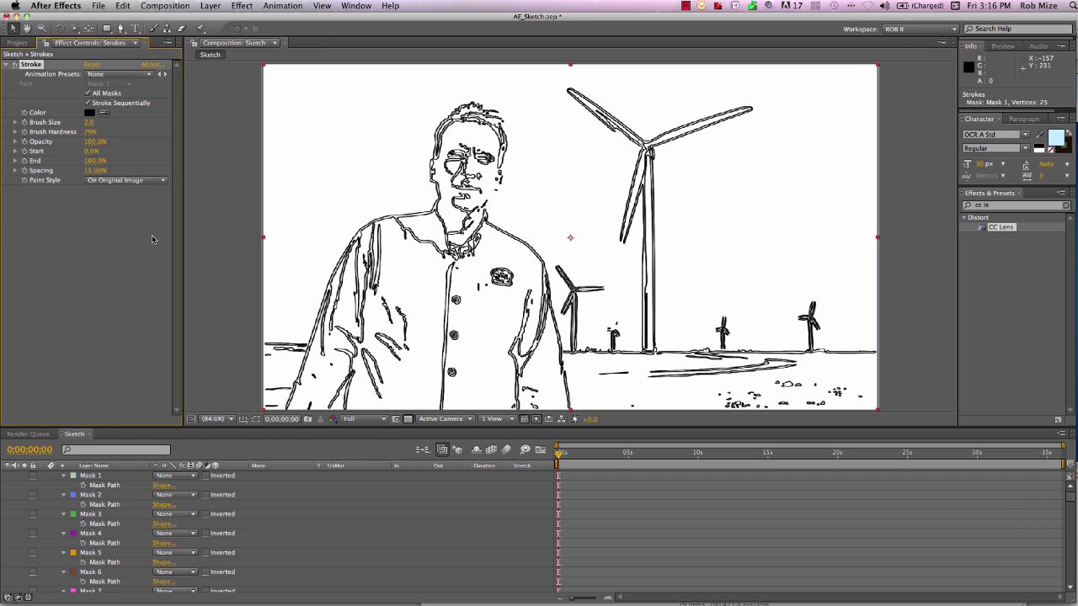
pyautogui.click(85, 123)
pyautogui.press('Return')
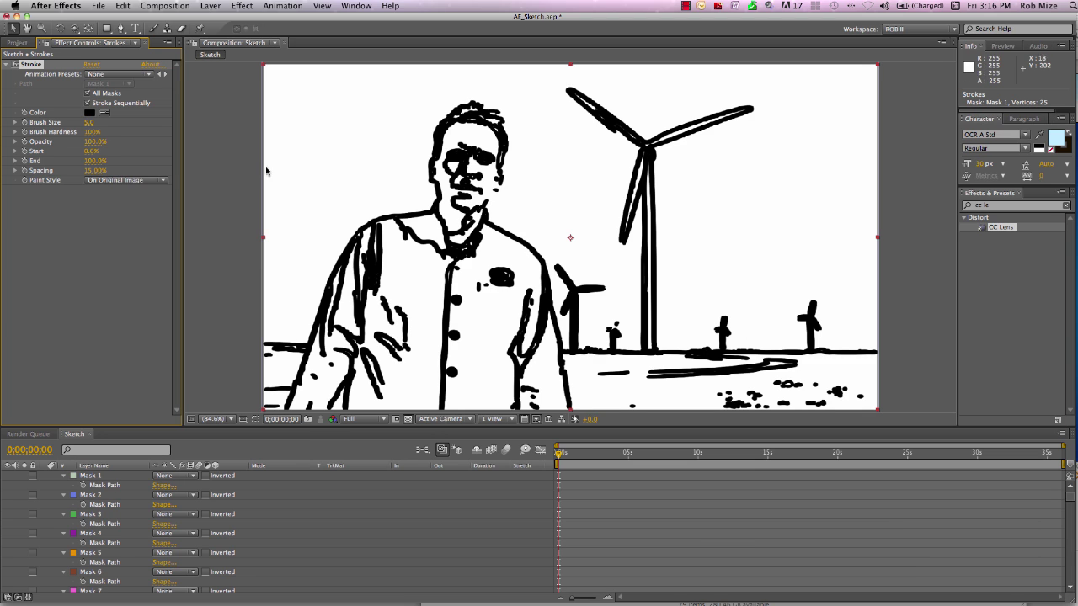
pyautogui.click(163, 182)
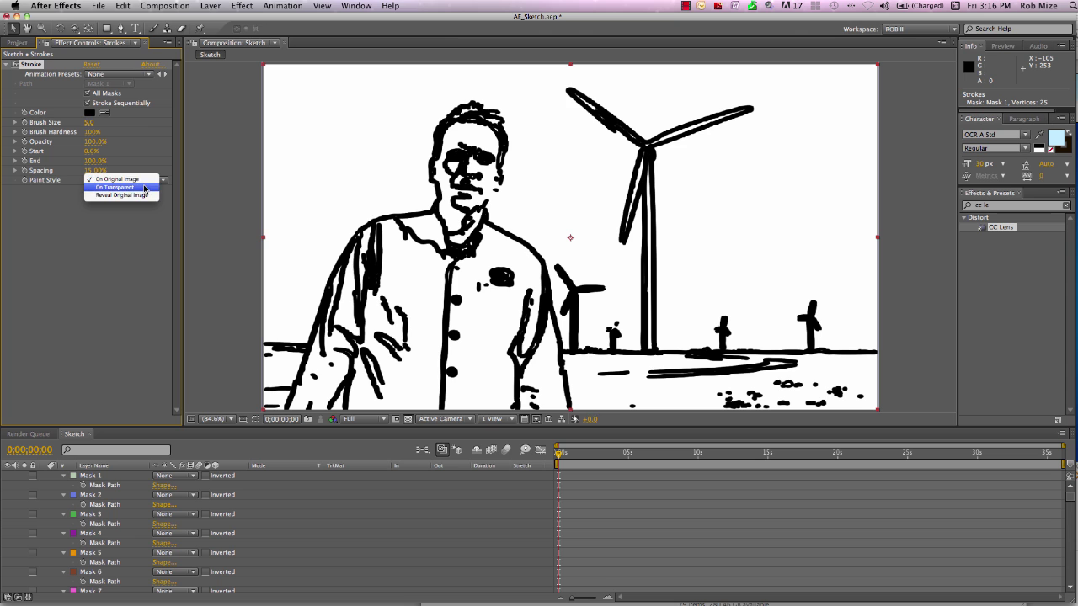
pyautogui.click(144, 187)
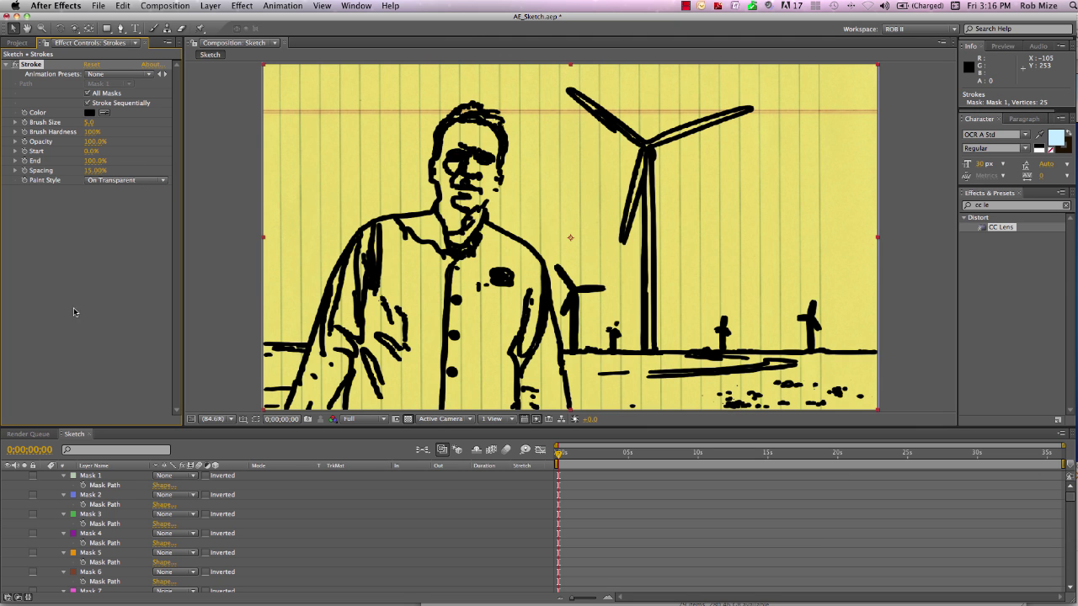
# Collapse the Strokes layer's masks, keyframe the Stroke effect's End at 100%, and move that keyframe to 0;00;10;00
pyautogui.scroll(1, 39, 511)
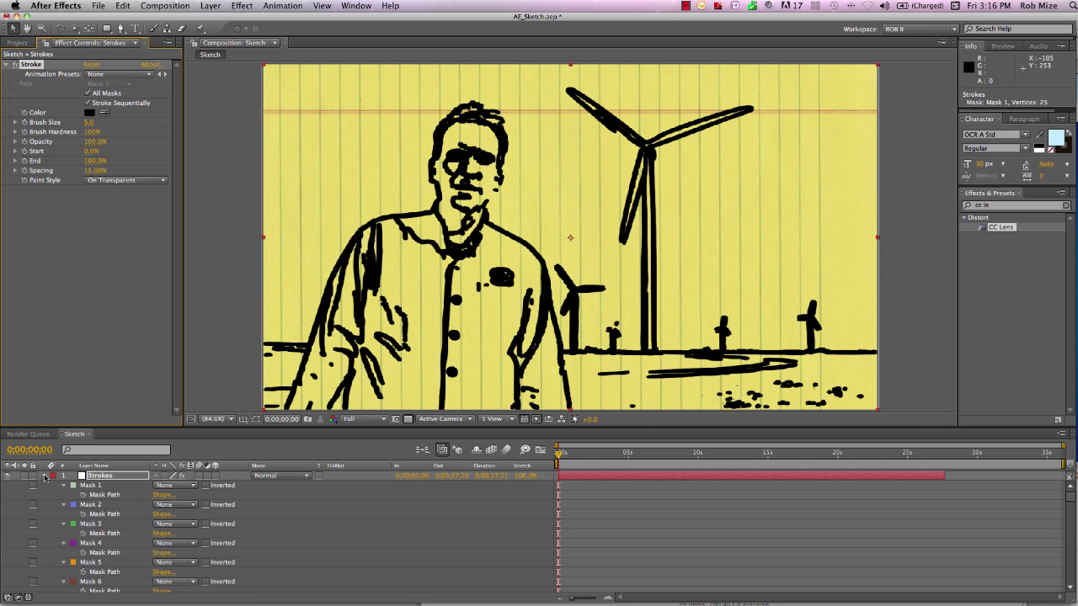
pyautogui.click(45, 476)
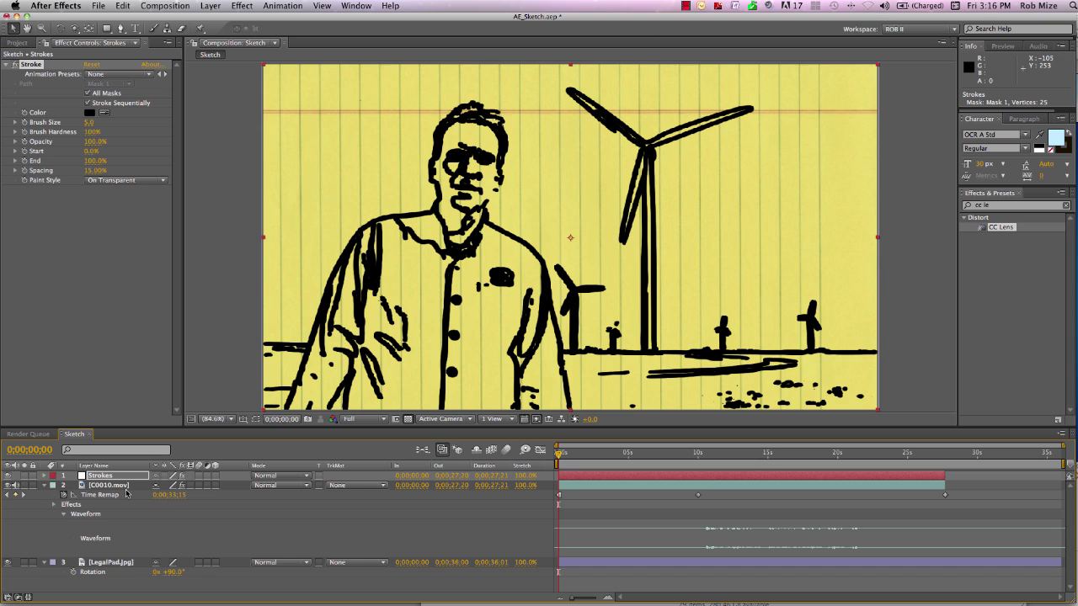
pyautogui.click(25, 161)
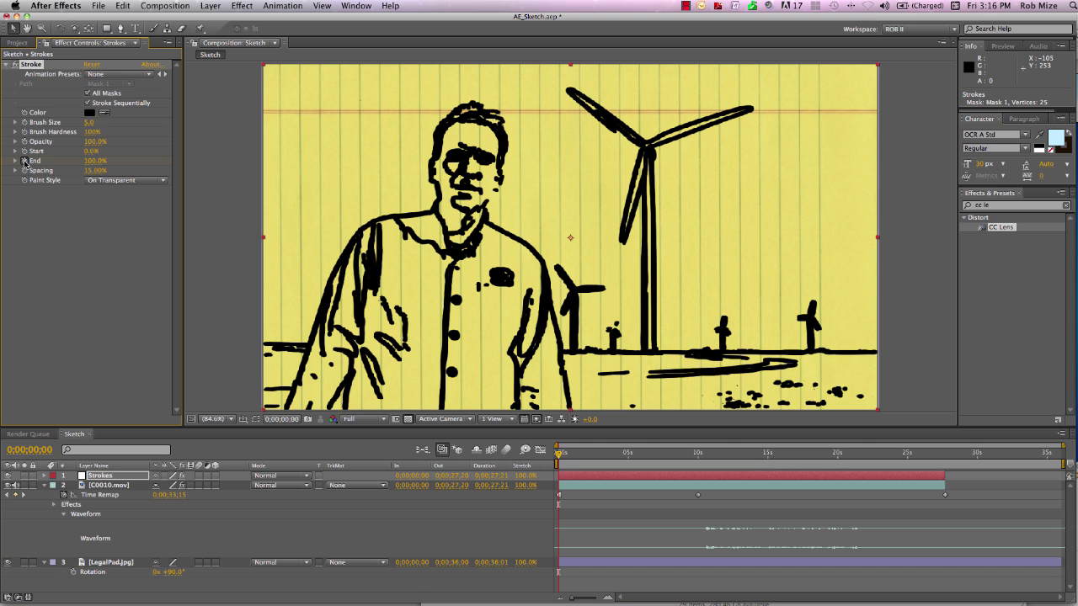
pyautogui.press('u')
pyautogui.press('u')
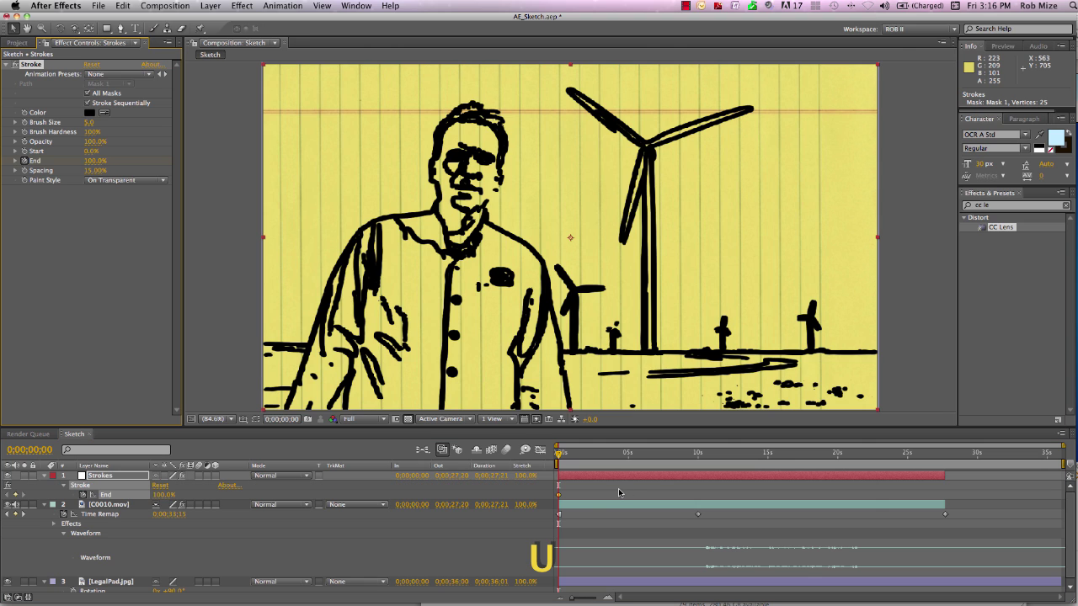
pyautogui.click(568, 498)
pyautogui.moveTo(568, 498); pyautogui.dragTo(700, 497)
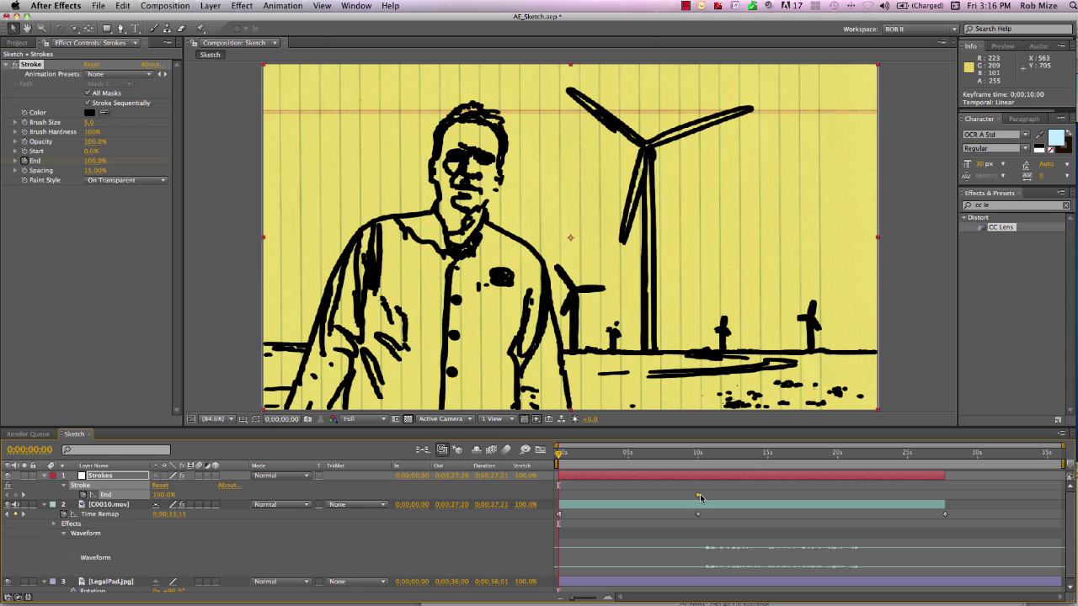
# Set the Stroke effect's End to 0% at the first frame and hide the C0010.mov layer
pyautogui.click(90, 161)
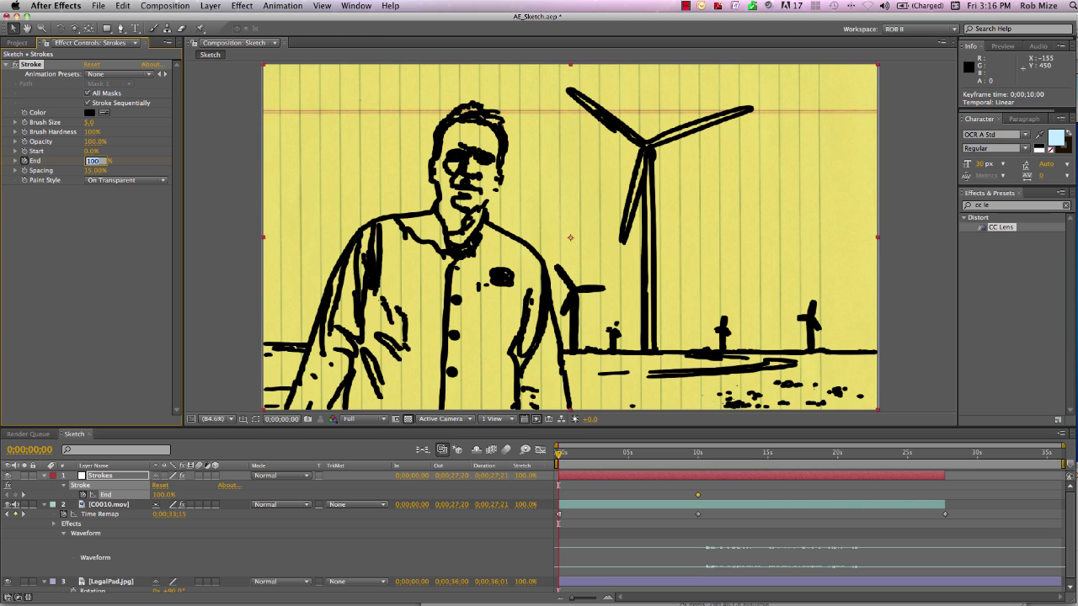
pyautogui.write('0')
pyautogui.press('Return')
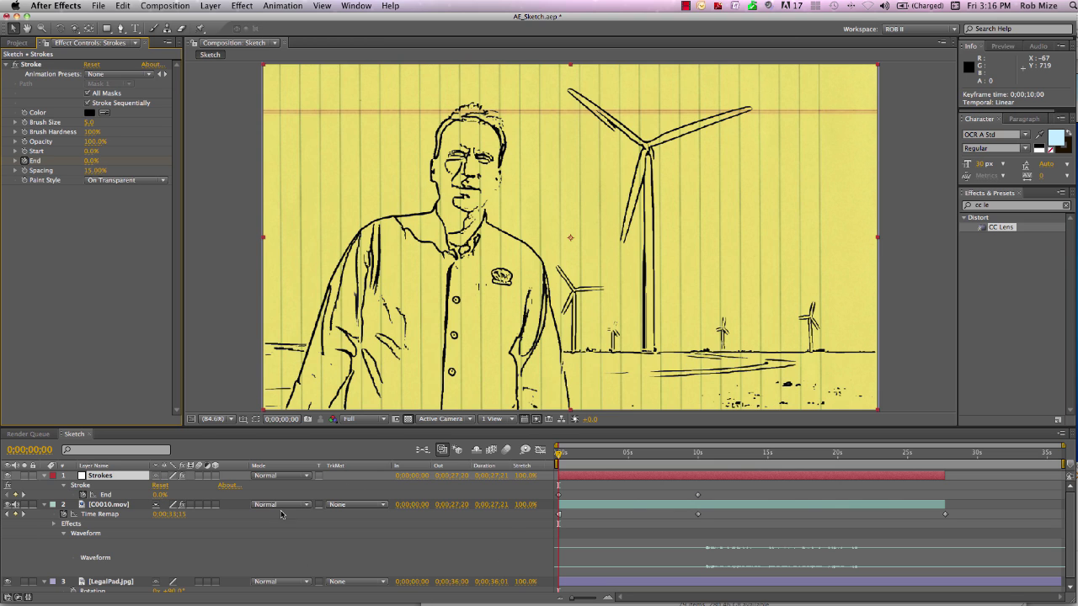
pyautogui.click(8, 506)
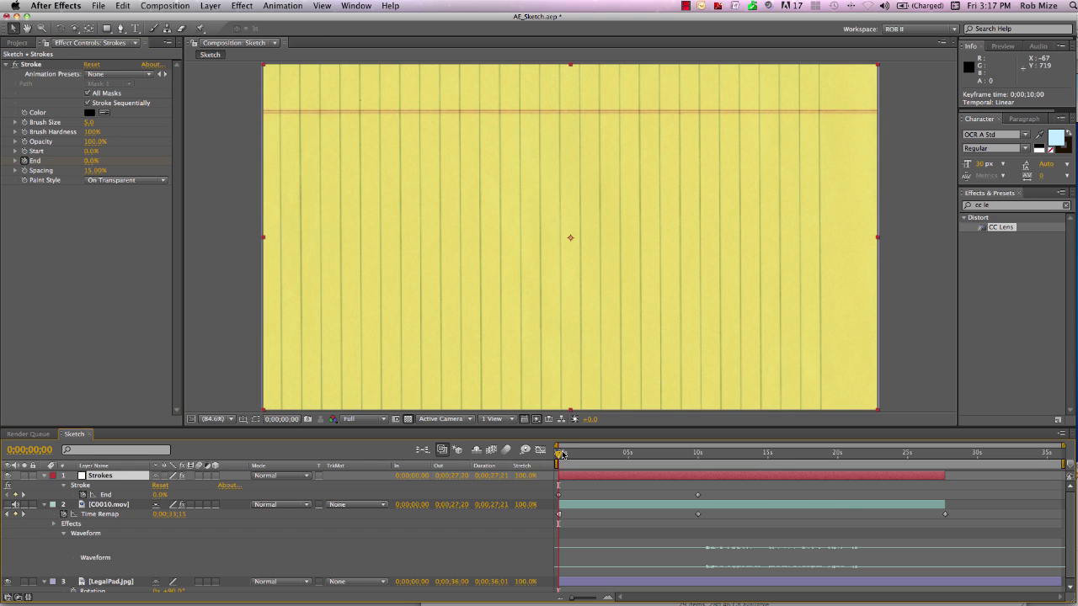
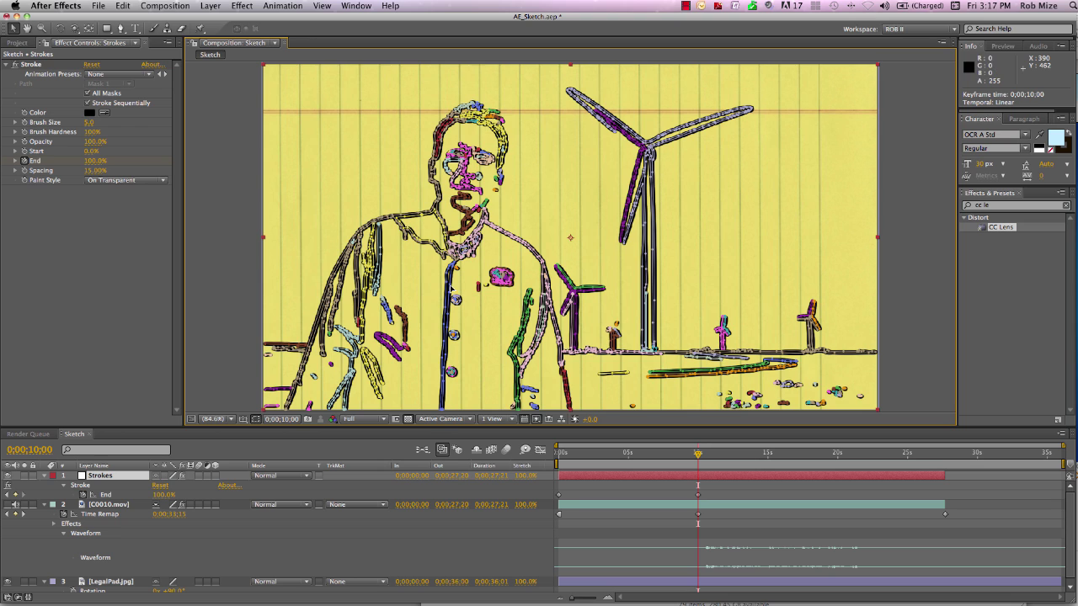
# Reveal the Strokes layer's masks, select the ones outlining the man, and move them below the remaining masks in the mask order
pyautogui.press('m')
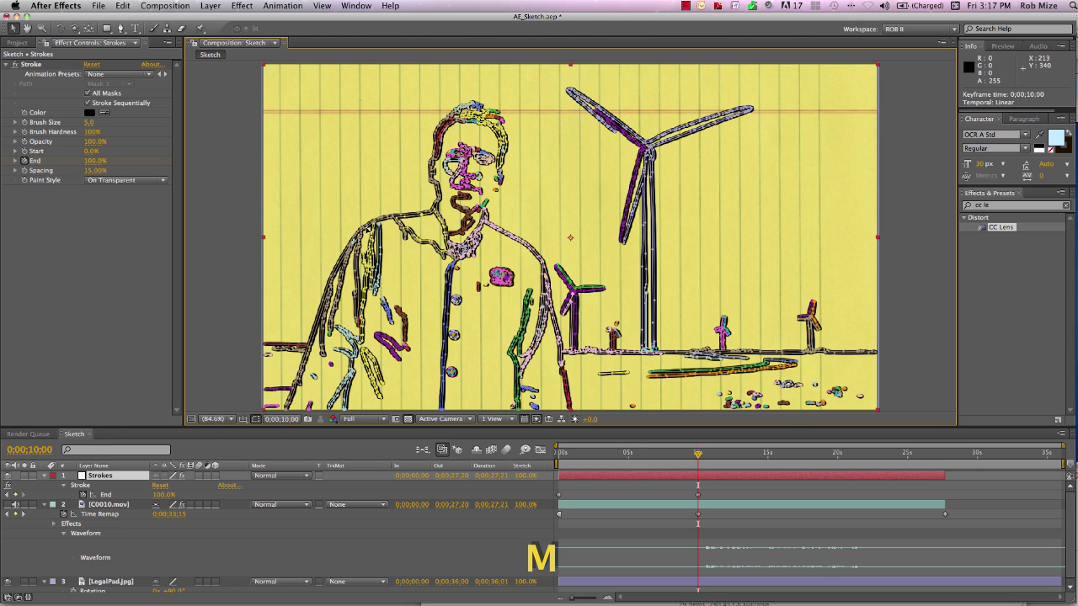
pyautogui.click(368, 227)
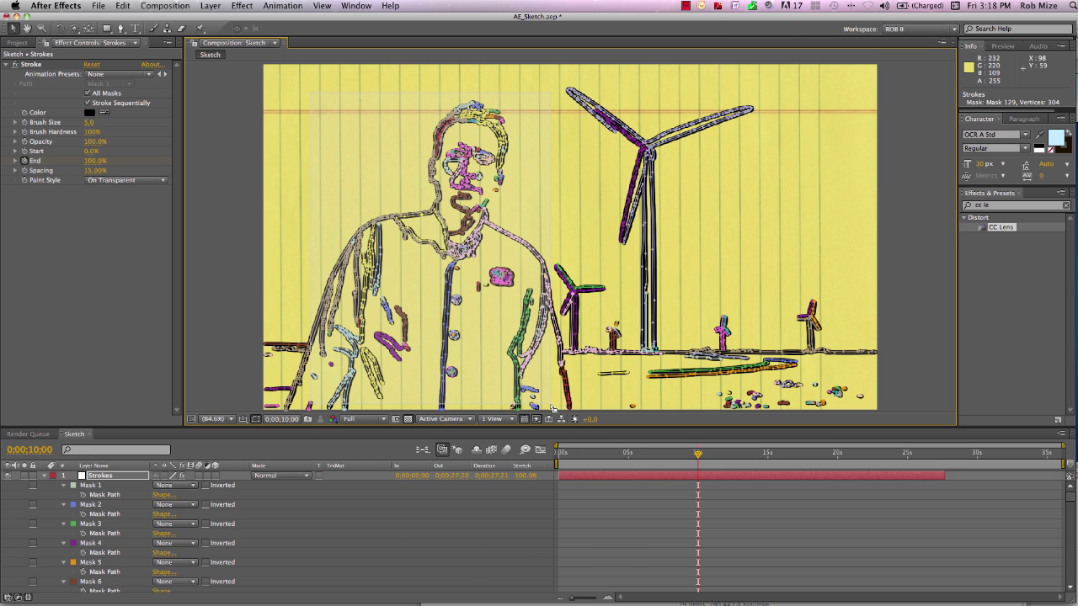
pyautogui.keyDown('shift'); pyautogui.keyDown('super'); pyautogui.click(551, 408); pyautogui.keyUp('super'); pyautogui.keyUp('shift')
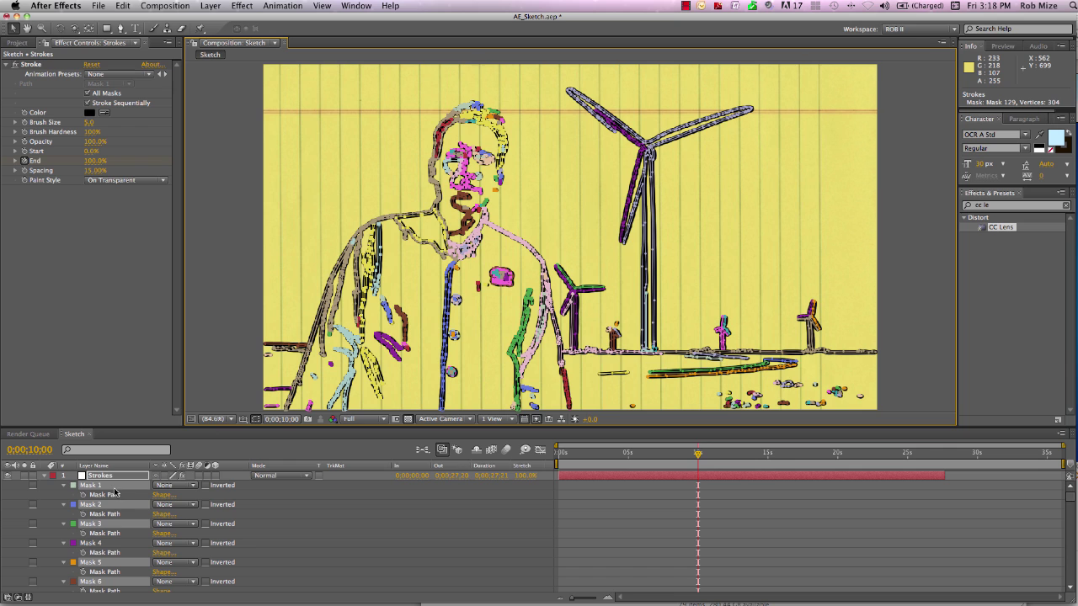
pyautogui.scroll(-20, 114, 492)
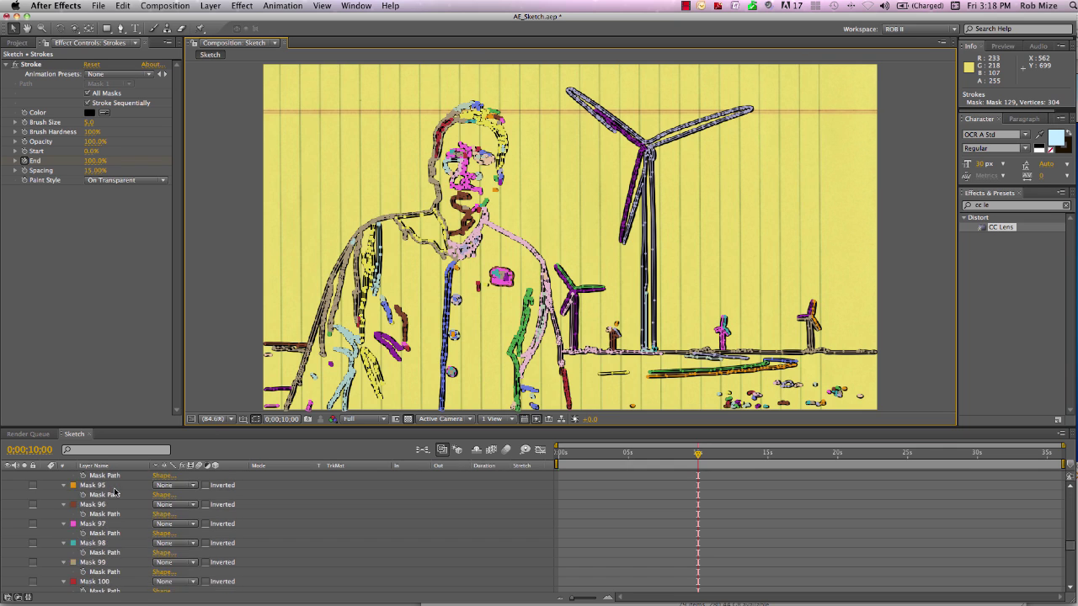
pyautogui.scroll(-15, 115, 492)
pyautogui.scroll(3, 114, 492)
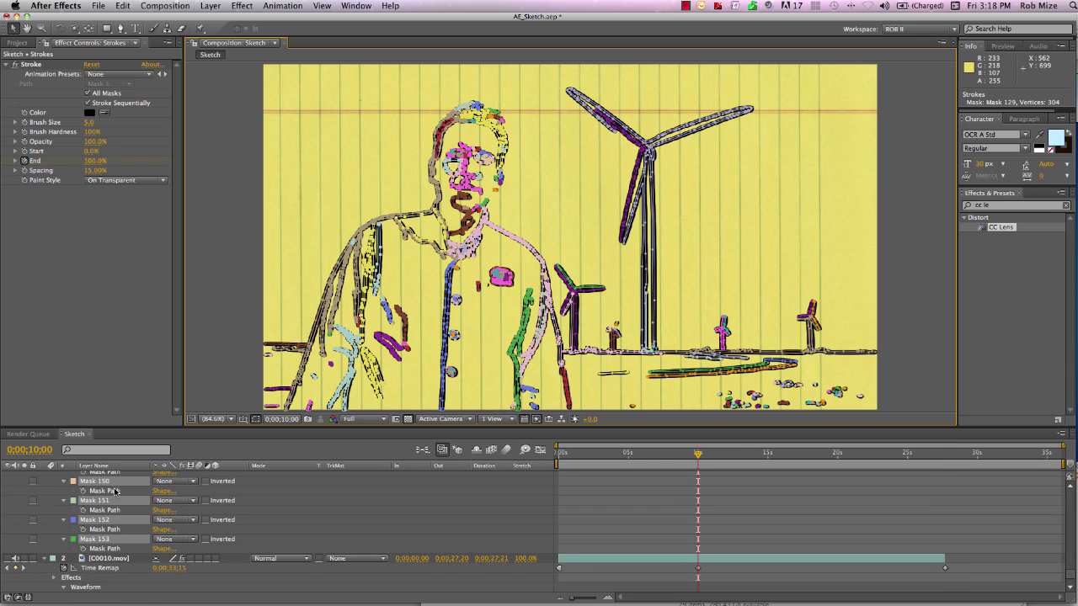
pyautogui.scroll(1, 115, 491)
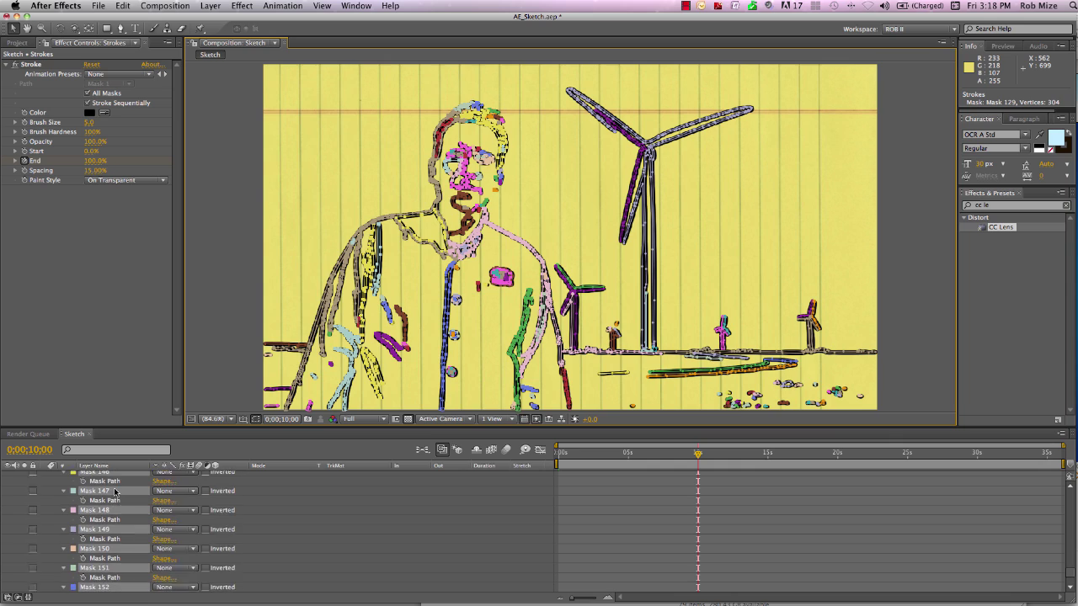
pyautogui.scroll(3, 115, 491)
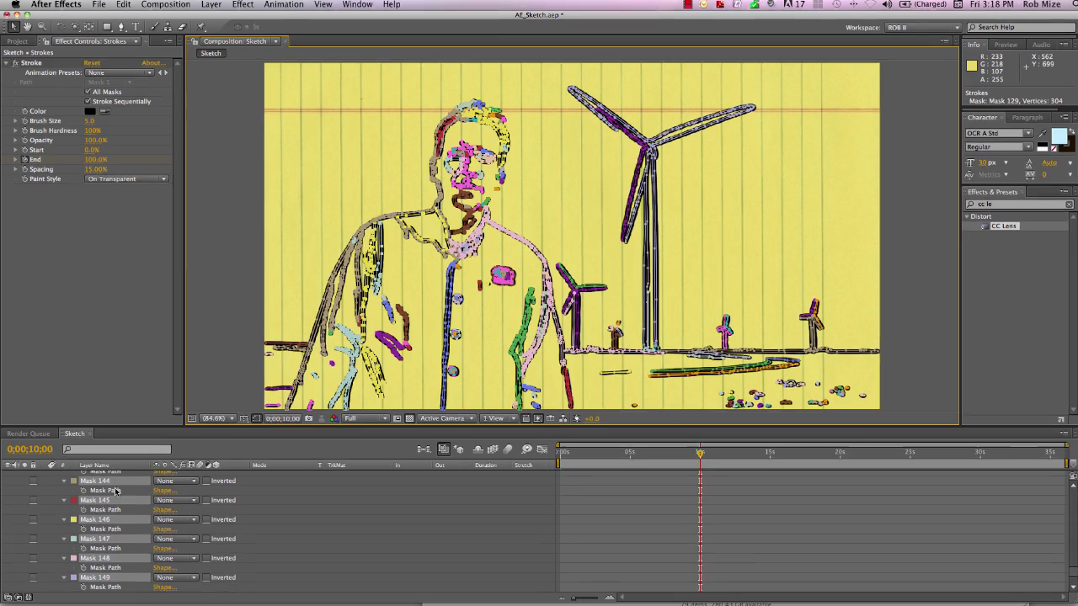
pyautogui.scroll(3, 257, 353)
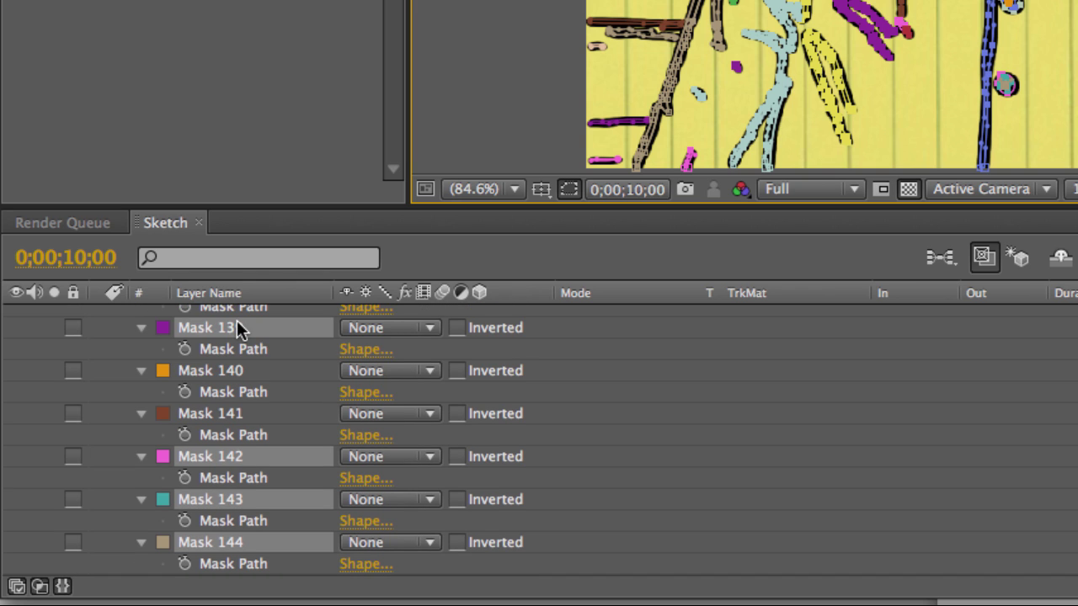
pyautogui.moveTo(237, 326); pyautogui.dragTo(236, 437)
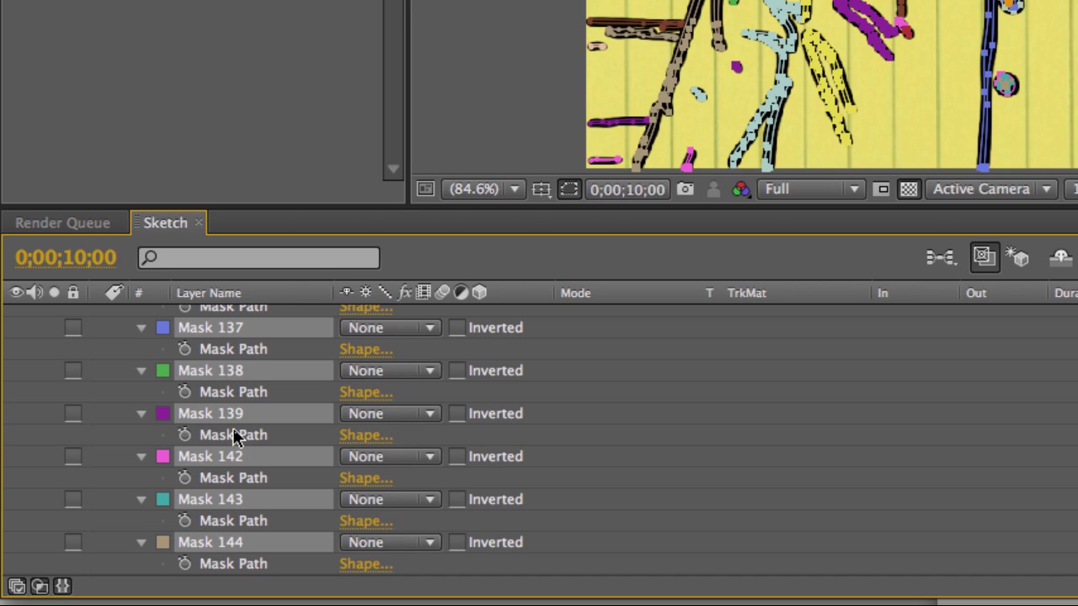
pyautogui.scroll(-10, 244, 372)
pyautogui.scroll(9, 244, 372)
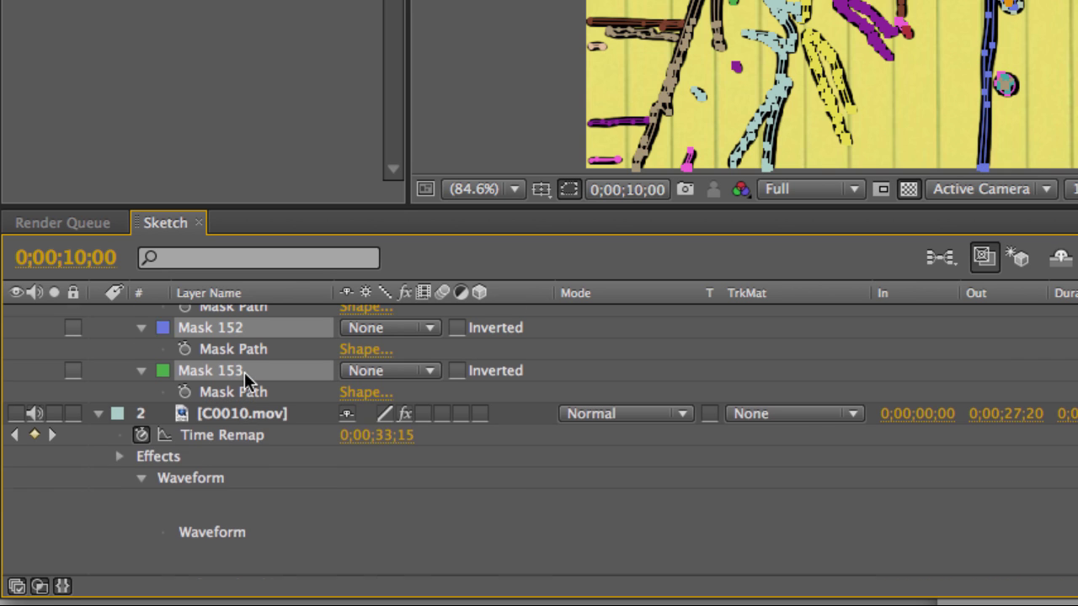
pyautogui.scroll(10, 244, 372)
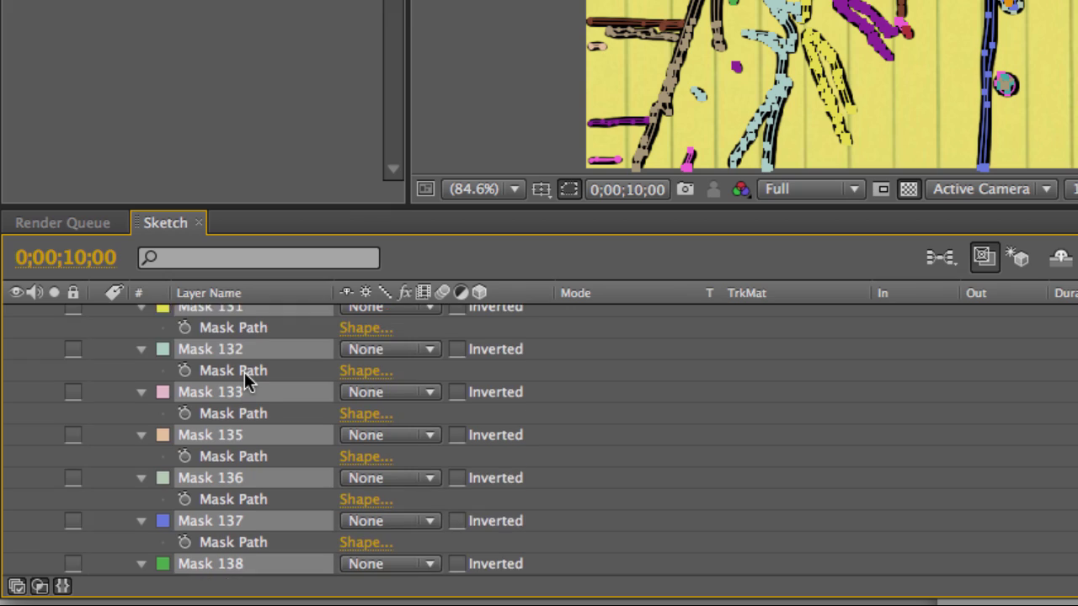
pyautogui.scroll(10, 244, 372)
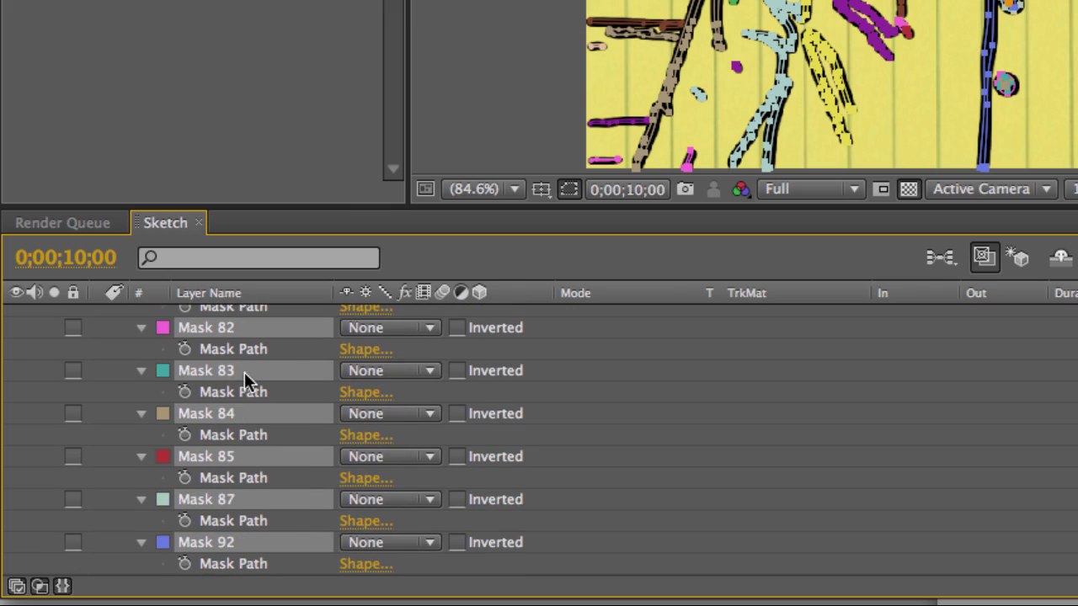
pyautogui.scroll(10, 244, 372)
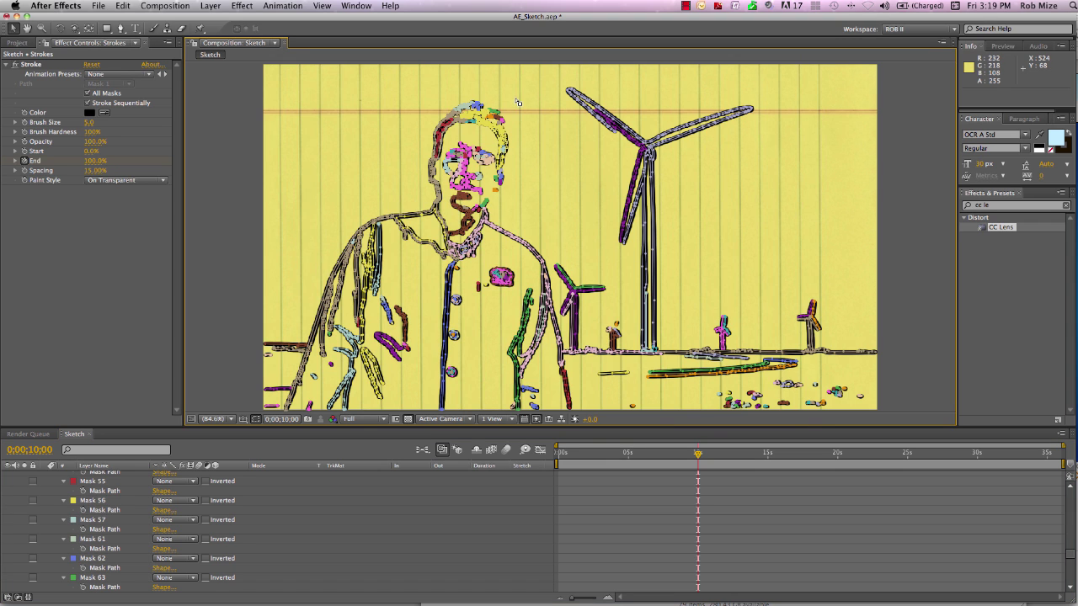
# Select the masks around the man's head and move them to the end of the Strokes layer's mask order
pyautogui.moveTo(515, 101); pyautogui.dragTo(447, 215)
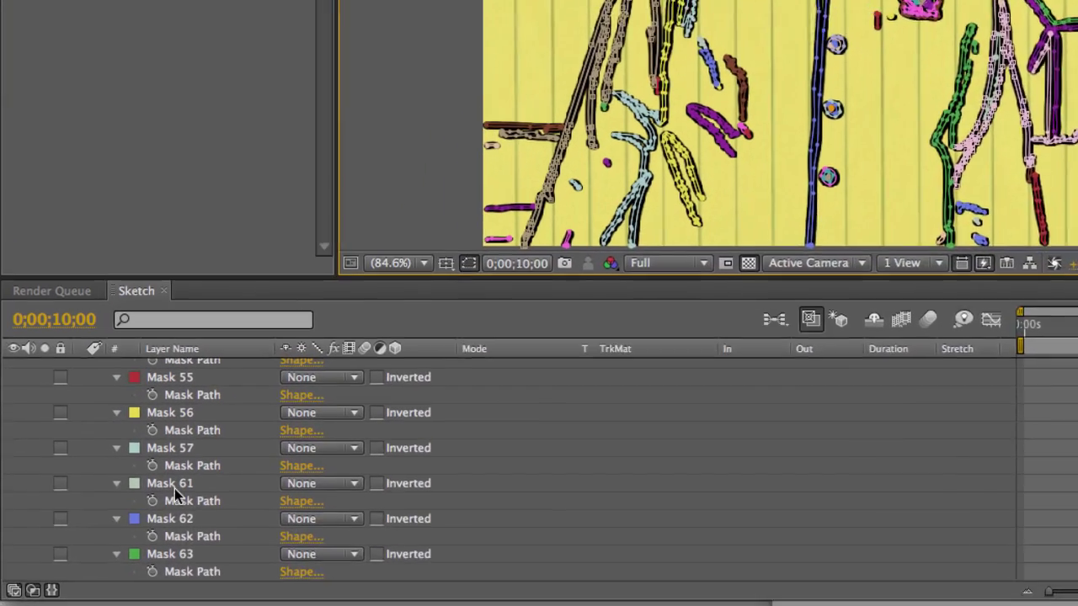
pyautogui.scroll(10, 95, 542)
pyautogui.scroll(-5, 211, 461)
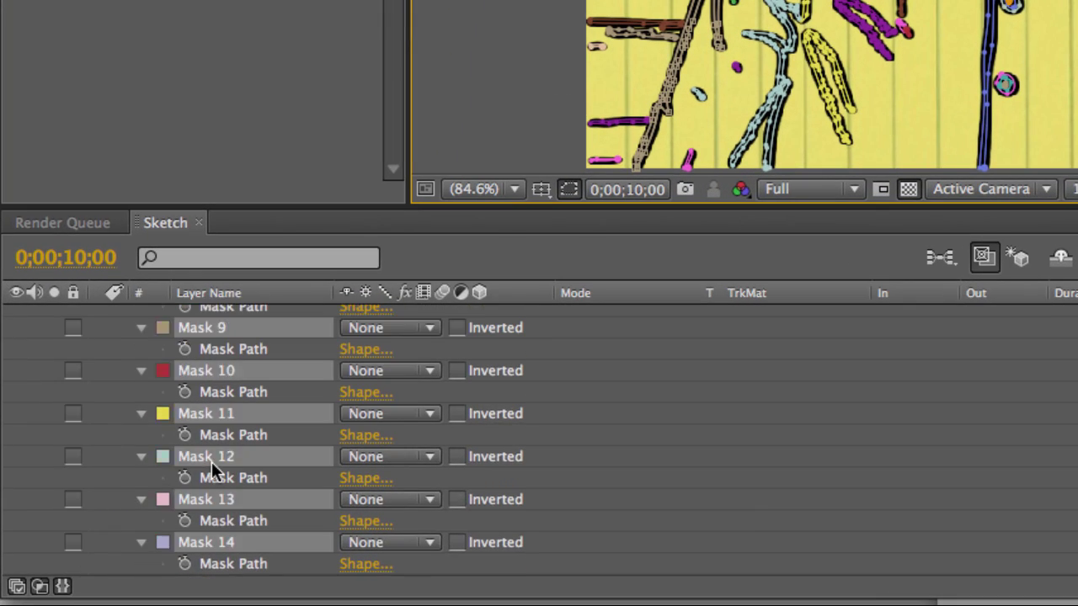
pyautogui.scroll(4, 212, 462)
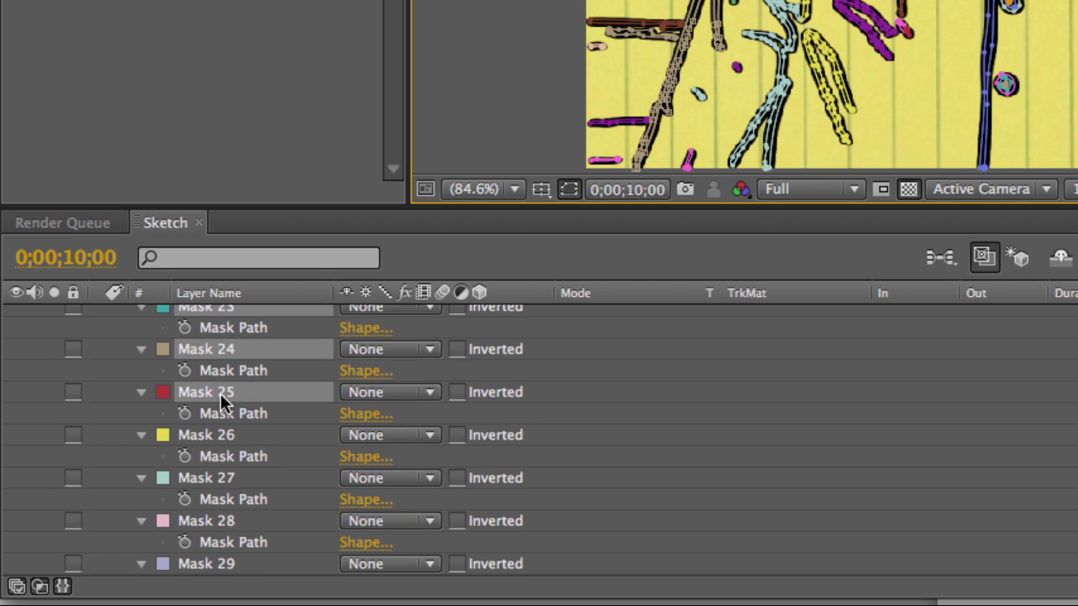
pyautogui.moveTo(223, 403); pyautogui.dragTo(283, 344)
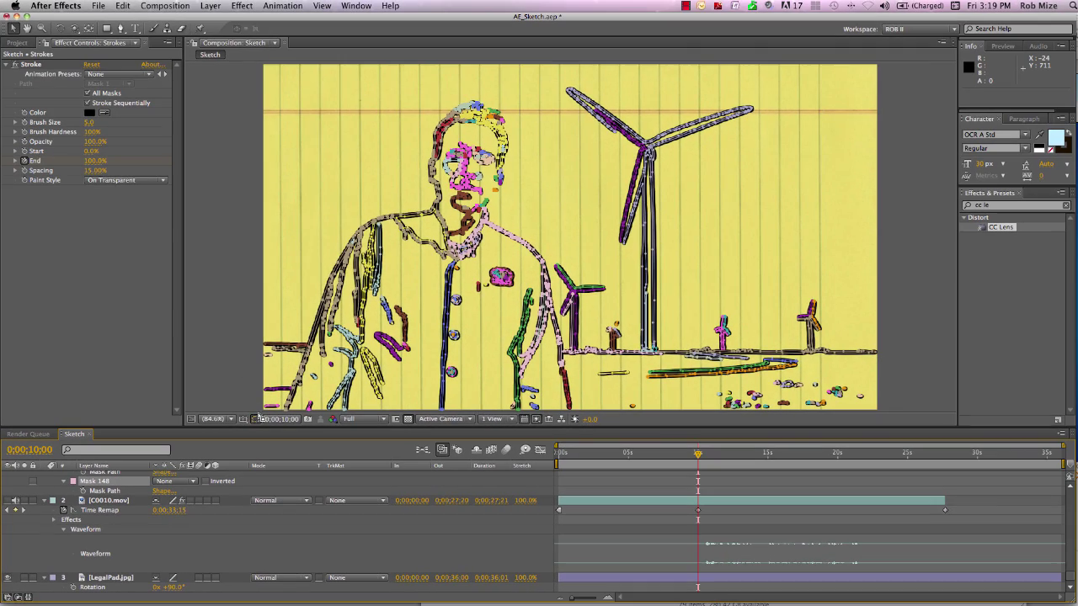
# Hide the mask paths in the composition view and scrub from the start to about 10 seconds to preview the drawing order
pyautogui.click(254, 420)
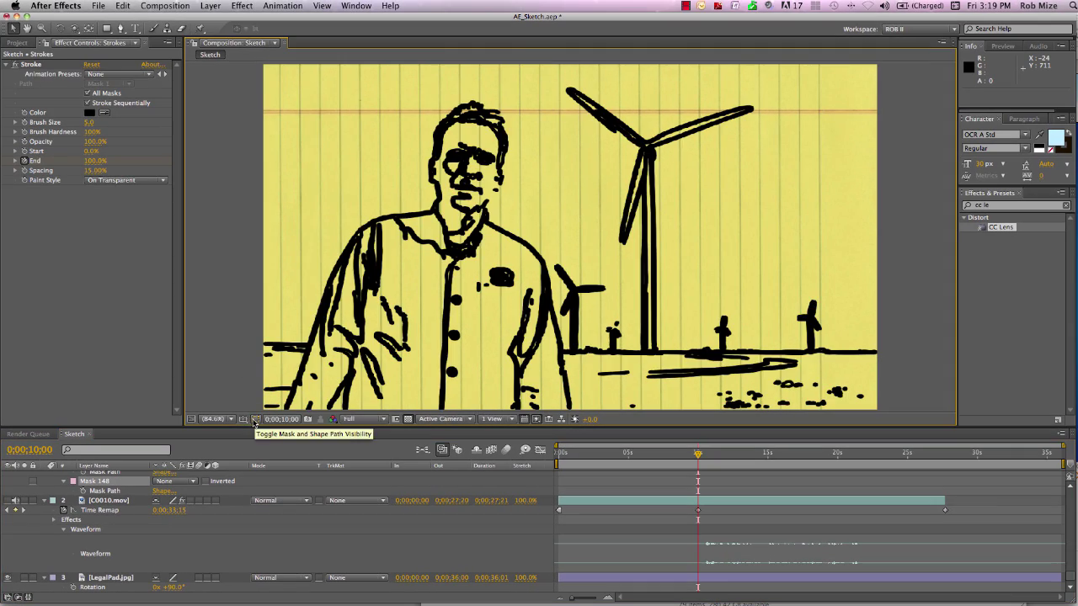
pyautogui.click(559, 455)
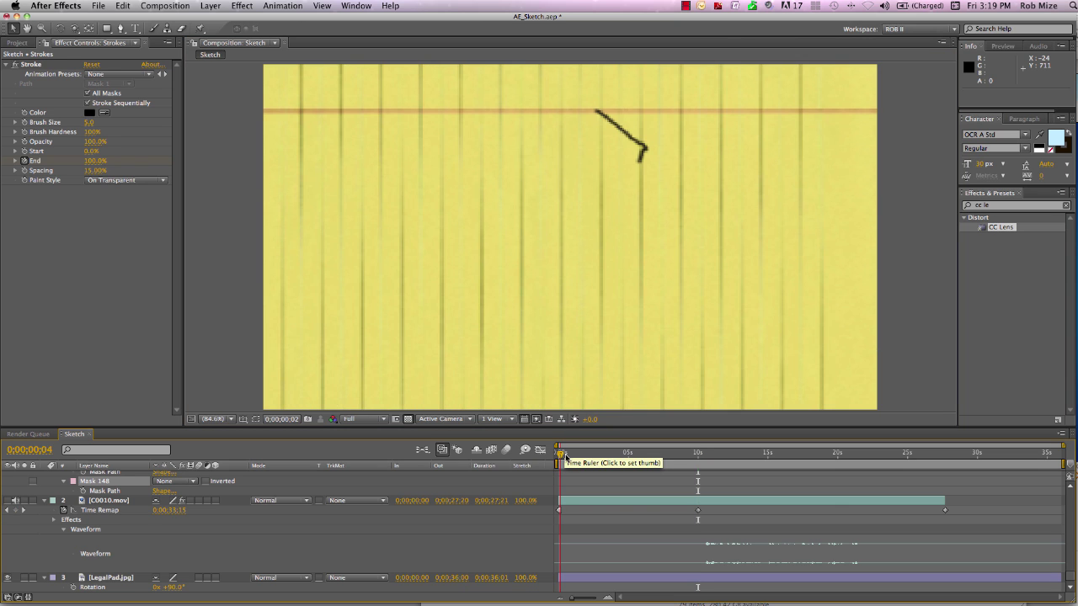
pyautogui.click(575, 455)
pyautogui.moveTo(579, 460); pyautogui.dragTo(696, 456)
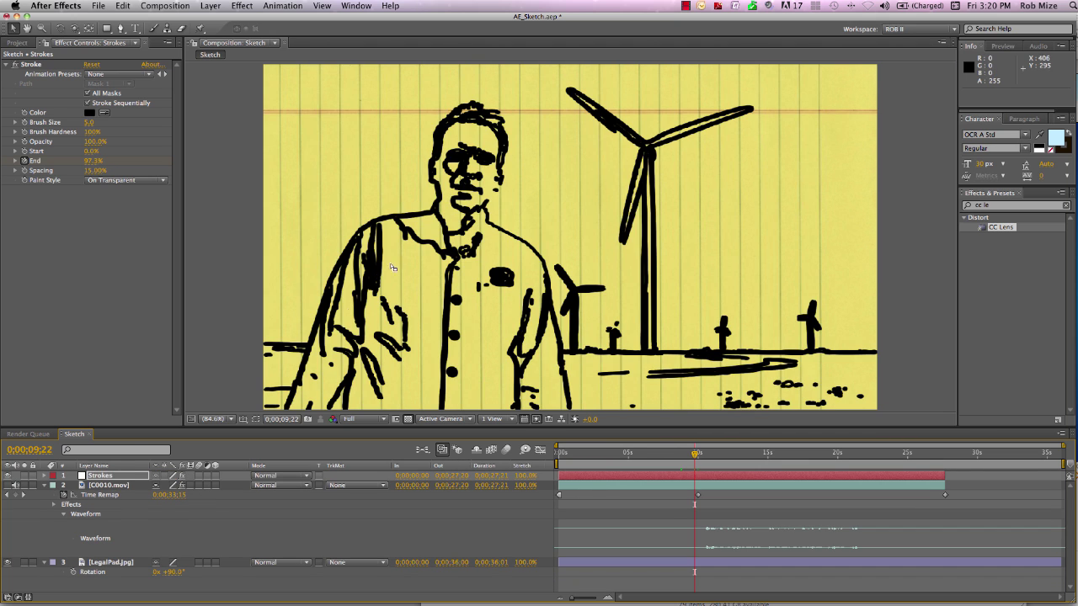
# Show the C0010.mov layer, set its track matte to Alpha Matte "Strokes", and scrub from the start to 10 seconds
pyautogui.click(98, 487)
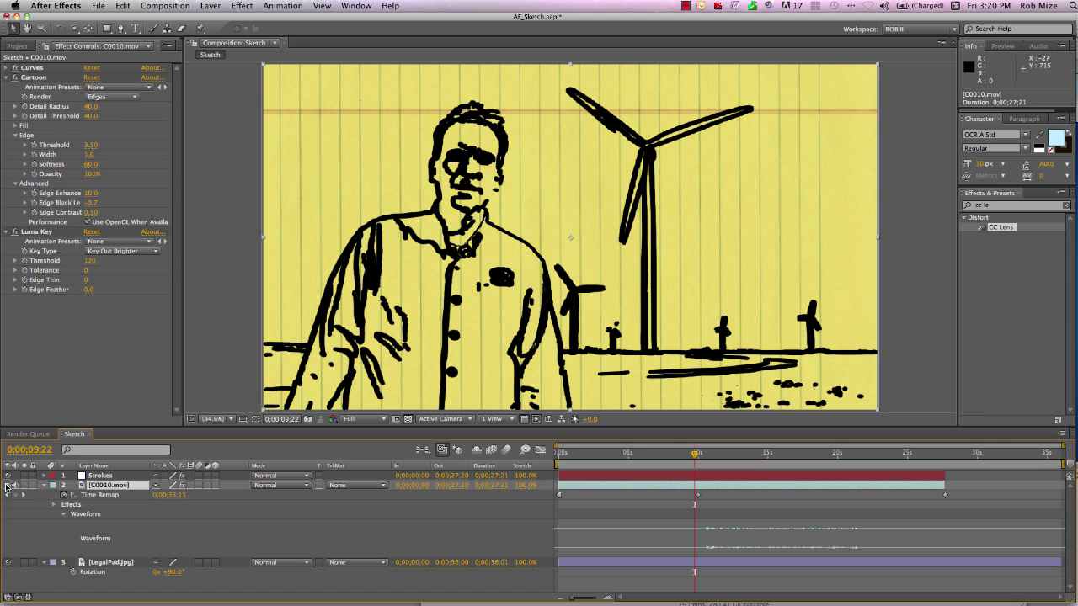
pyautogui.click(382, 486)
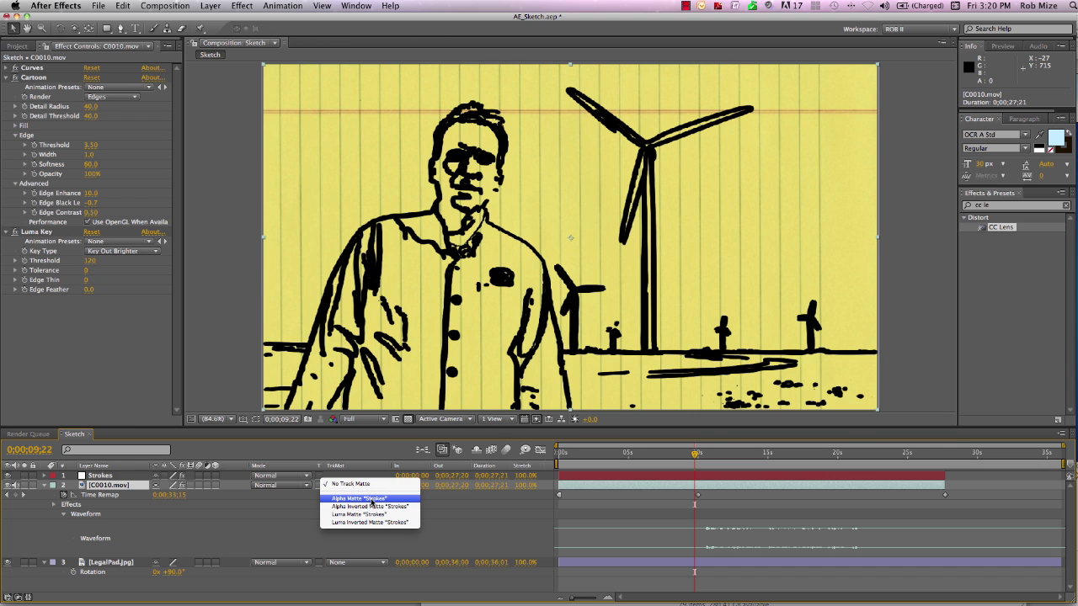
pyautogui.click(372, 501)
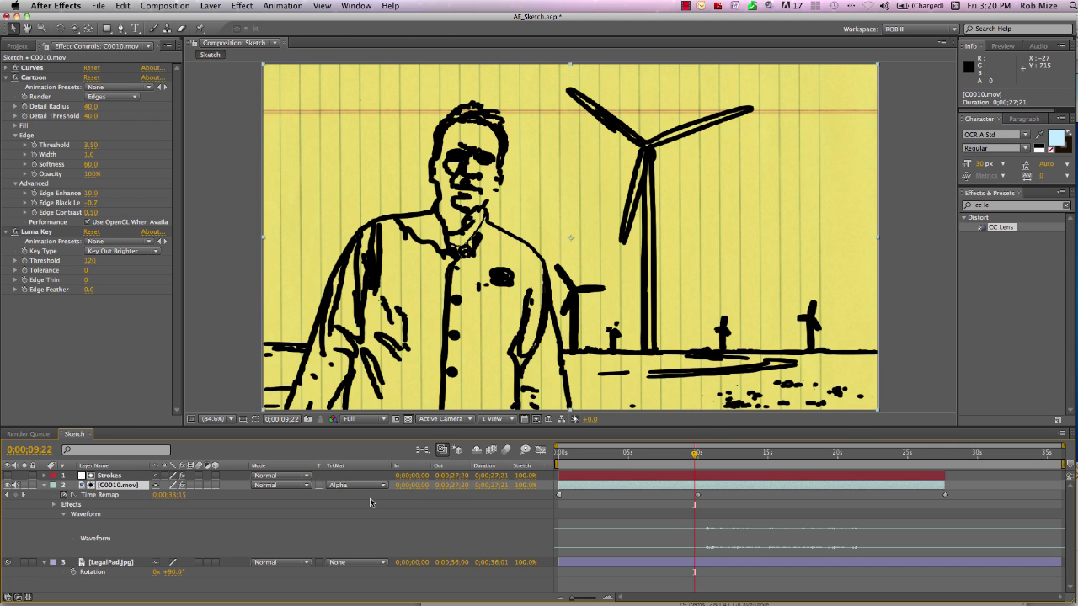
pyautogui.click(559, 457)
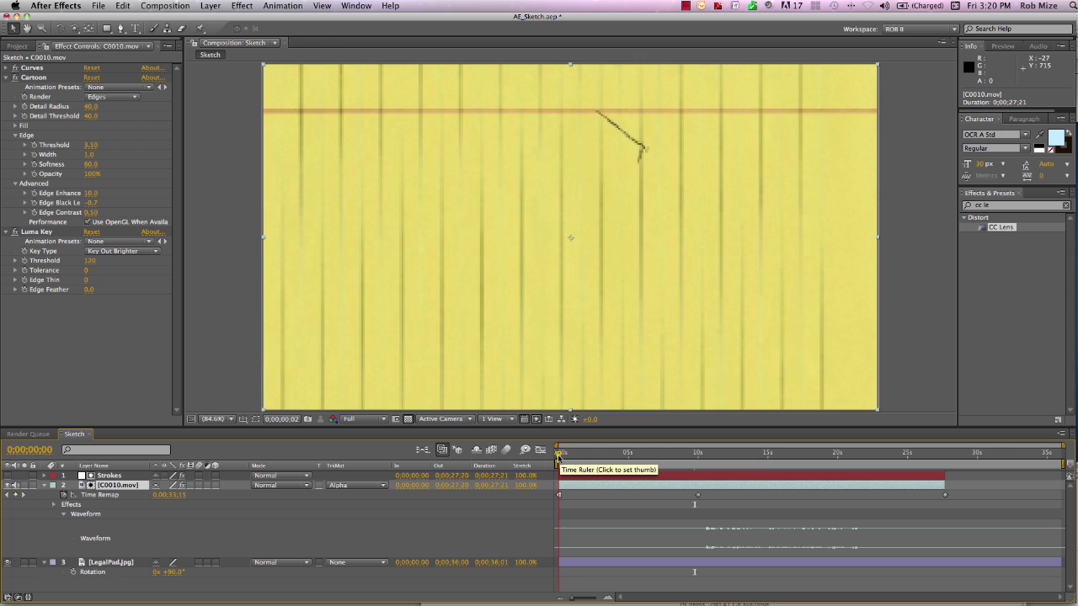
pyautogui.moveTo(559, 458); pyautogui.dragTo(699, 458)
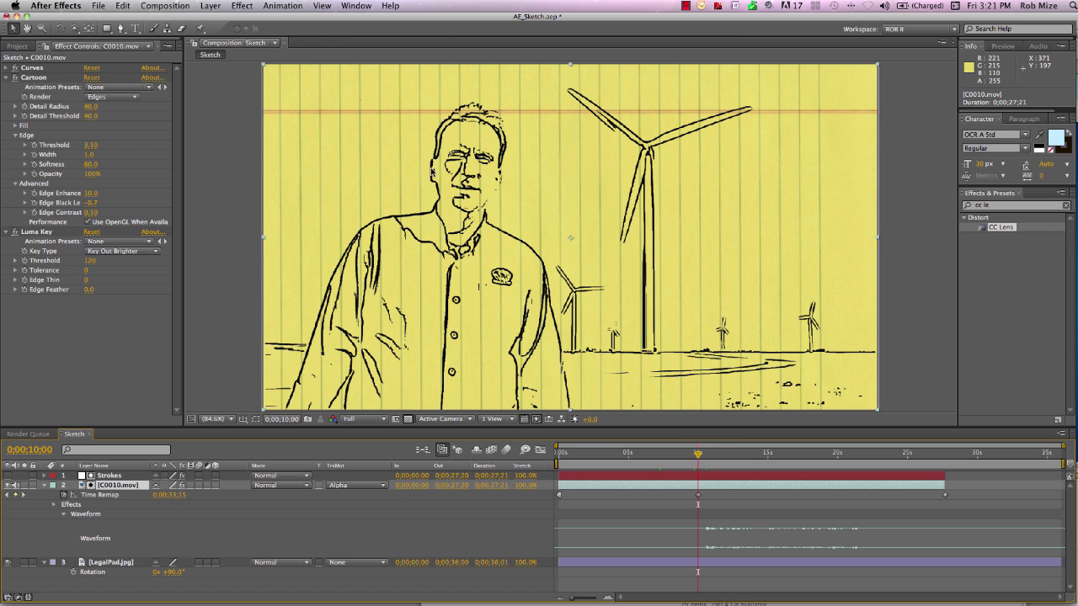
# Add a Drop Shadow effect to the C0010.mov layer and change its shadow color to dark gray
pyautogui.rightClick(56, 331)
pyautogui.moveTo(57, 330)
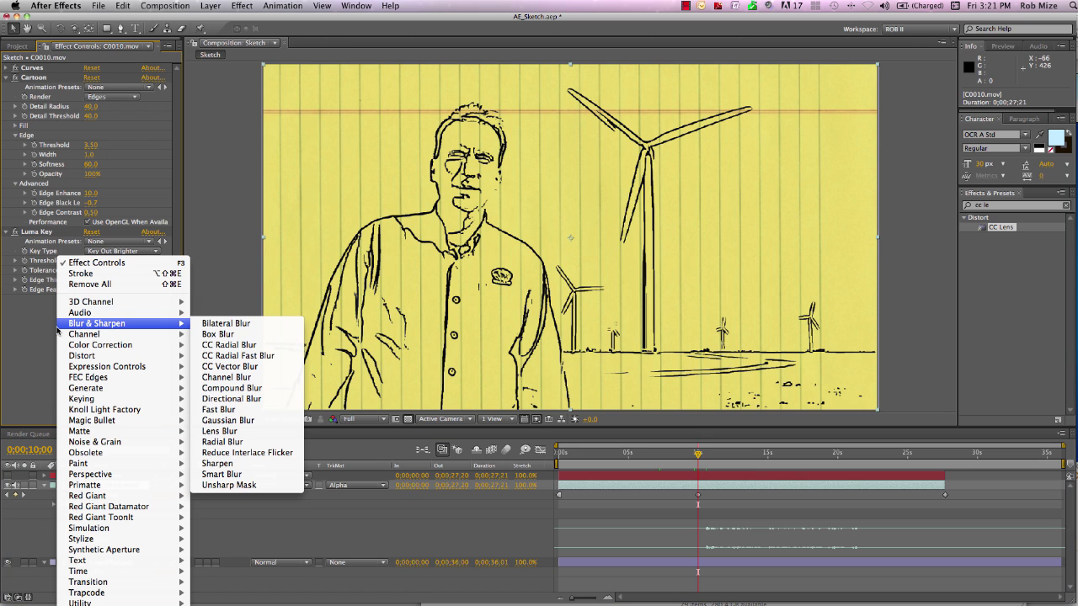
pyautogui.moveTo(101, 476)
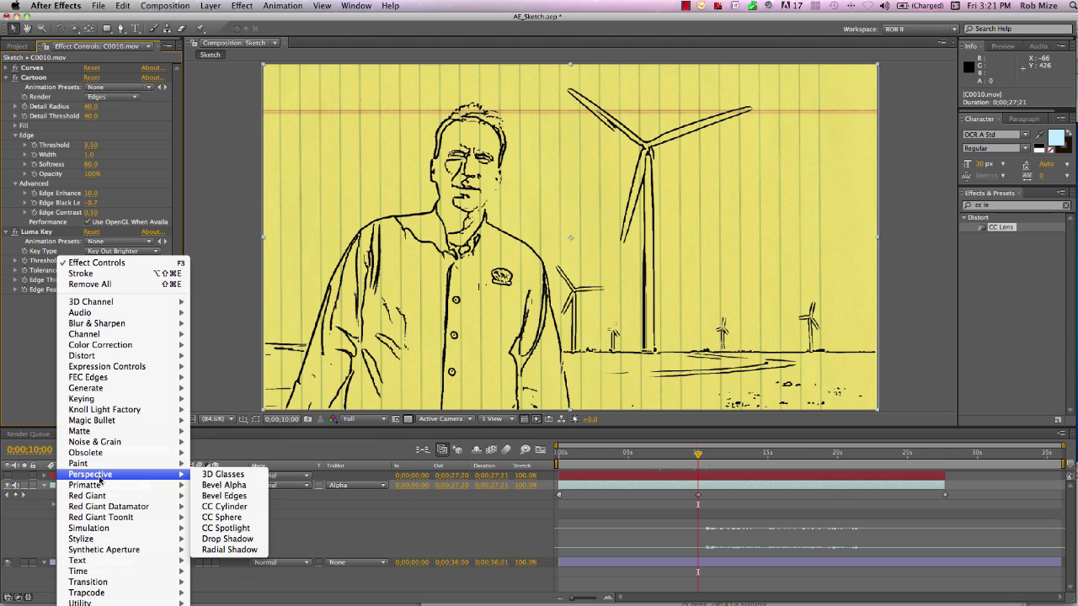
pyautogui.click(218, 539)
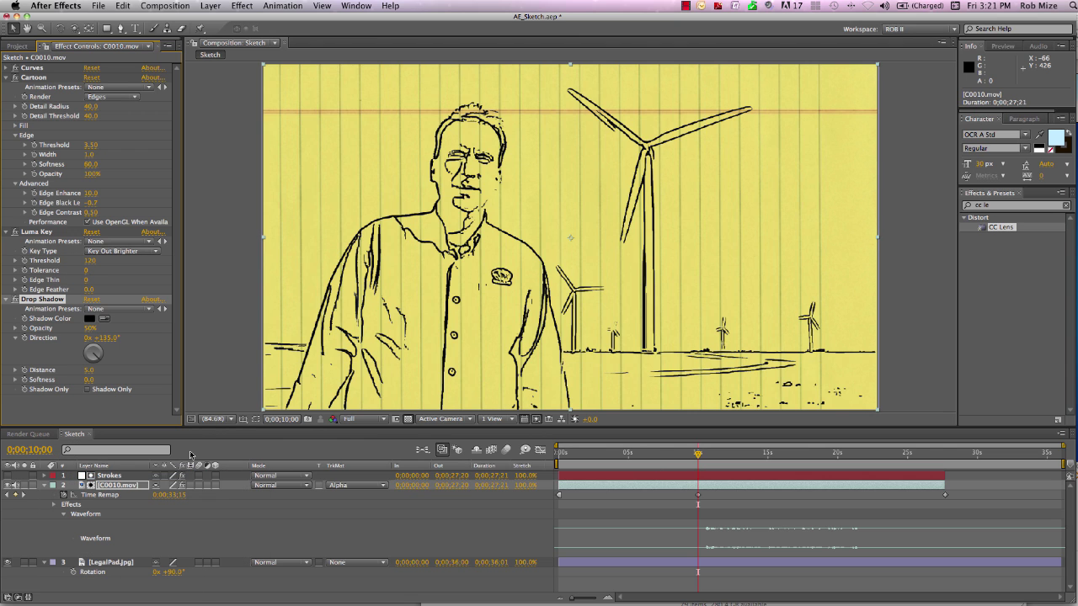
pyautogui.click(91, 320)
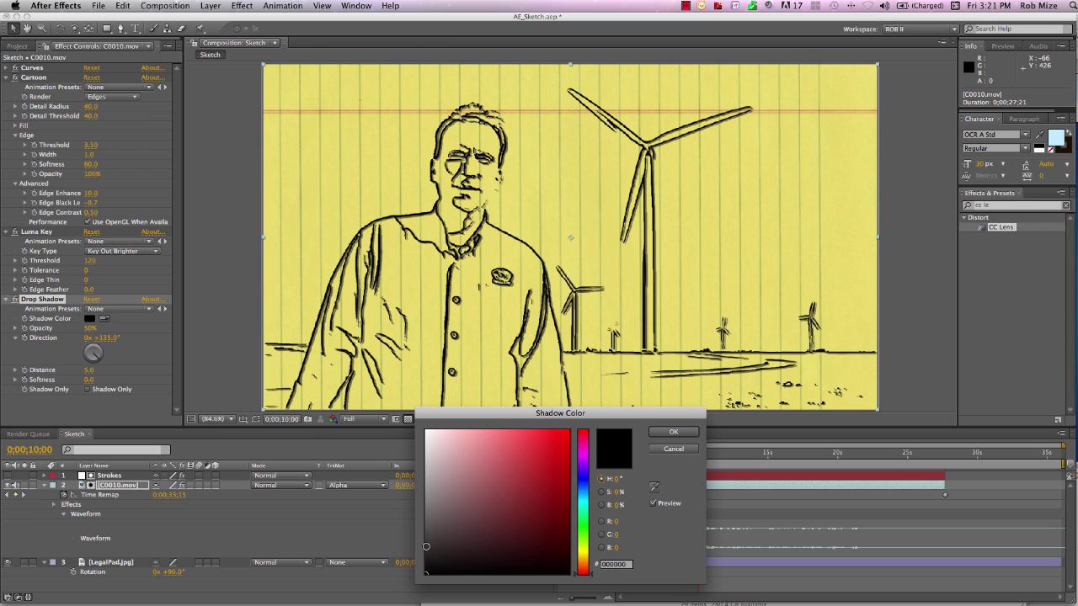
pyautogui.moveTo(426, 547); pyautogui.dragTo(424, 528)
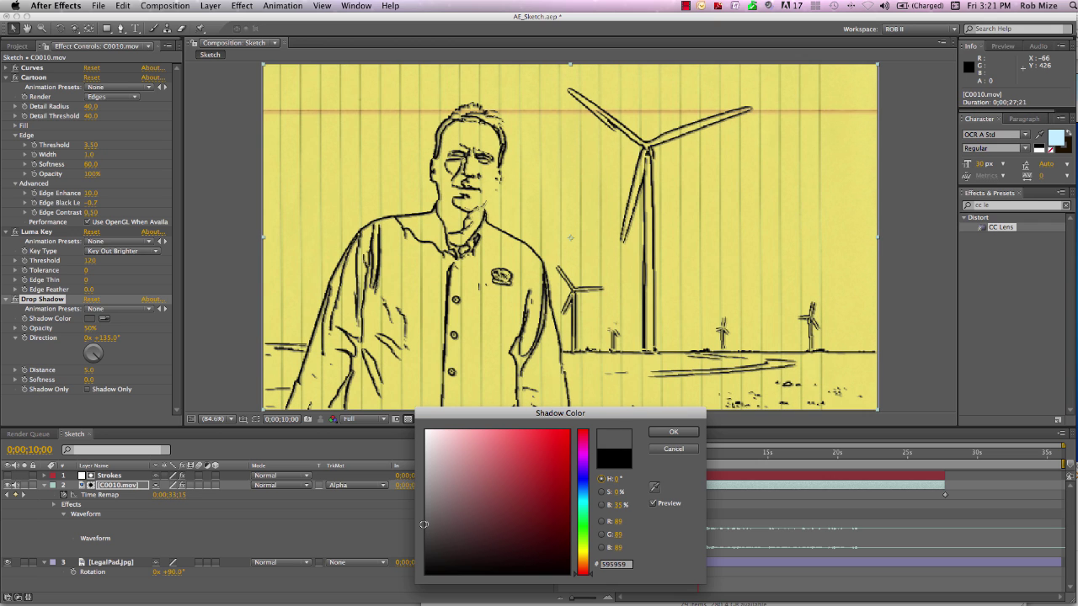
pyautogui.moveTo(424, 525); pyautogui.dragTo(424, 523)
pyautogui.click(694, 430)
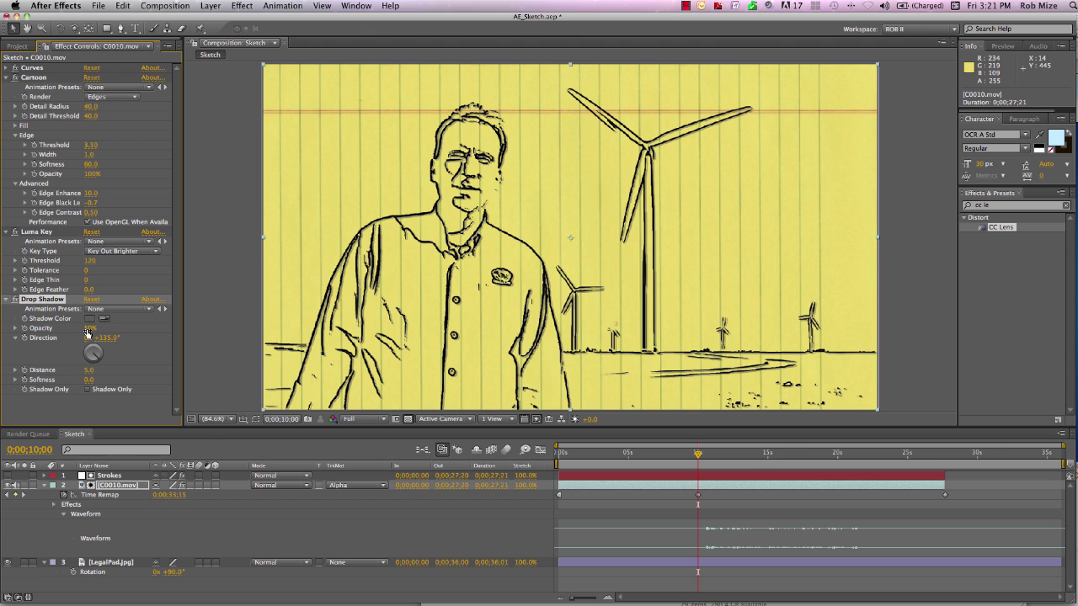
# Set the Drop Shadow's opacity to 100%, distance to 0 and softness to 4.0, and enable Shadow Only
pyautogui.moveTo(164, 333); pyautogui.dragTo(177, 333)
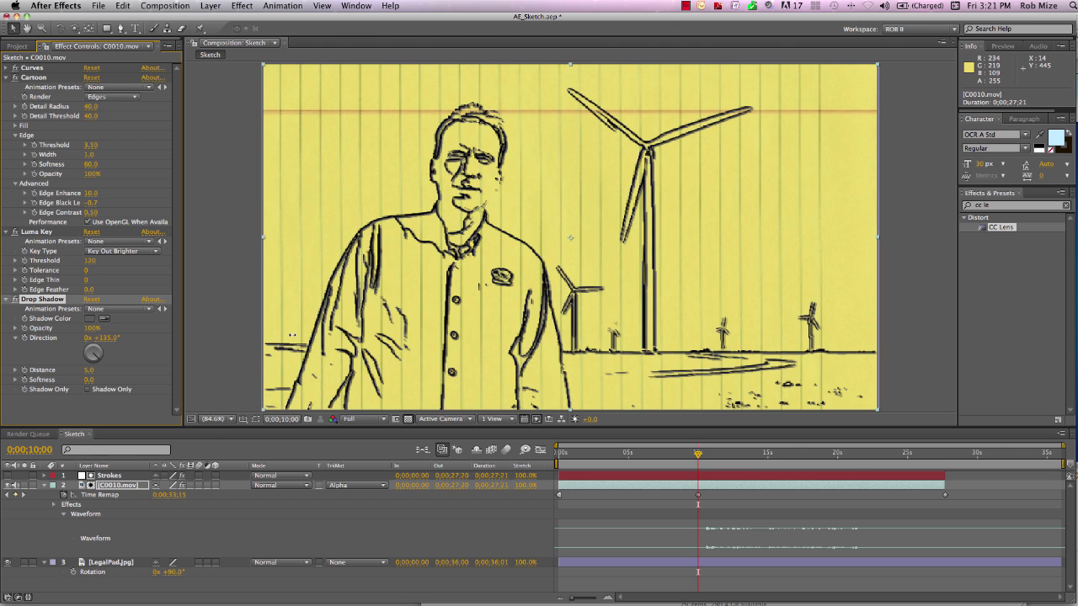
pyautogui.click(88, 371)
pyautogui.write('0')
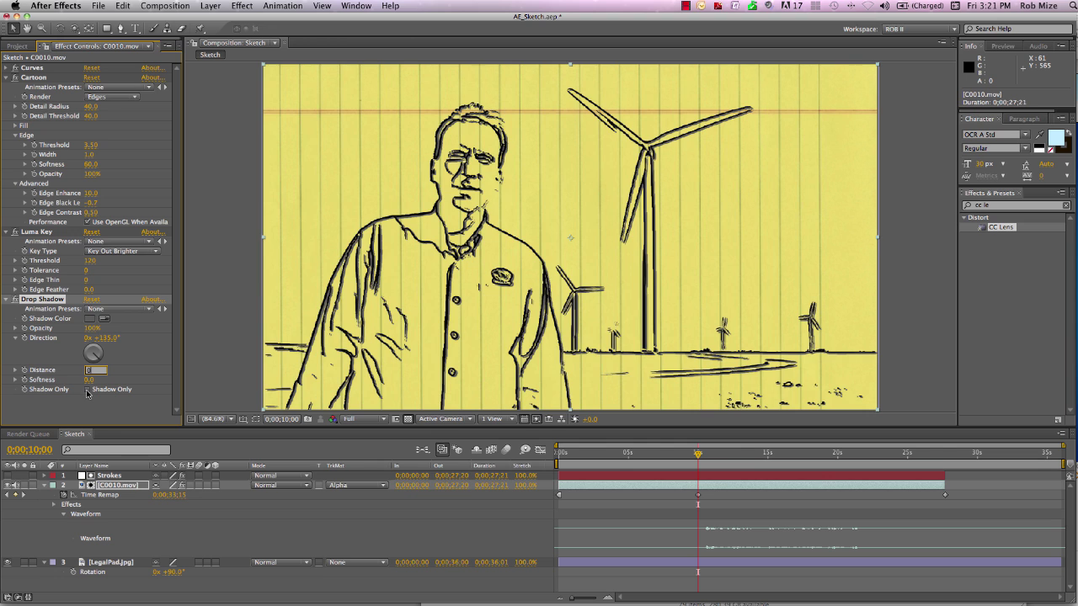
pyautogui.click(87, 392)
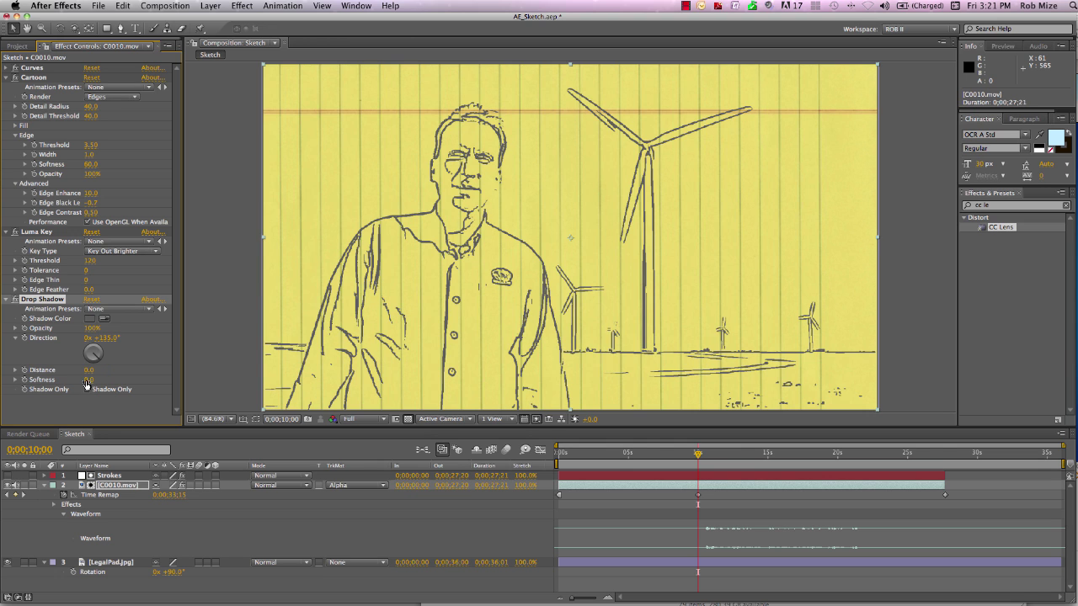
pyautogui.click(89, 380)
# End the composition's work area at 10 seconds and run a RAM preview of the pencil drawing
pyautogui.click(697, 454)
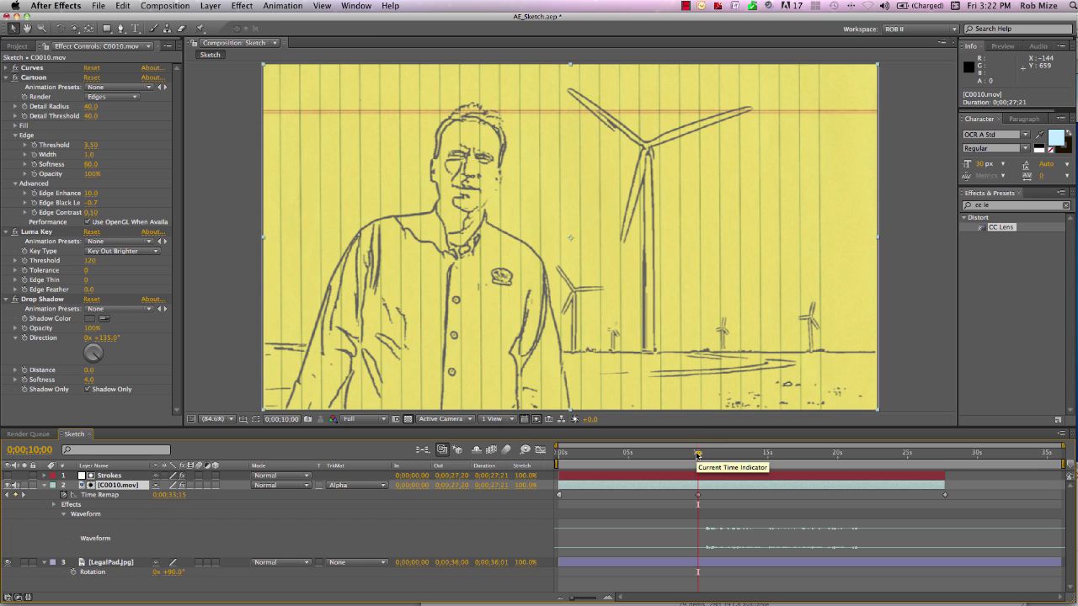
pyautogui.press('n')
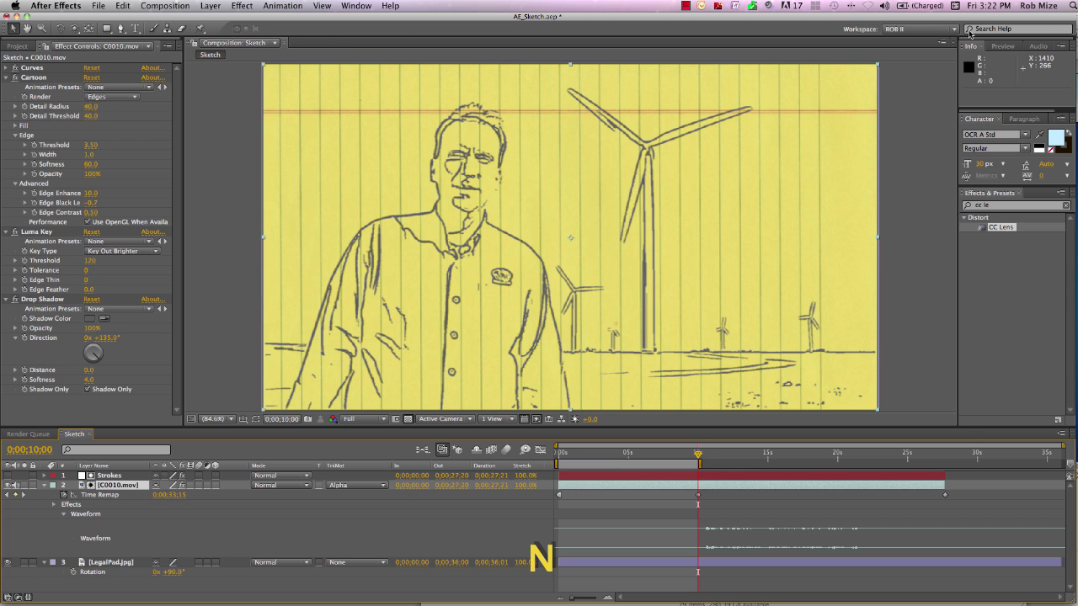
pyautogui.press('KP_0')
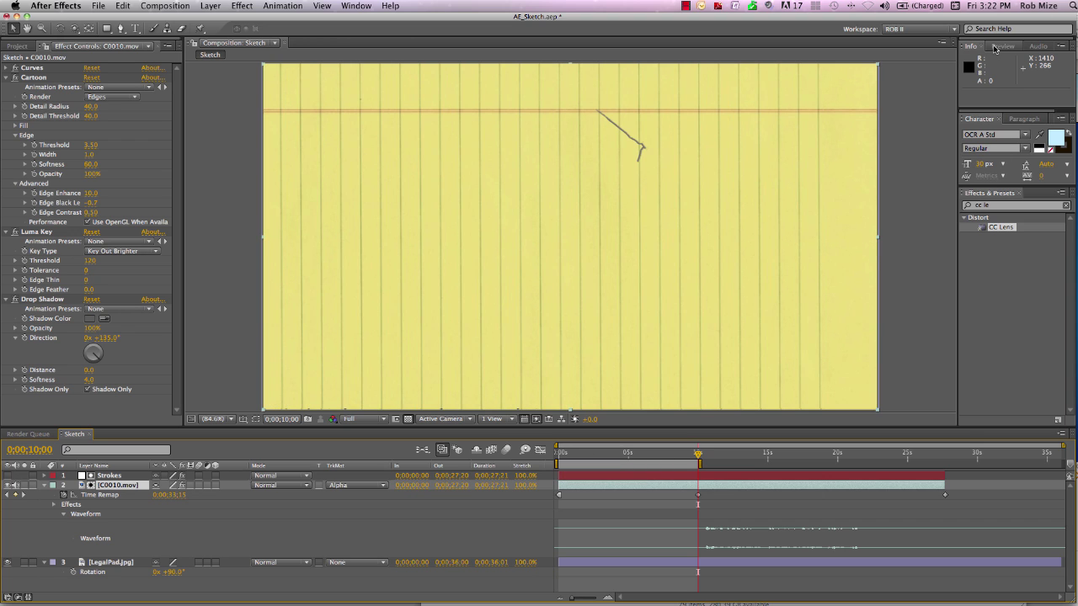
pyautogui.click(994, 49)
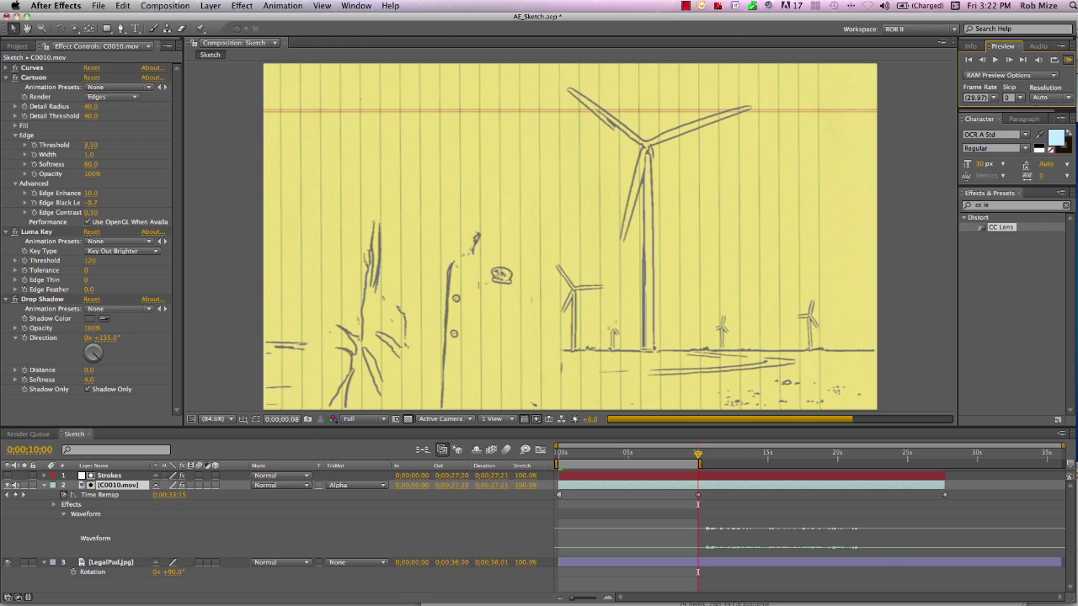
pyautogui.rightClick(801, 560)
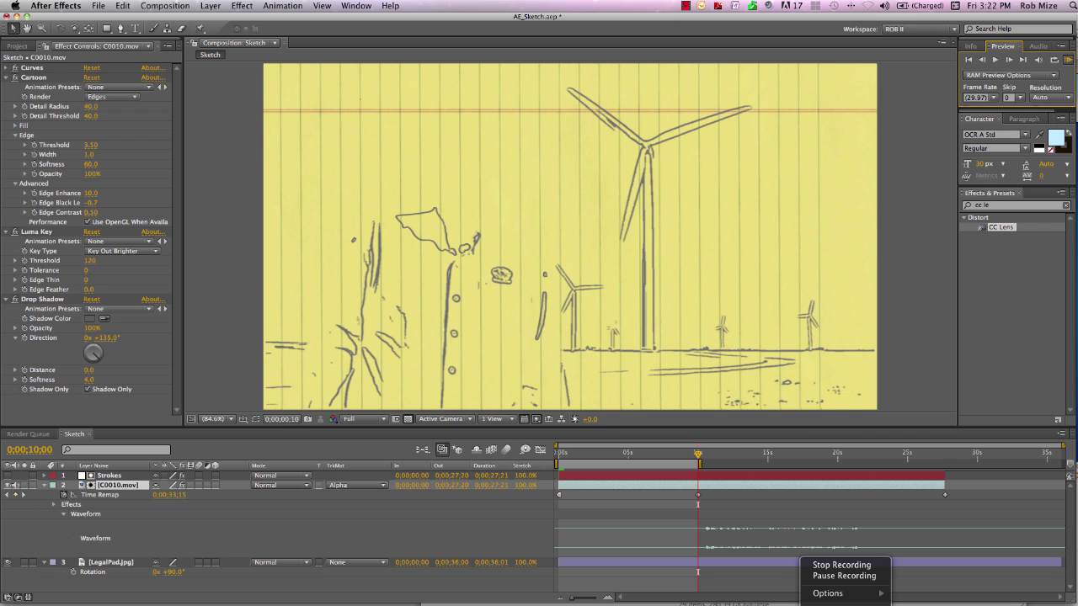
pyautogui.click(830, 576)
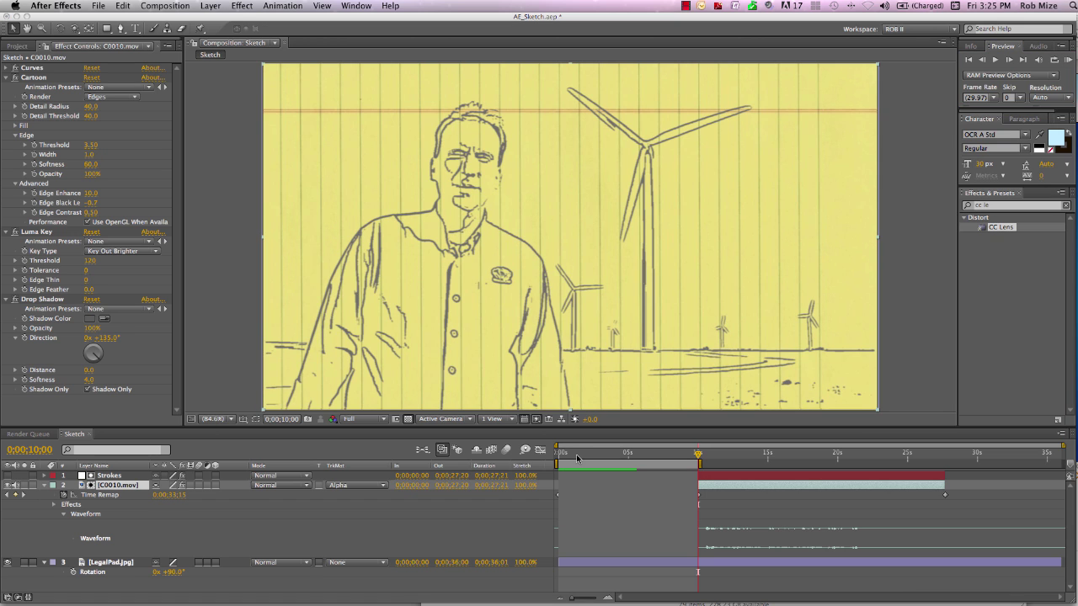
# Undo the last layer trim and duplicate C0010.mov above Strokes, with the copy's in point trimmed to 0;00;10;00
pyautogui.press('super+z')
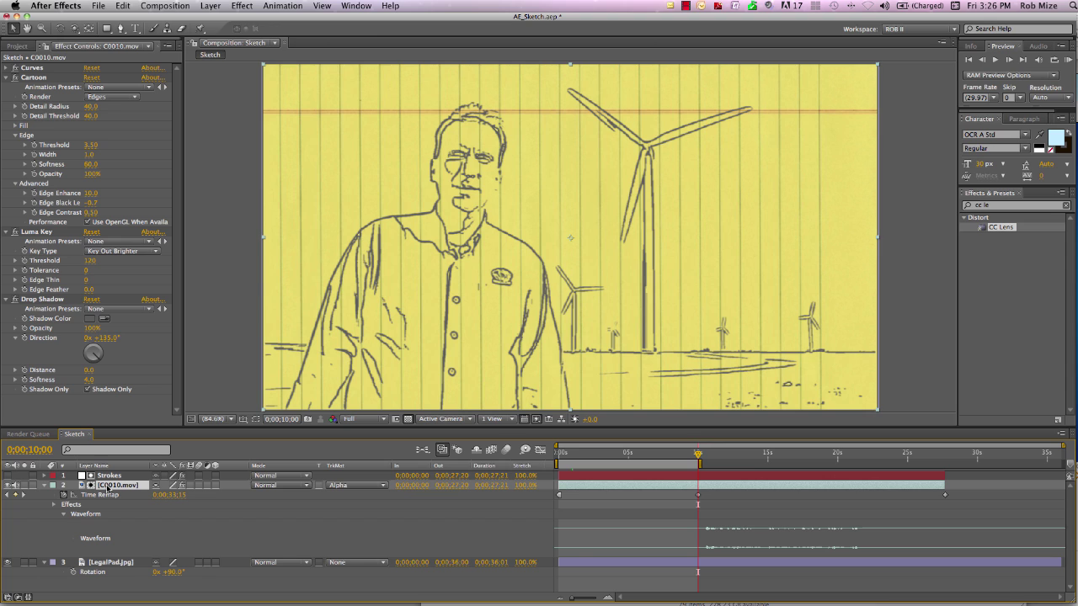
pyautogui.press('super+d')
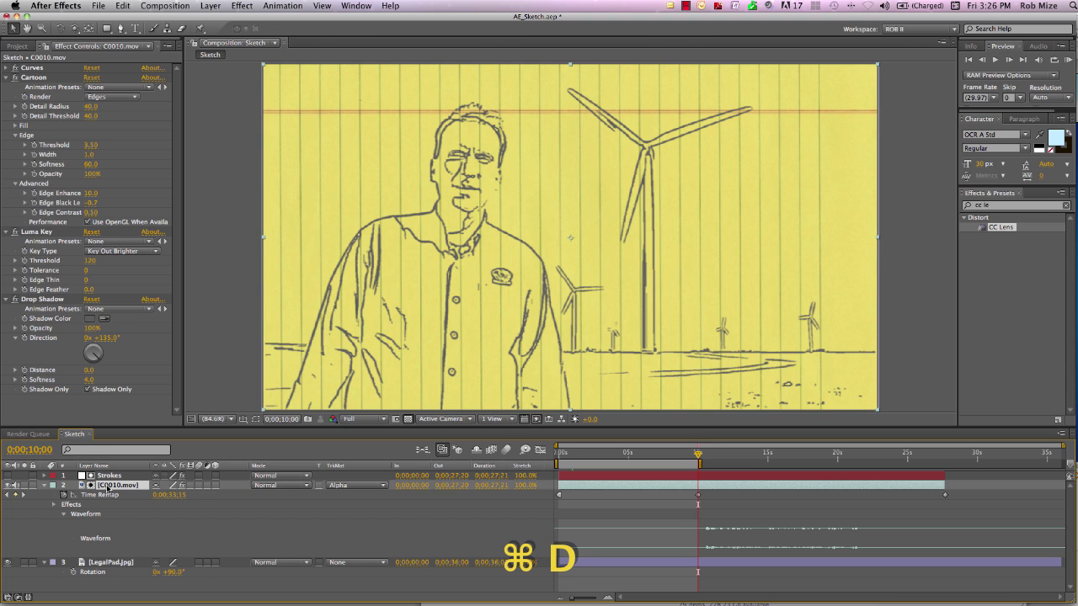
pyautogui.click(699, 497)
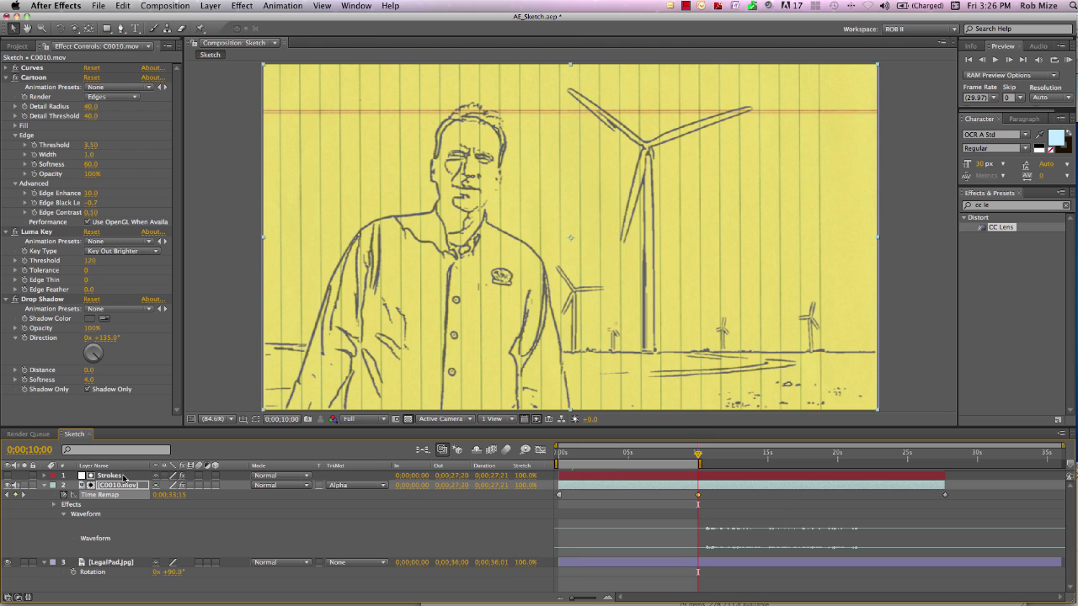
pyautogui.click(113, 488)
pyautogui.press('super+d')
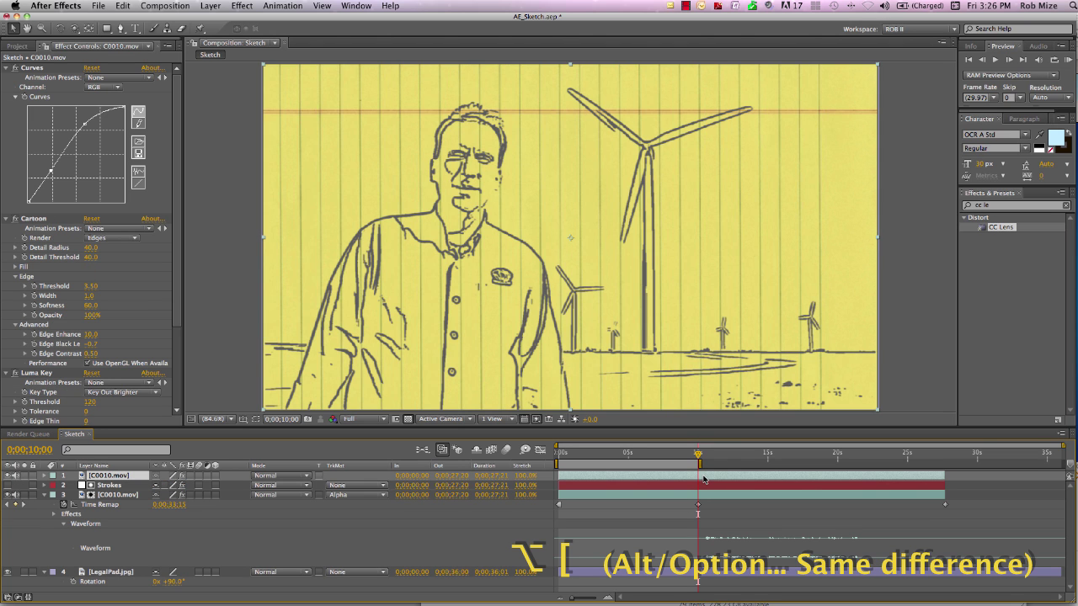
pyautogui.hotkey('alt', '[')
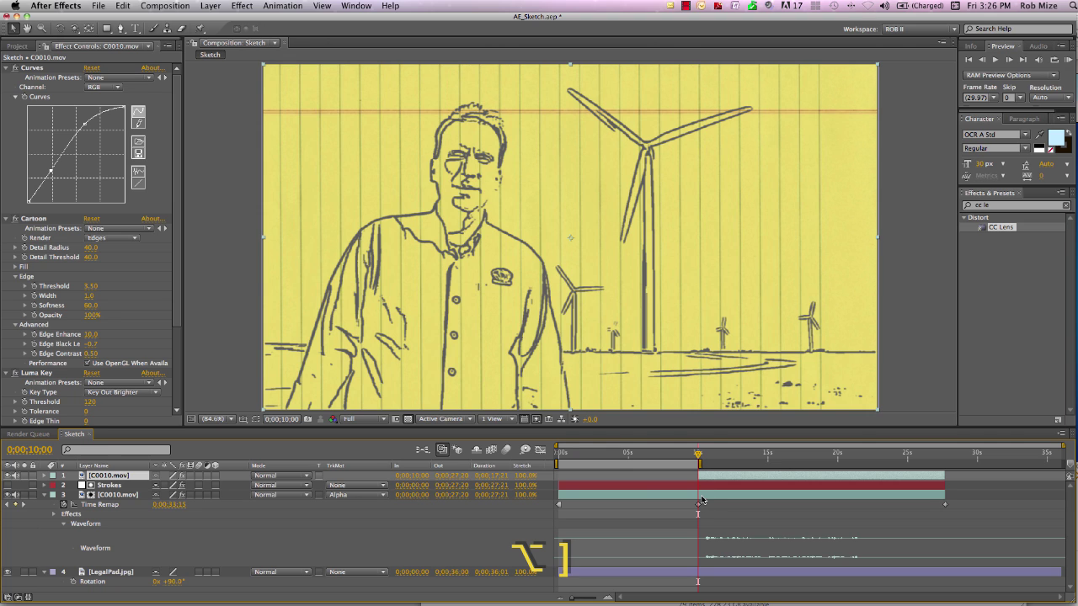
# Trim the original matted C0010.mov layer's out point to 0;00;09;29 and step across the cut to compare frames
pyautogui.click(702, 498)
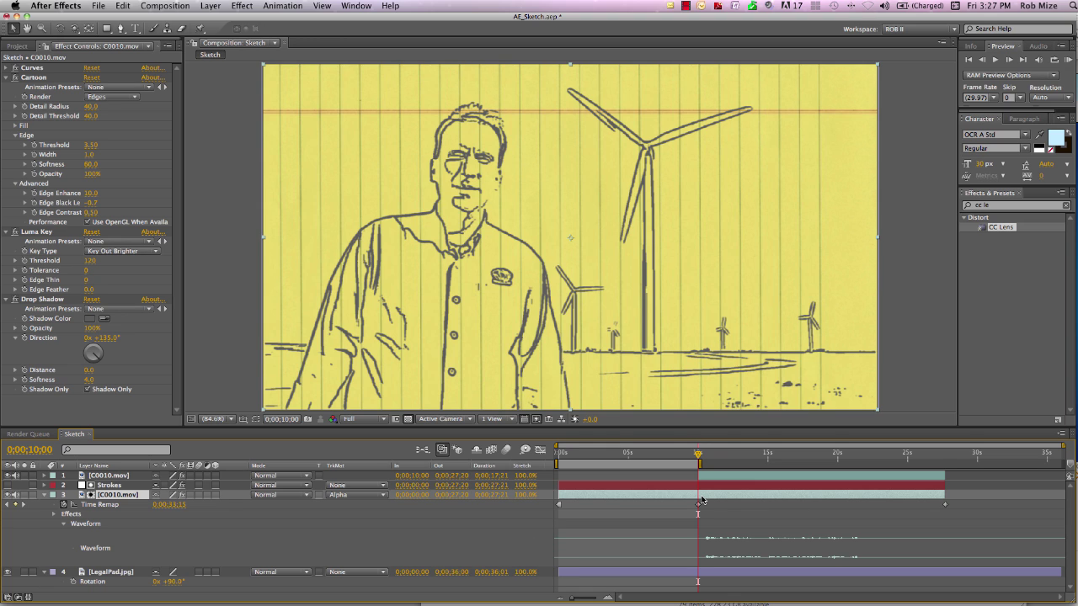
pyautogui.press('pageup')
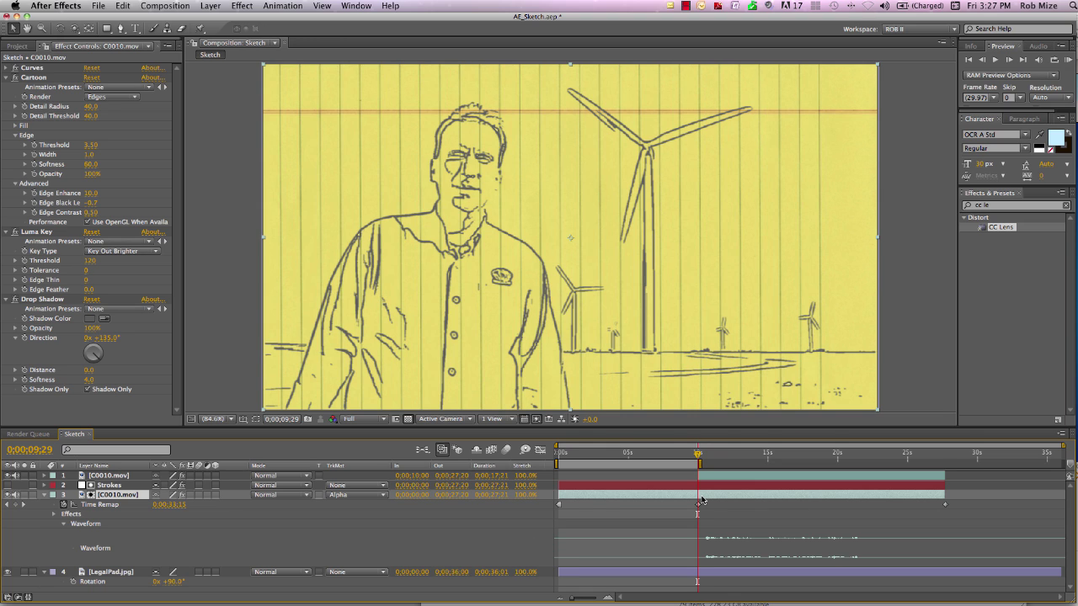
pyautogui.hotkey('alt', ']')
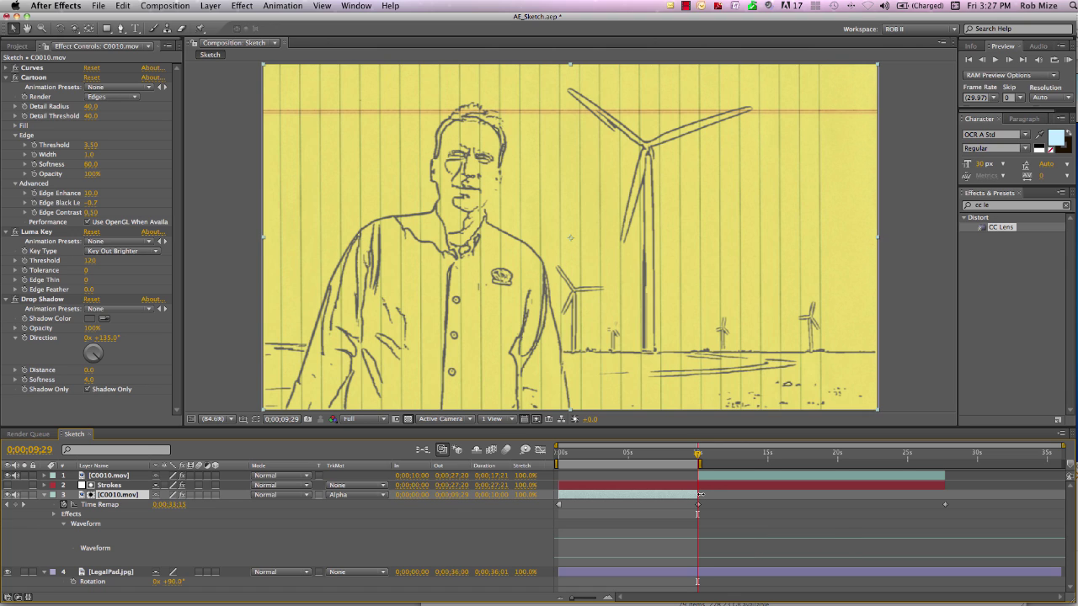
pyautogui.press('pagedown')
pyautogui.press('pageup')
pyautogui.press('pagedown')
# Try the trimmed C0010.mov copy just above LegalPad.jpg with No Track Matte, and return it to the top of the layer stack
pyautogui.click(105, 476)
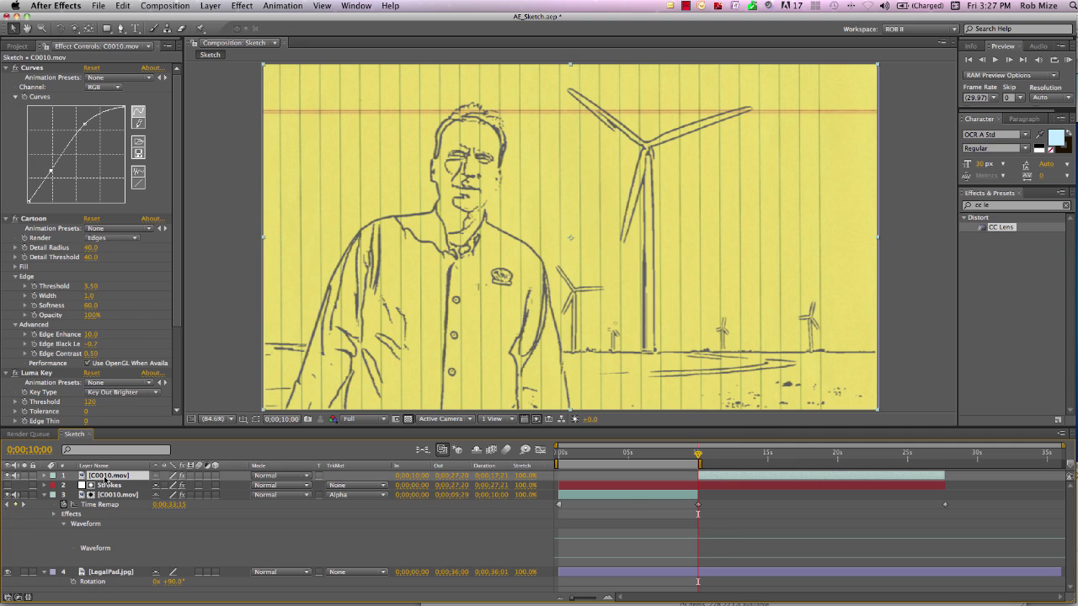
pyautogui.moveTo(104, 477); pyautogui.dragTo(106, 564)
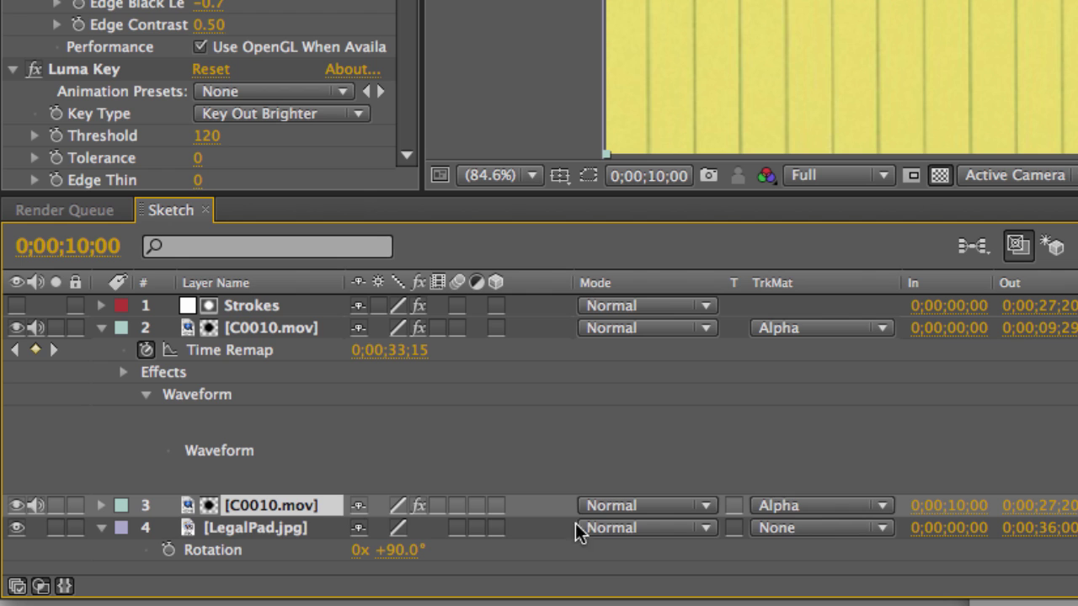
pyautogui.click(881, 506)
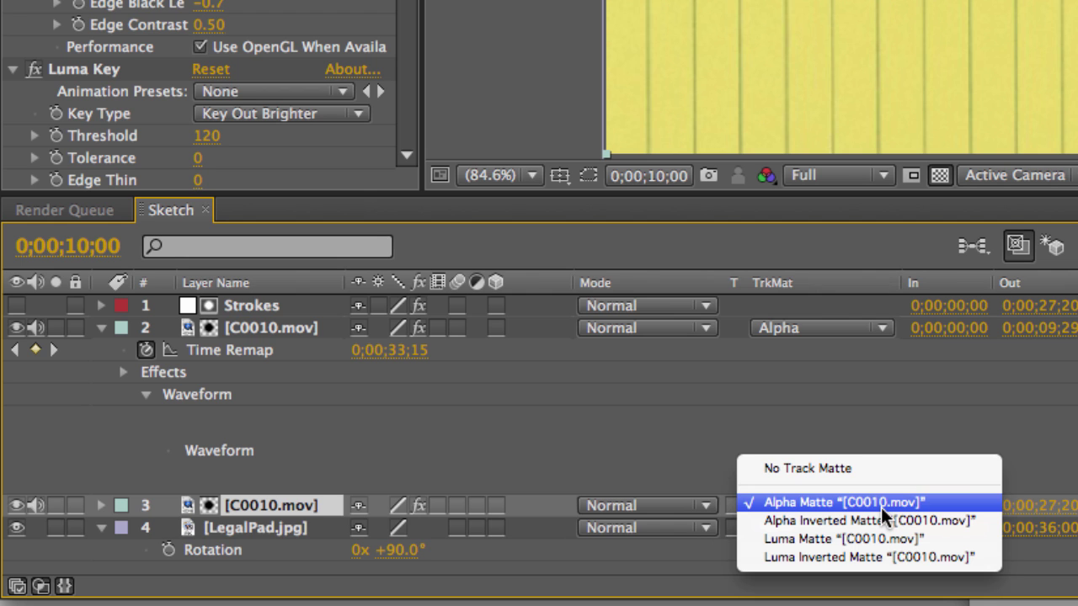
pyautogui.click(854, 469)
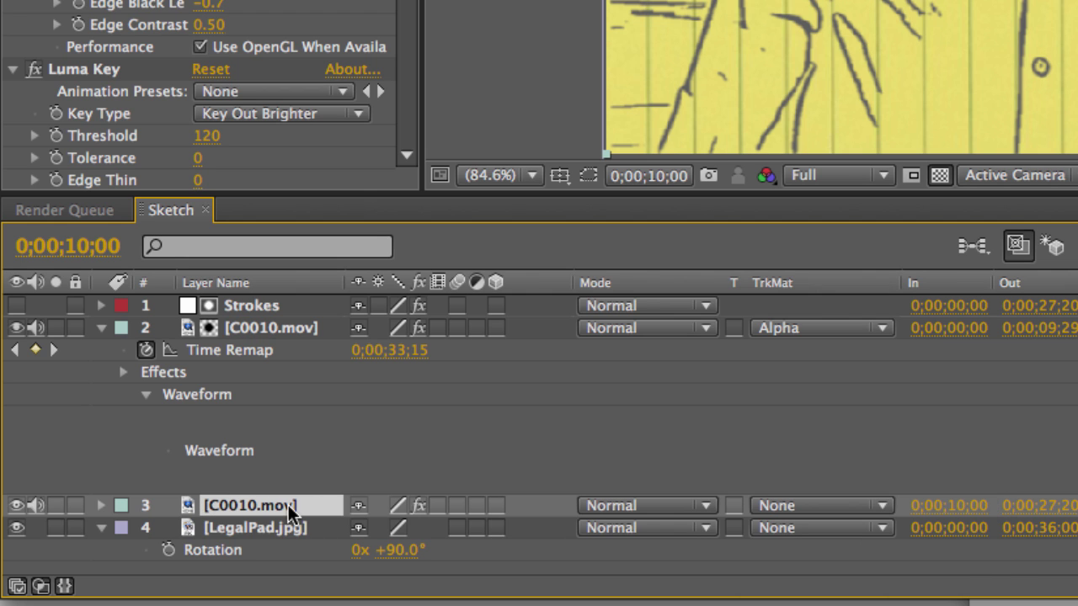
pyautogui.moveTo(288, 504)
pyautogui.mouseDown()
pyautogui.moveTo(308, 284)
pyautogui.moveTo(302, 305)
pyautogui.mouseUp()
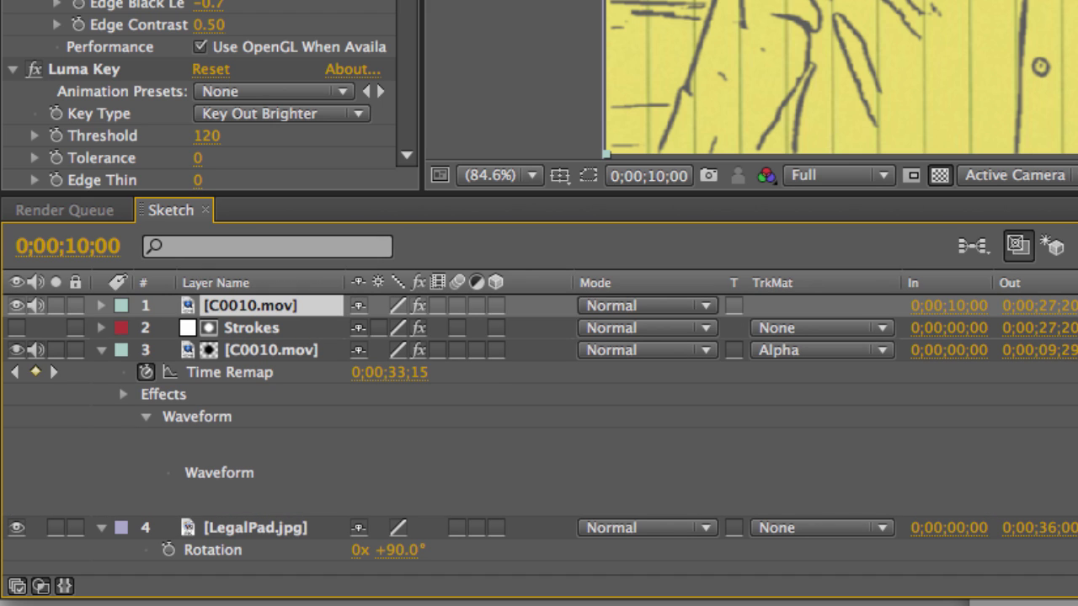
# Trim the Strokes layer's out point to 0;00;09;29 to match the matted C0010.mov layer
pyautogui.click(271, 350)
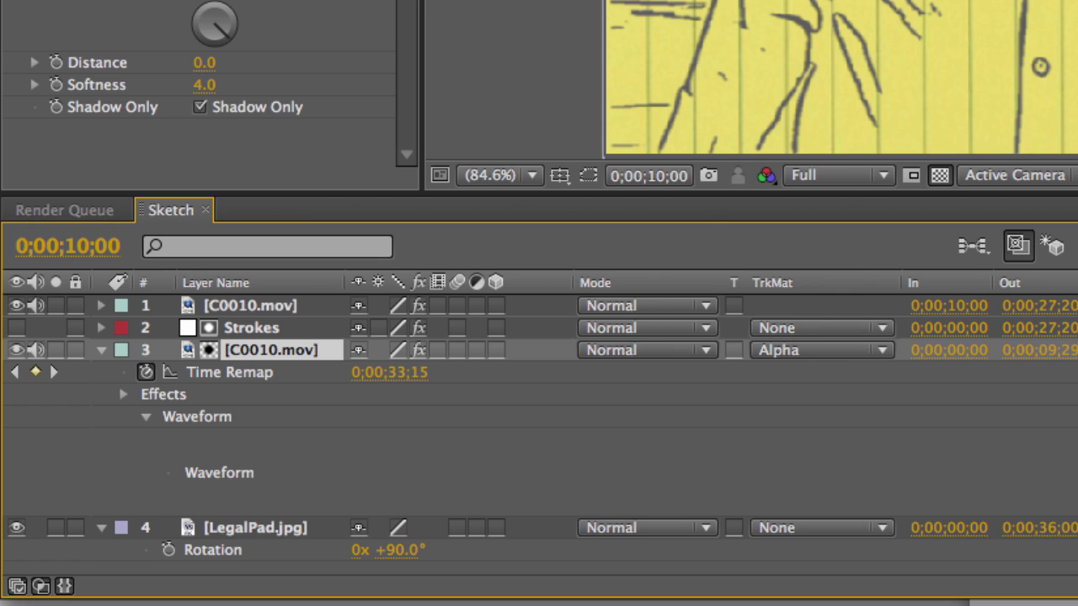
pyautogui.press('pageup')
pyautogui.click(251, 327)
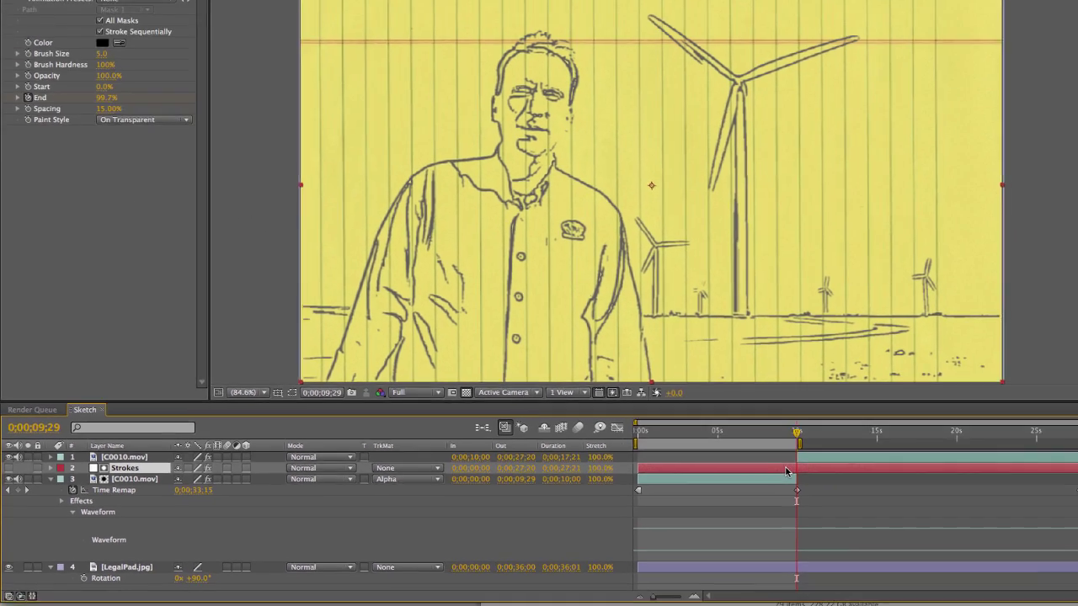
pyautogui.hotkey('alt', ']')
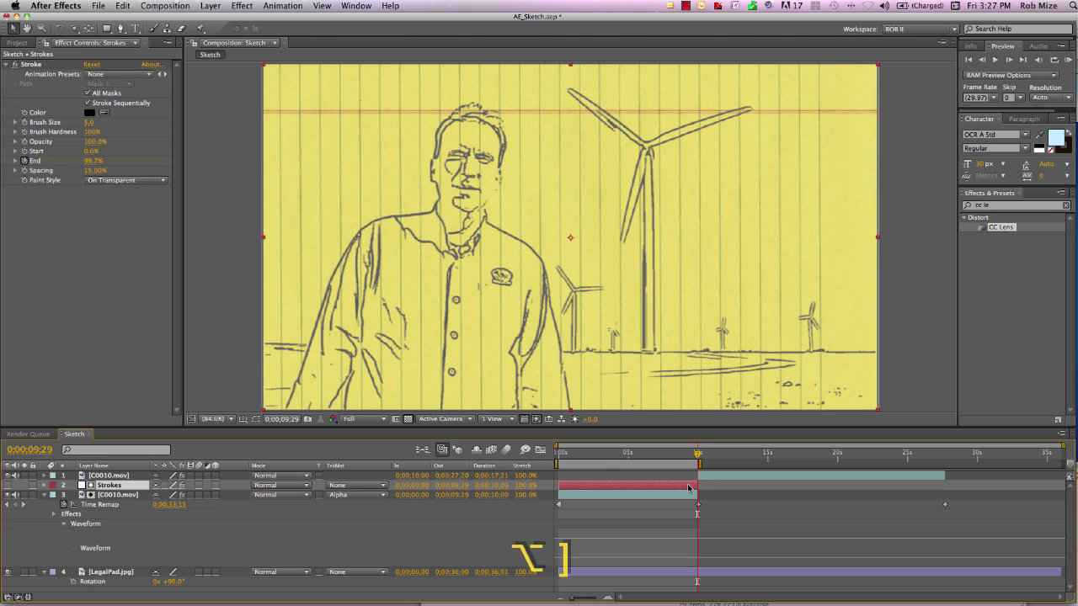
pyautogui.moveTo(699, 455); pyautogui.dragTo(704, 457)
pyautogui.press('super+z')
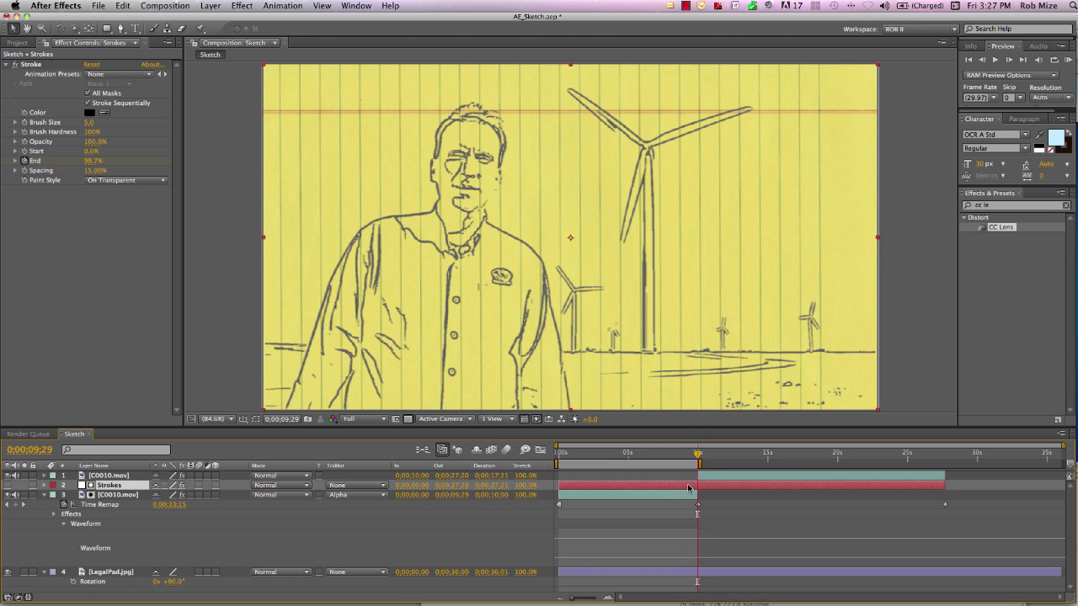
pyautogui.hotkey('alt', ']')
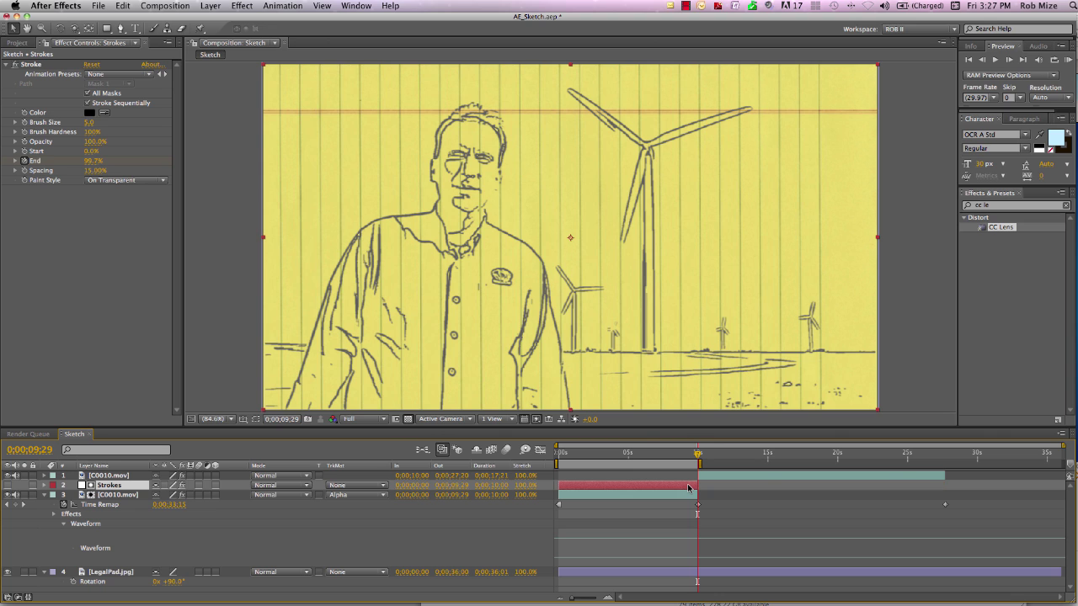
# Use the top C0010.mov layer's audio waveform to find where speech starts and add a Time Remap keyframe there at 0;00;10;18
pyautogui.moveTo(699, 455)
pyautogui.mouseDown()
pyautogui.moveTo(775, 465)
pyautogui.moveTo(697, 472)
pyautogui.mouseUp()
pyautogui.click(704, 478)
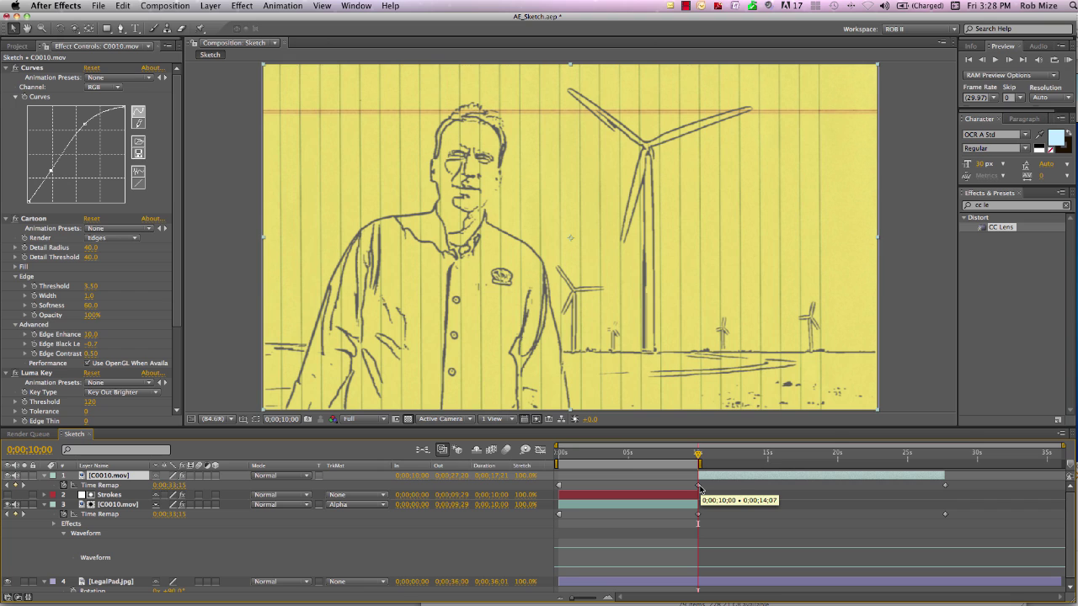
pyautogui.press('l')
pyautogui.press('l')
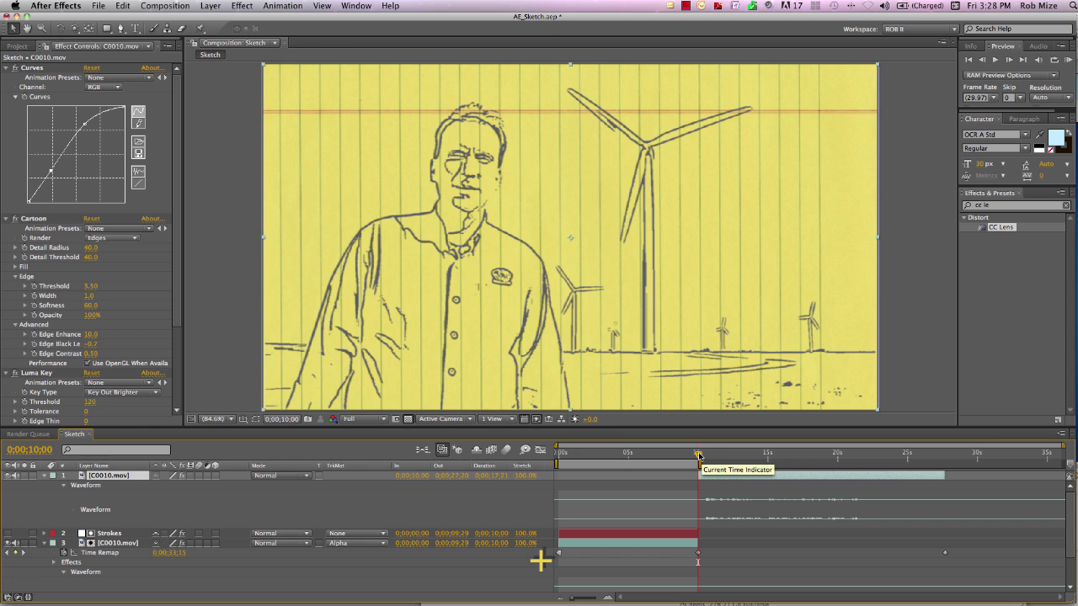
pyautogui.press('=')
pyautogui.press('=')
pyautogui.press('=')
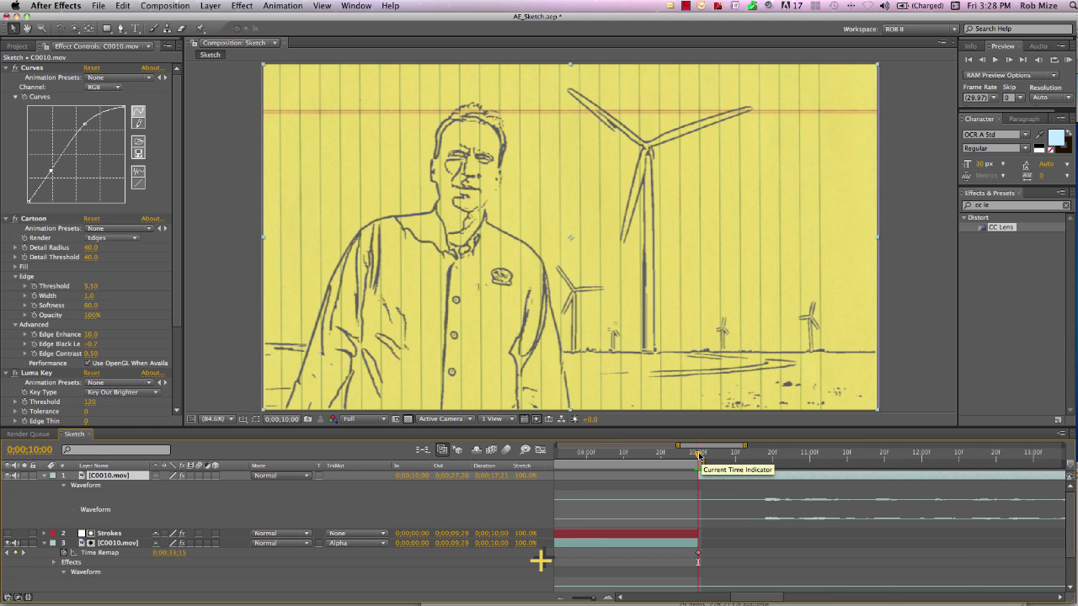
pyautogui.click(833, 459)
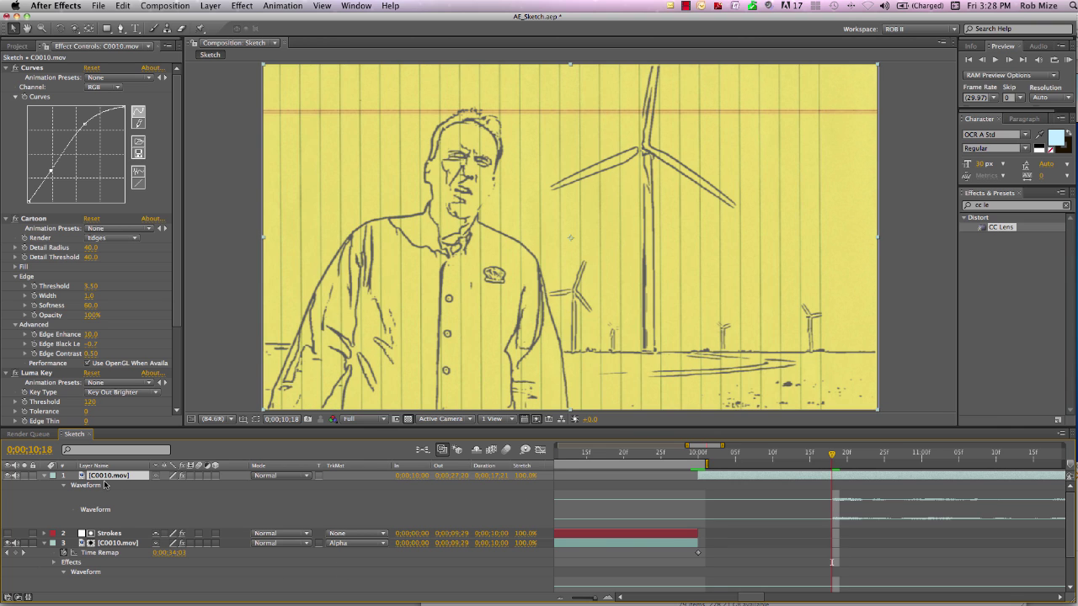
pyautogui.press('u')
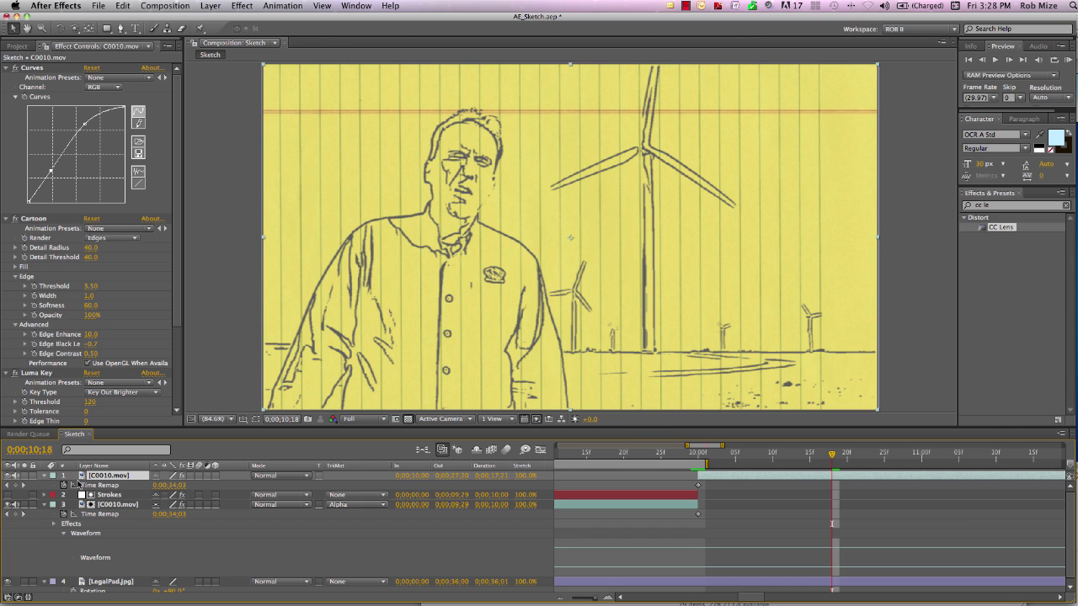
pyautogui.click(15, 486)
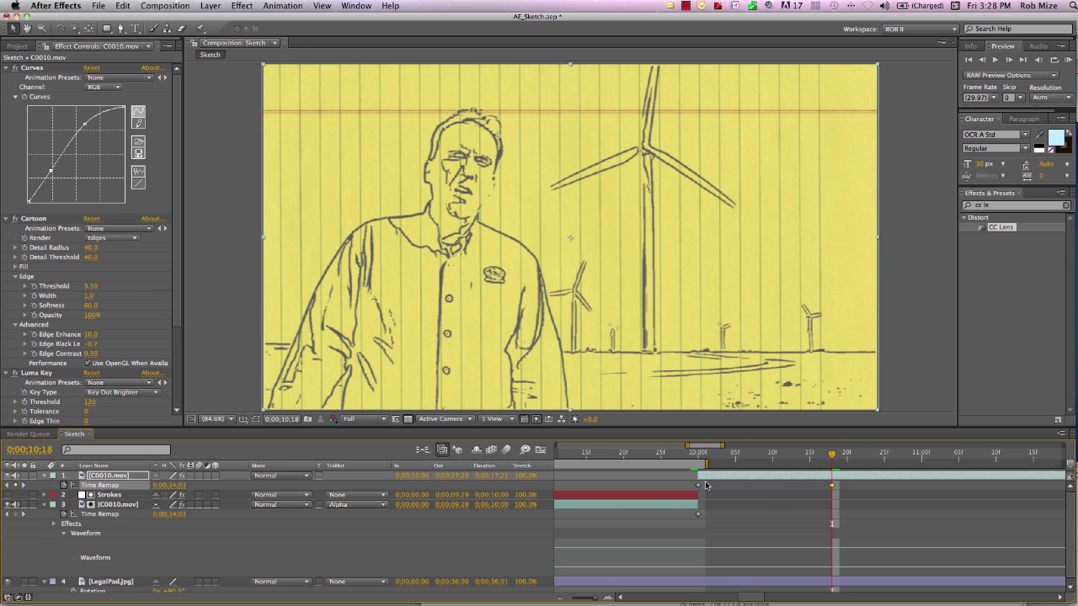
# Ease out the Time Remap keyframe at 0;00;10;00 in the Graph Editor, extending its outgoing handle to about frame 11
pyautogui.press('j')
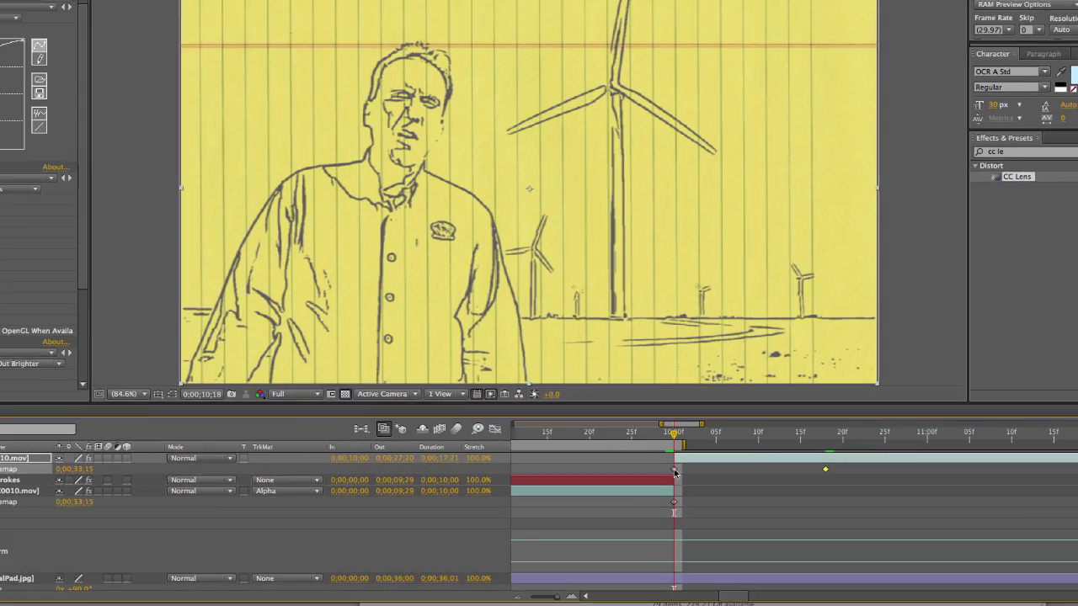
pyautogui.click(697, 486)
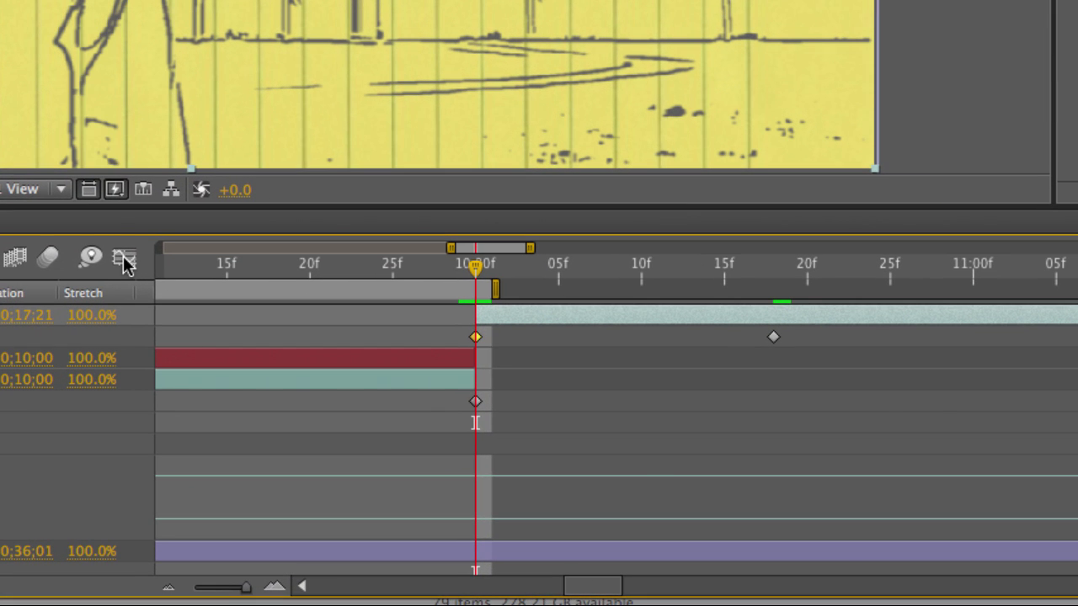
pyautogui.click(125, 259)
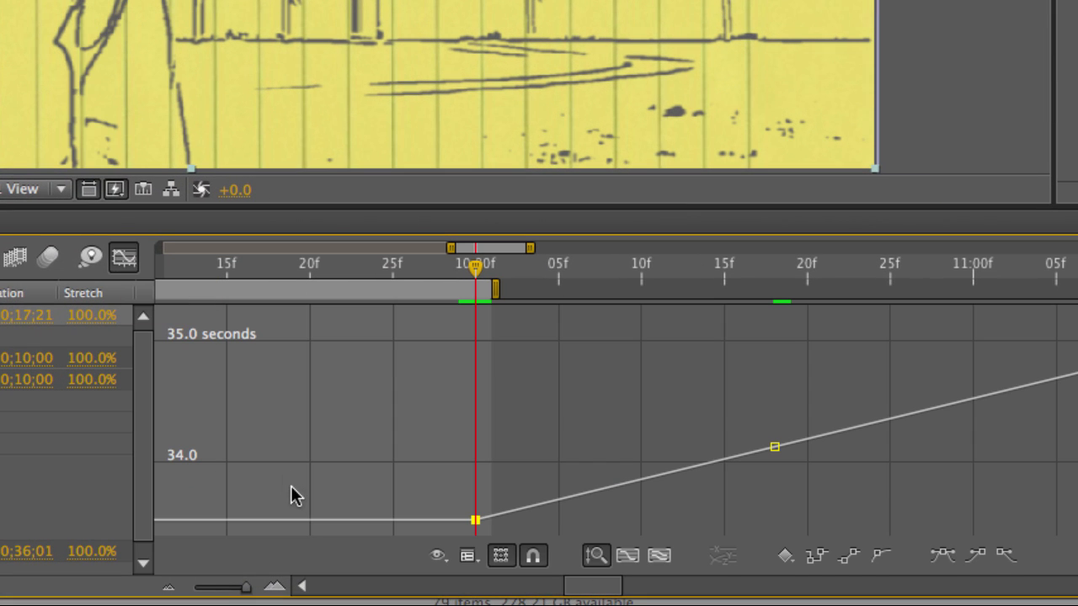
pyautogui.click(1005, 558)
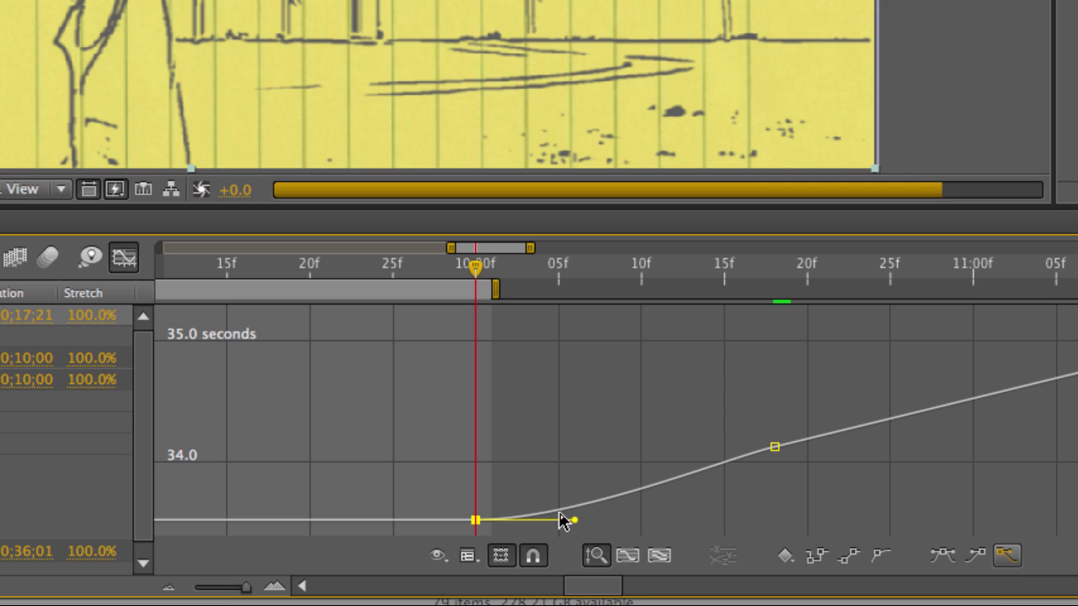
pyautogui.moveTo(574, 520); pyautogui.dragTo(657, 519)
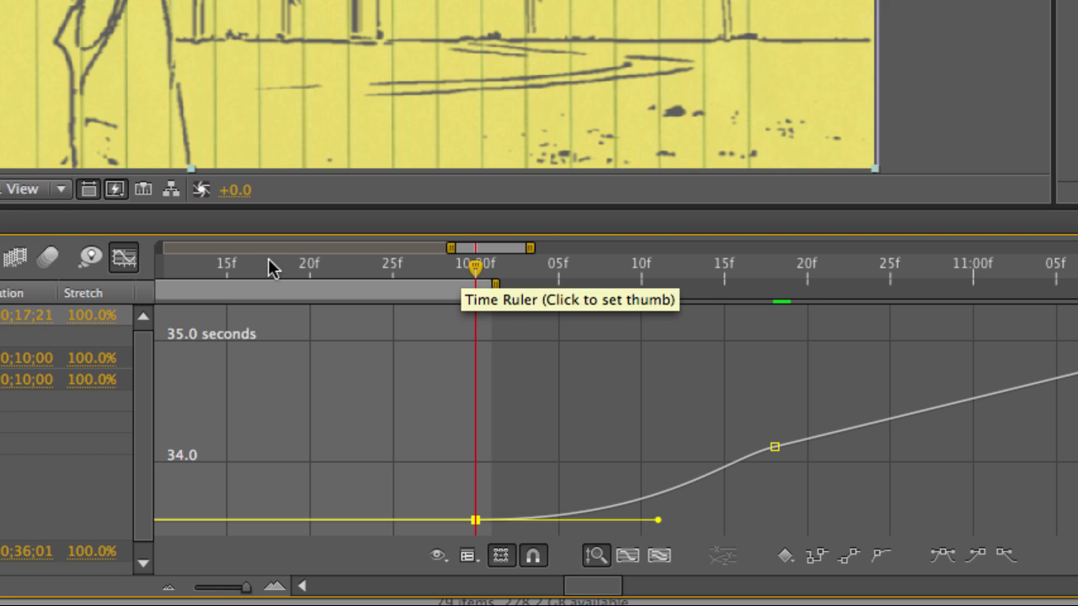
pyautogui.click(122, 259)
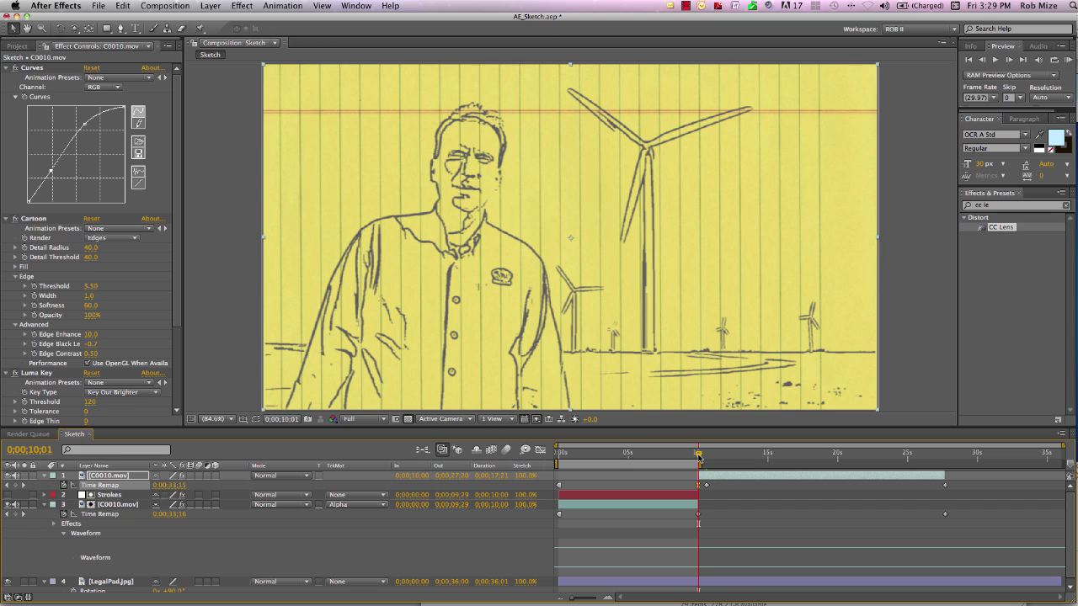
# Trim the top C0010.mov layer's out point to 0;00;22;05, just past the end of the speech in its waveform
pyautogui.press('l')
pyautogui.press('l')
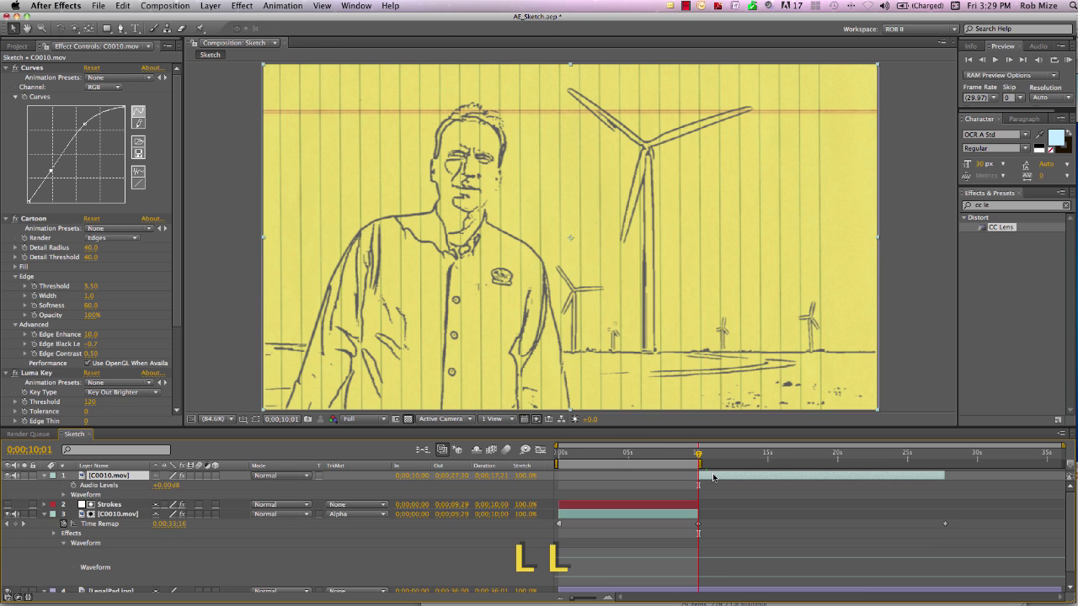
pyautogui.click(859, 456)
pyautogui.moveTo(859, 456); pyautogui.dragTo(868, 457)
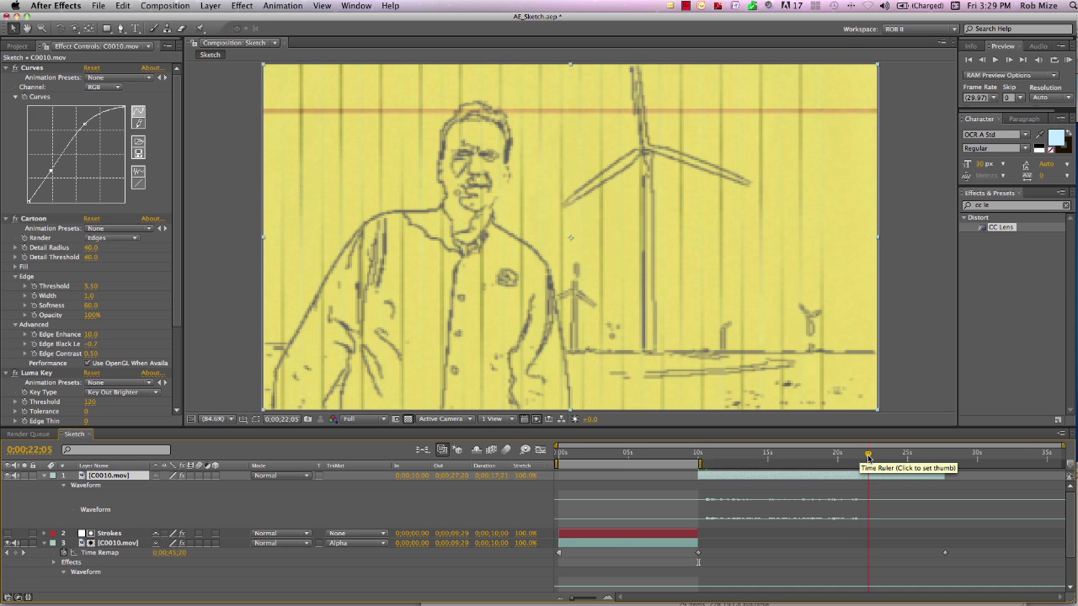
pyautogui.hotkey('alt', ']')
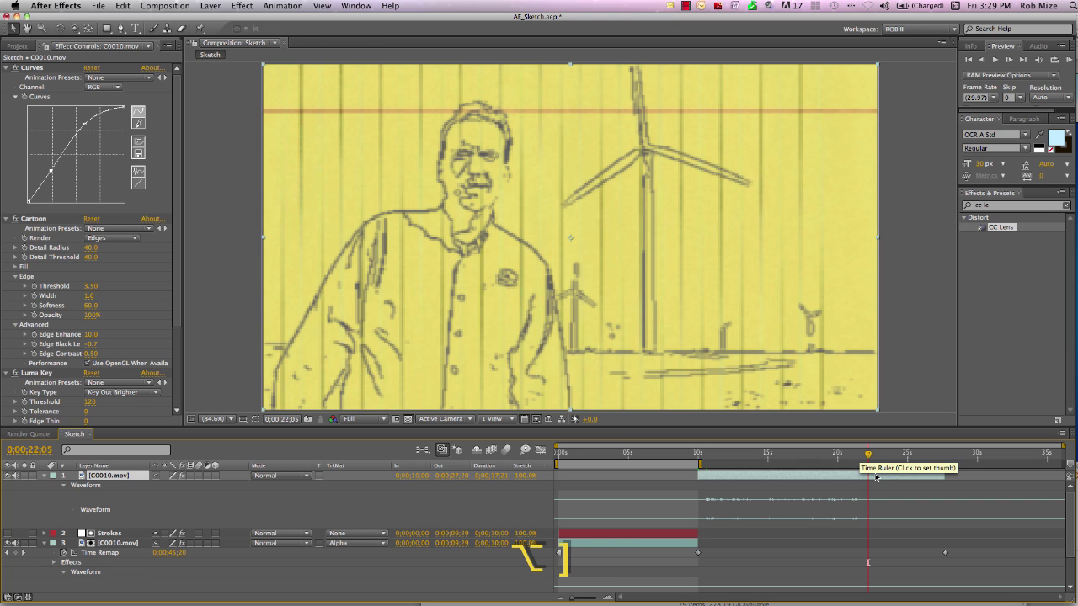
pyautogui.hotkey('alt', ']')
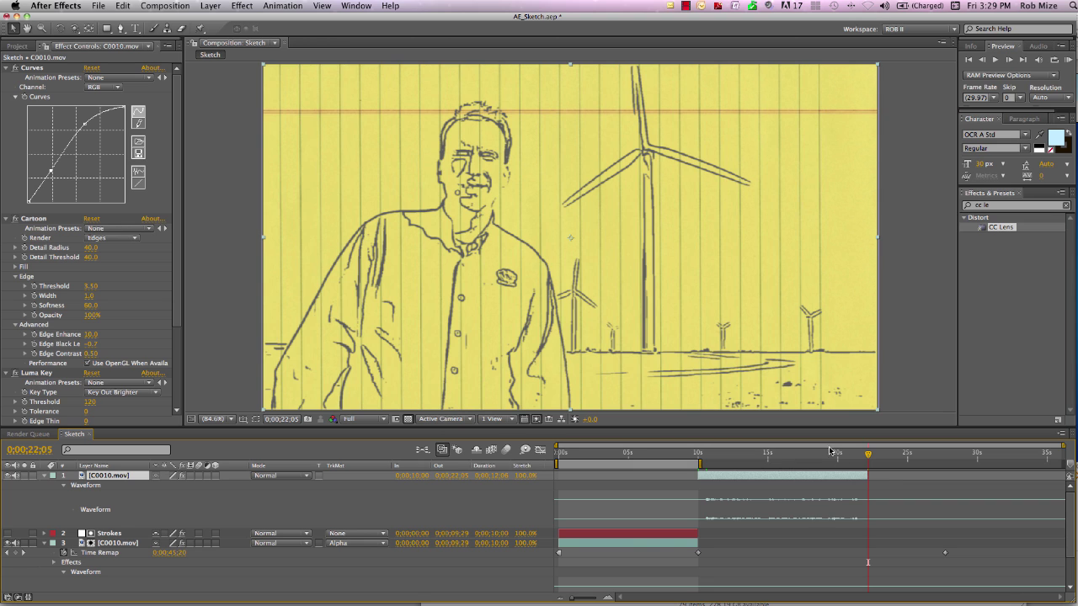
# Go to 0;00;17;08, collapse the top C0010.mov layer and duplicate it
pyautogui.click(798, 455)
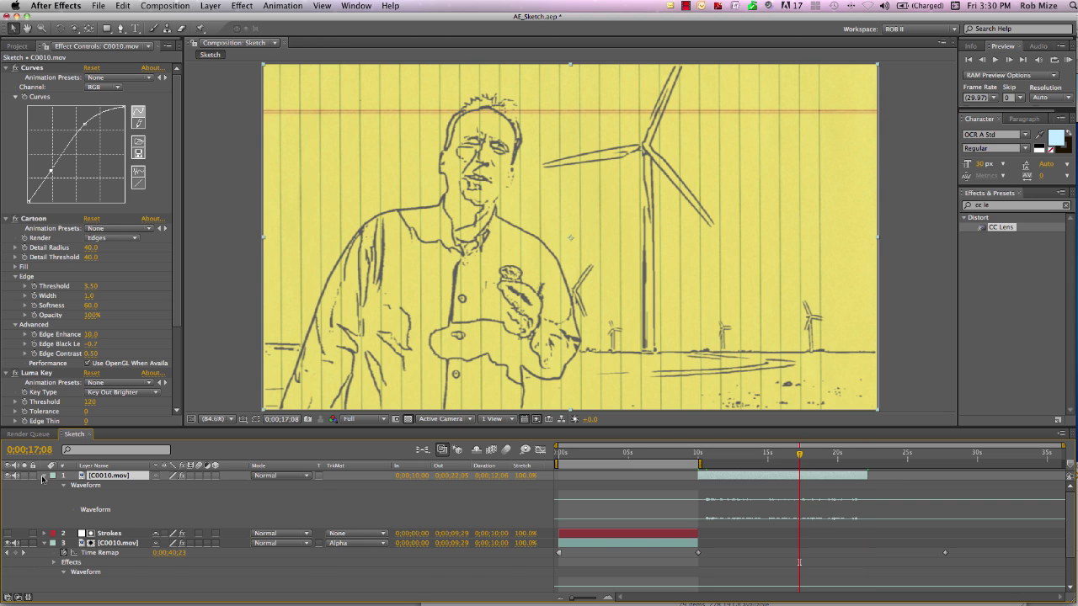
pyautogui.click(43, 476)
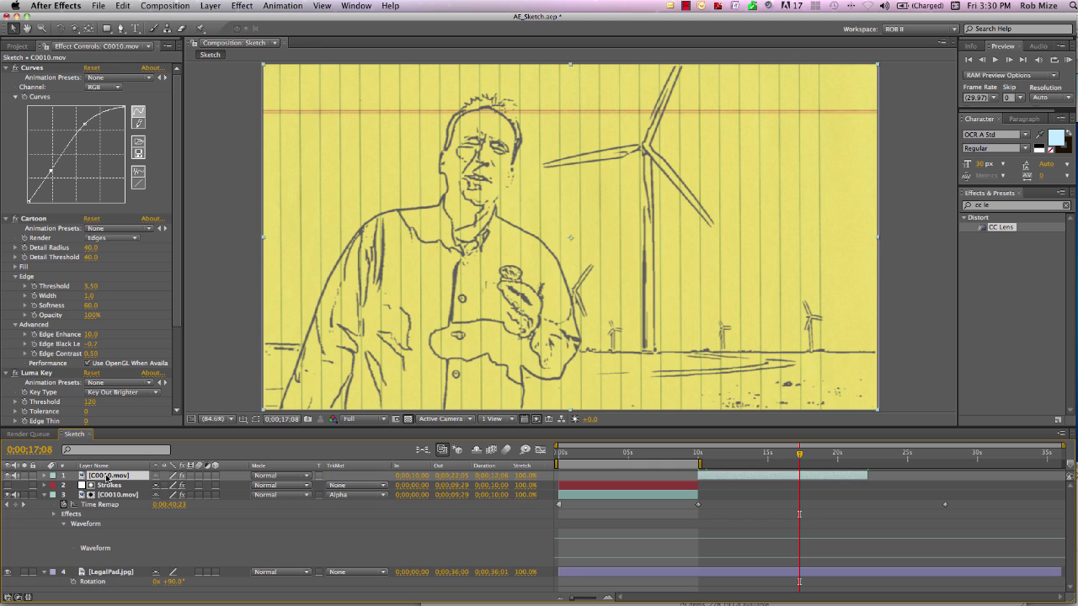
pyautogui.press('super+d')
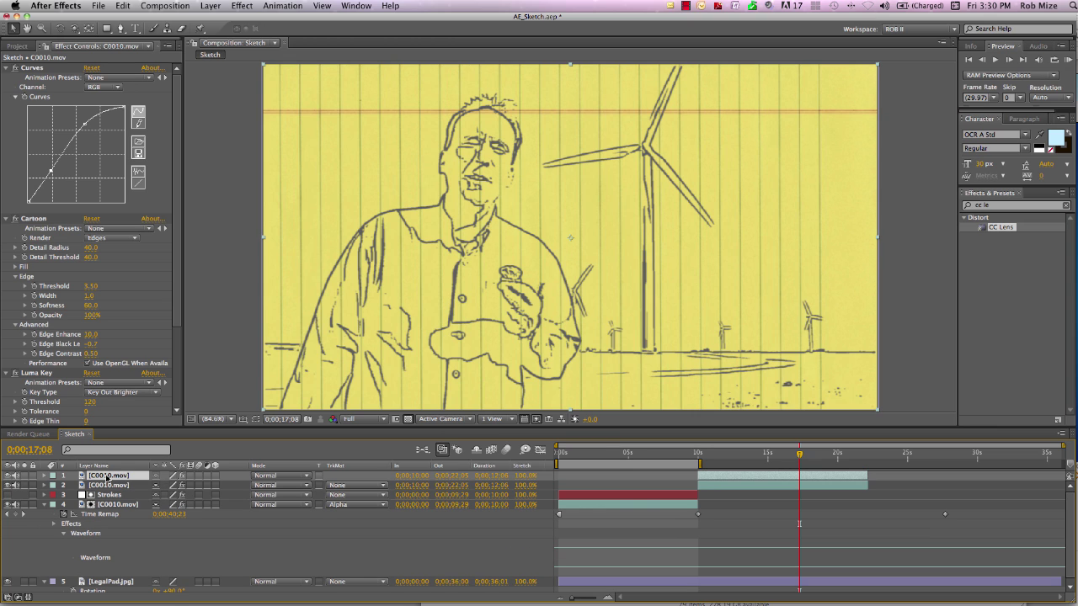
# Remove Time Remap keyframing from the duplicated top C0010.mov layer and extend its in point to 0;00;00;00
pyautogui.press('u')
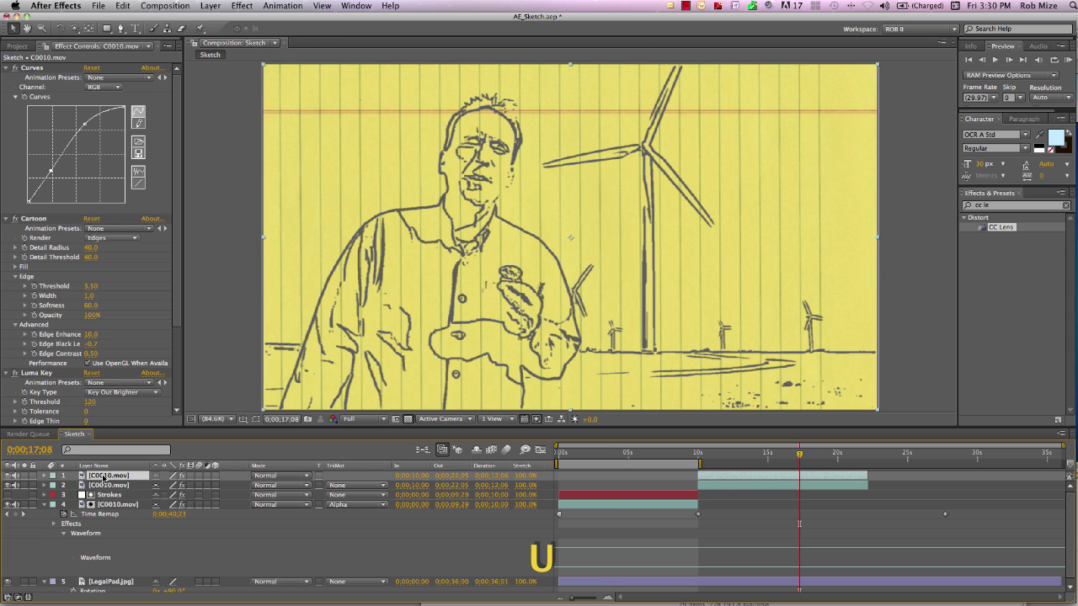
pyautogui.press('u')
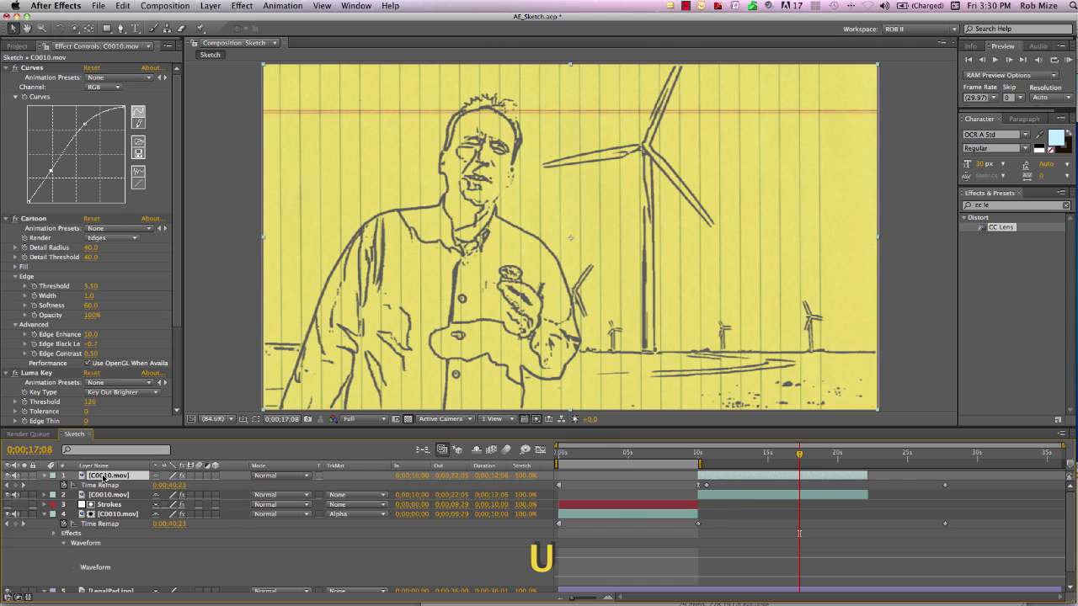
pyautogui.click(64, 486)
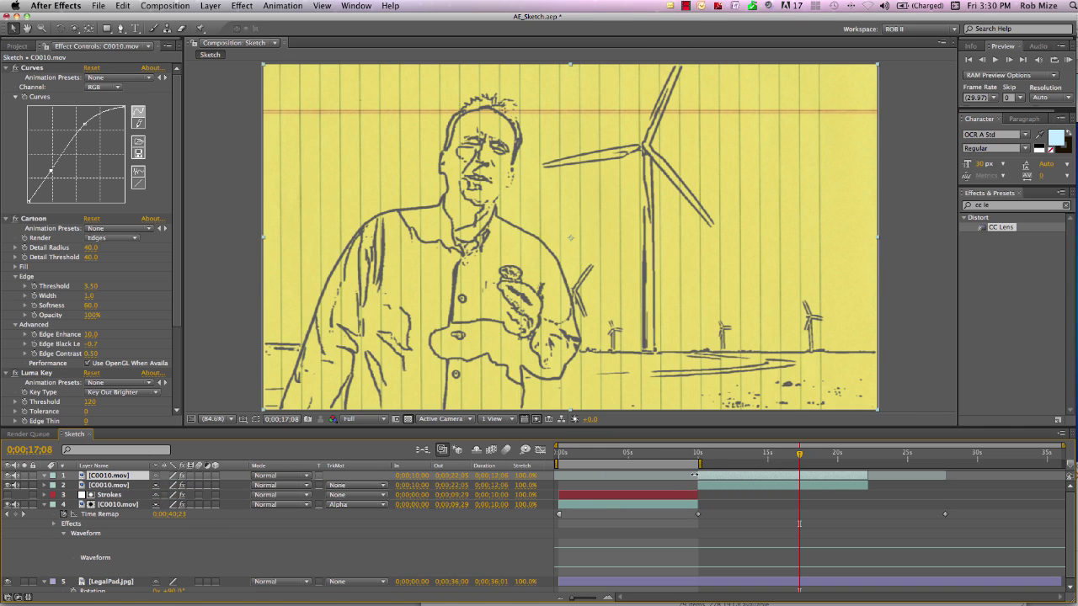
pyautogui.moveTo(696, 475); pyautogui.dragTo(560, 476)
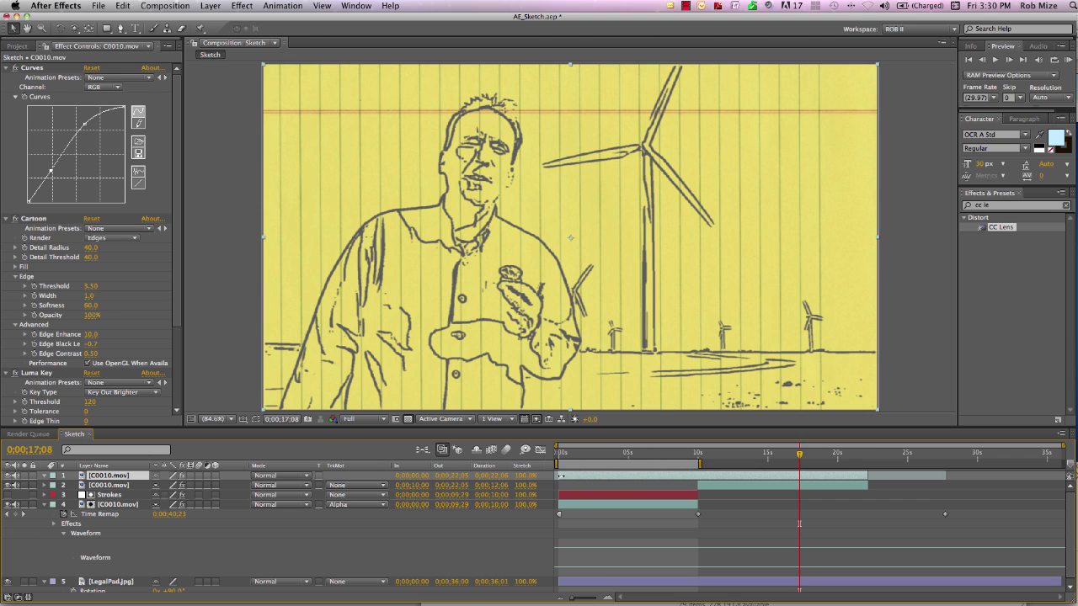
# Mute the audio of the two lower C0010.mov layers
pyautogui.click(15, 505)
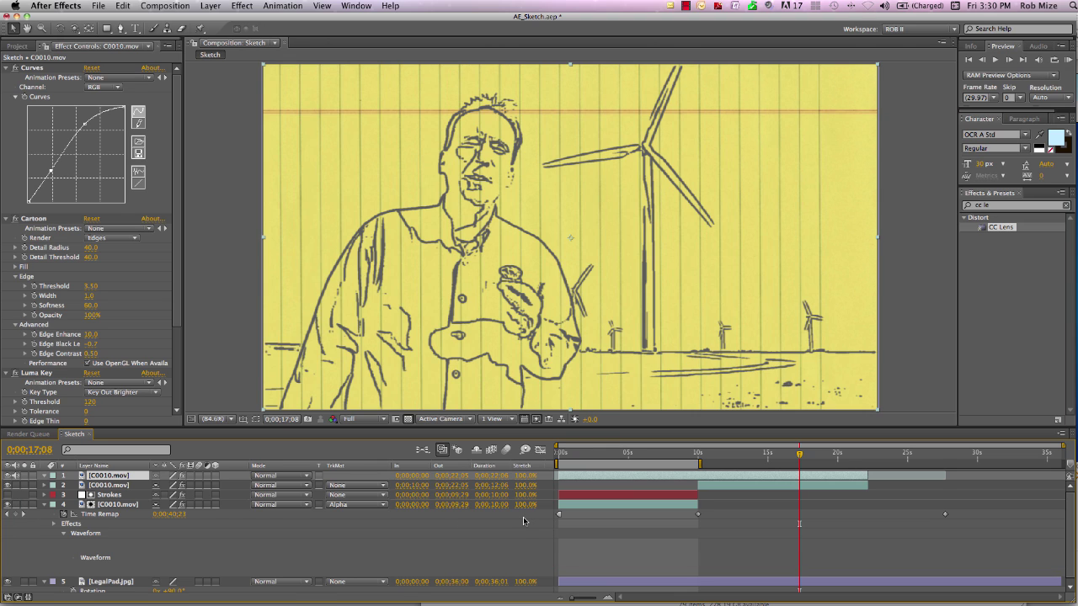
pyautogui.scroll(-1, 523, 521)
pyautogui.scroll(1, 523, 522)
# Delete the Cartoon, Luma Key and Drop Shadow effects from the top C0010.mov layer, keeping Curves
pyautogui.press('t')
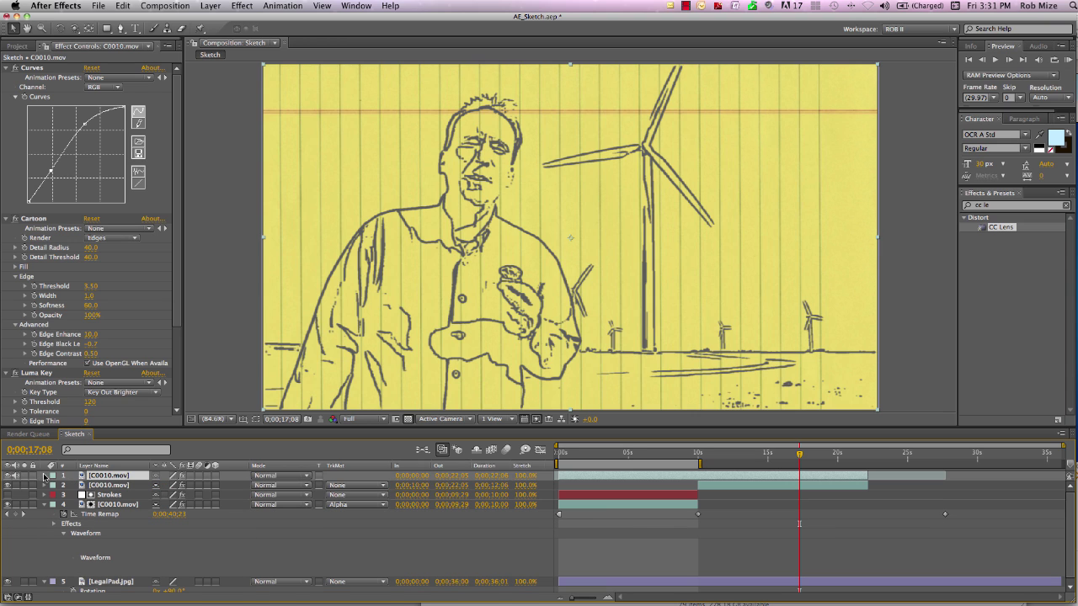
pyautogui.click(34, 219)
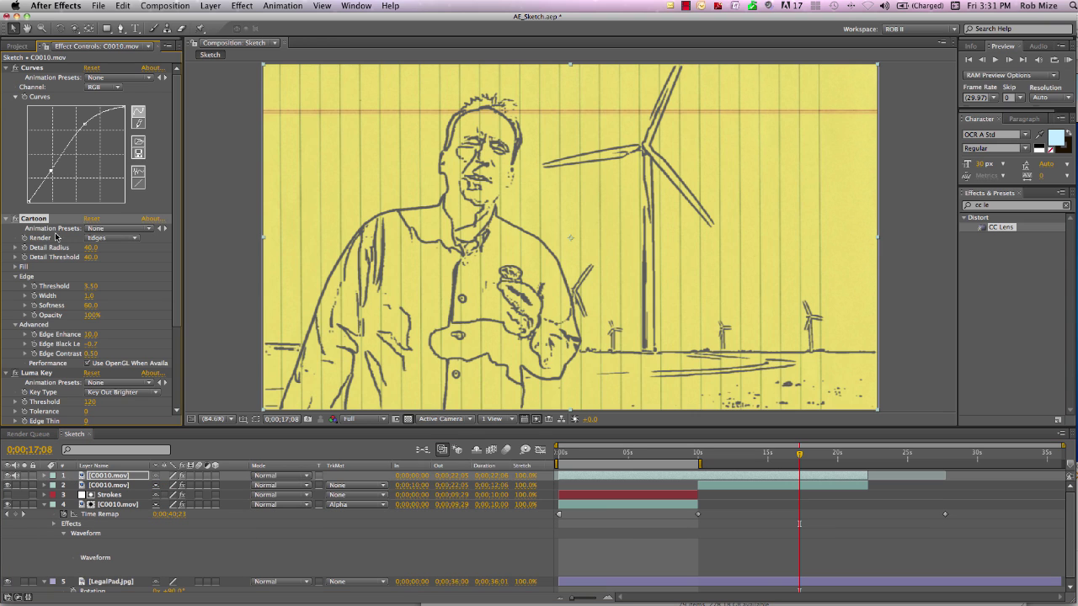
pyautogui.scroll(-5, 58, 244)
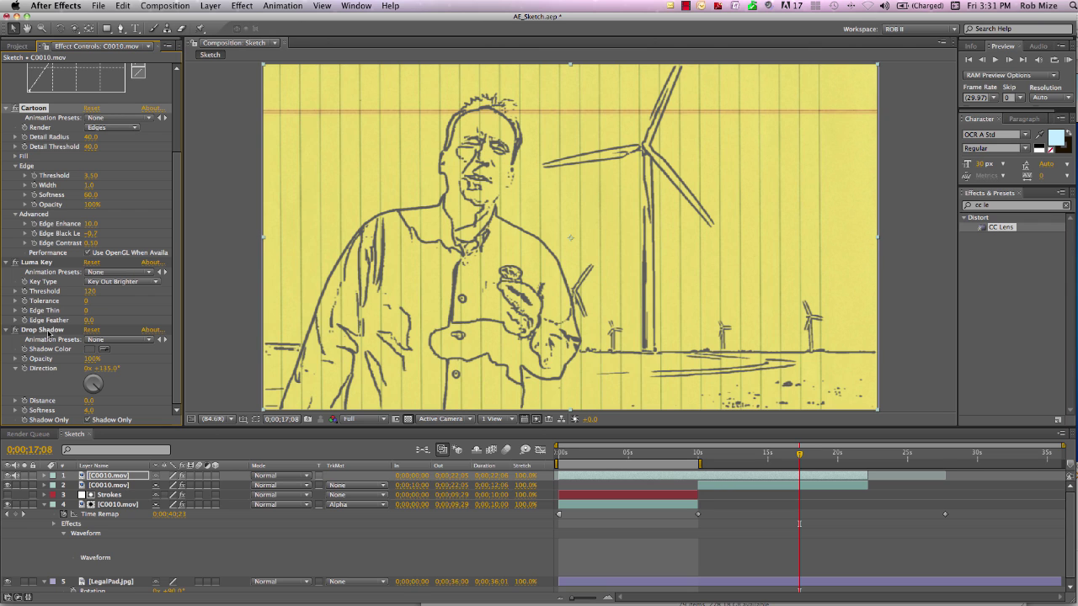
pyautogui.keyDown('shift'); pyautogui.click(48, 331); pyautogui.keyUp('shift')
pyautogui.press('Delete')
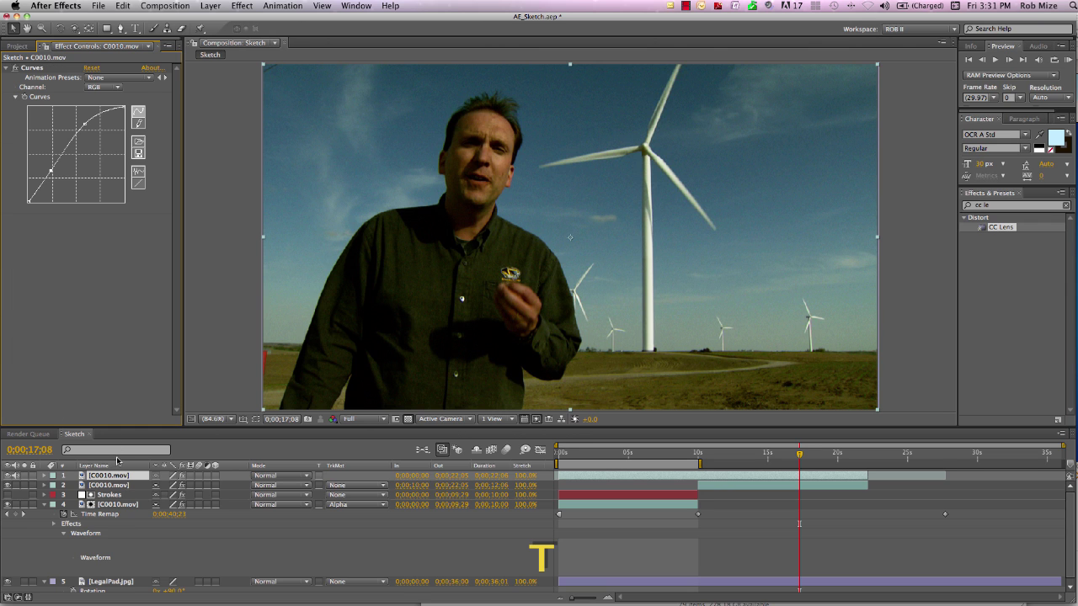
# Keyframe the top C0010.mov layer's opacity from 0% at 0;00;17;08 to 100% about a second later, and scrub through the fade
pyautogui.press('t')
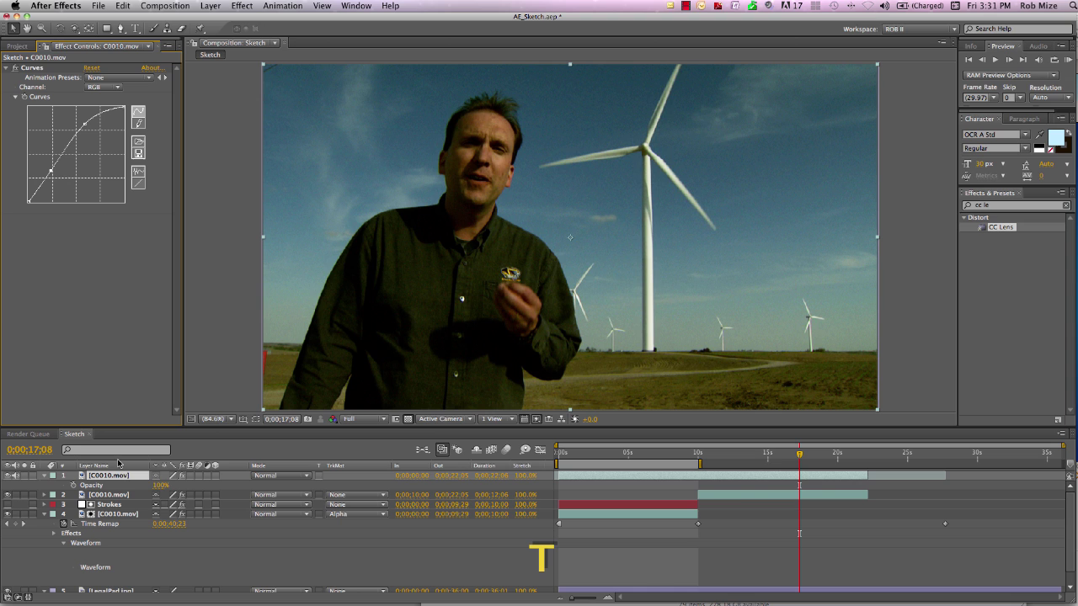
pyautogui.click(73, 486)
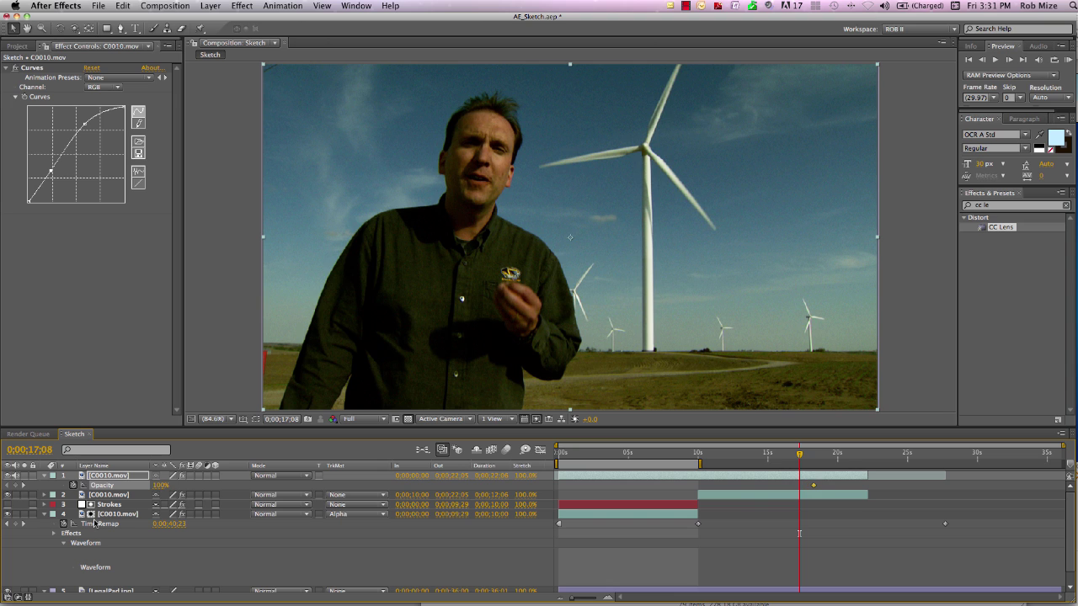
pyautogui.click(160, 485)
pyautogui.write('0')
pyautogui.press('Return')
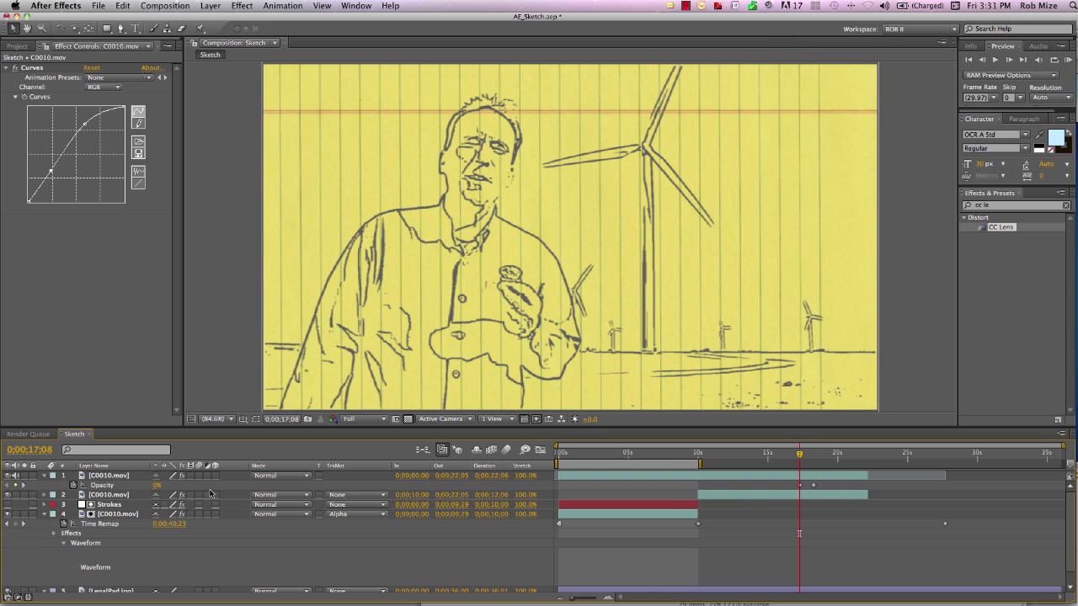
pyautogui.click(750, 457)
pyautogui.moveTo(773, 461); pyautogui.dragTo(870, 457)
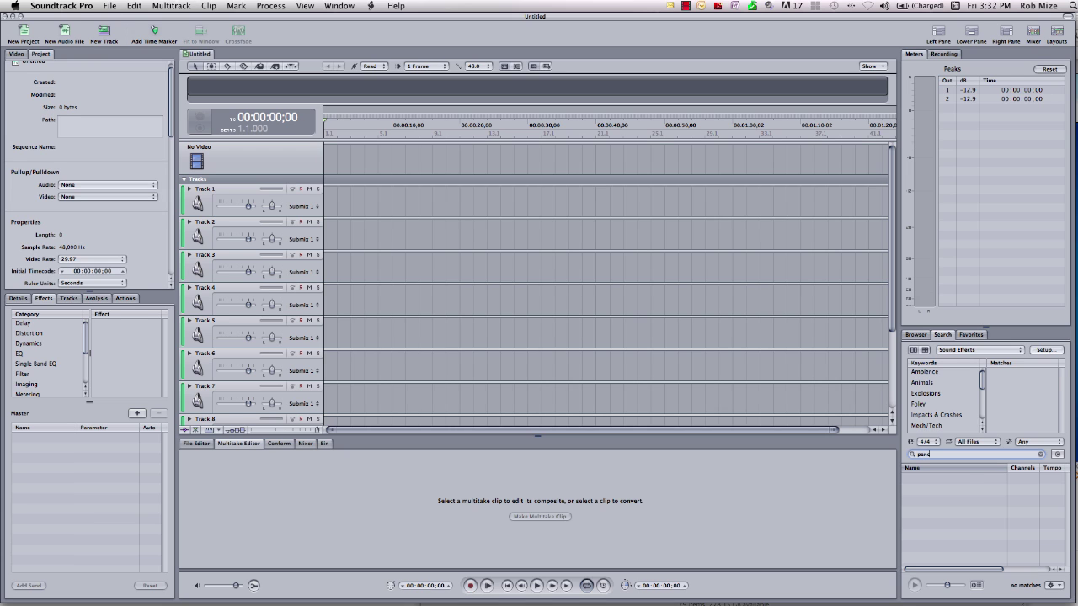
# In Soundtrack Pro, search the sound effects for "pencil", audition Pencil Writing.caf and open it for editing
pyautogui.write('il')
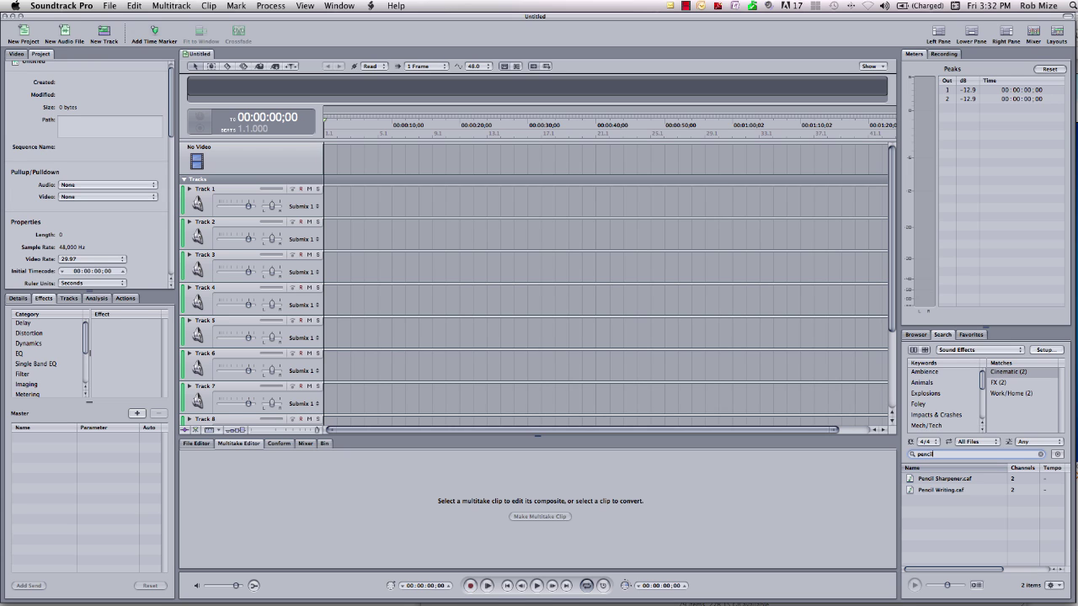
pyautogui.click(931, 490)
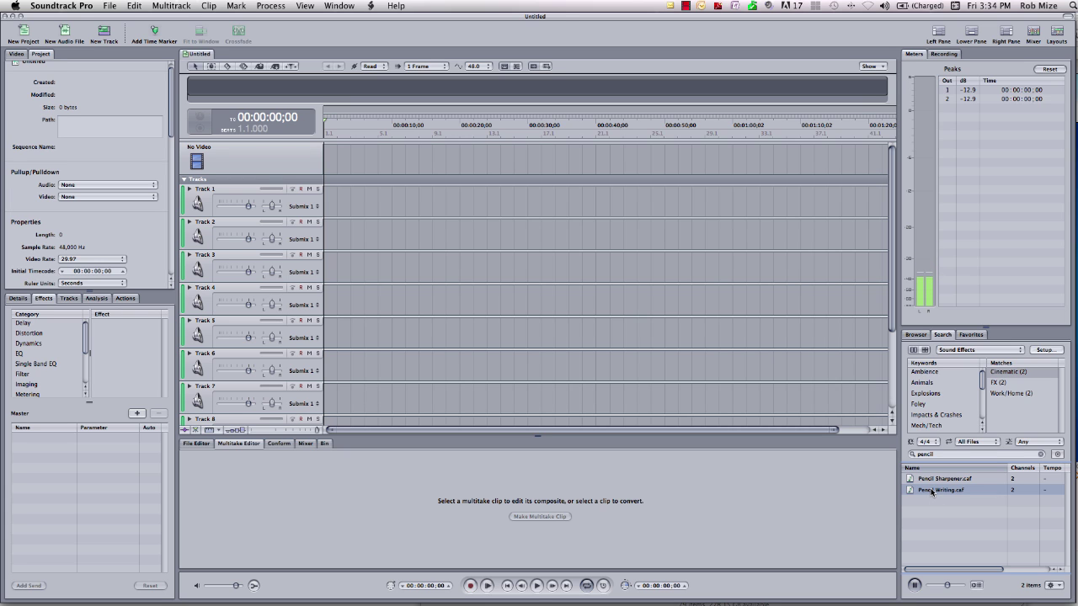
pyautogui.doubleClick(932, 491)
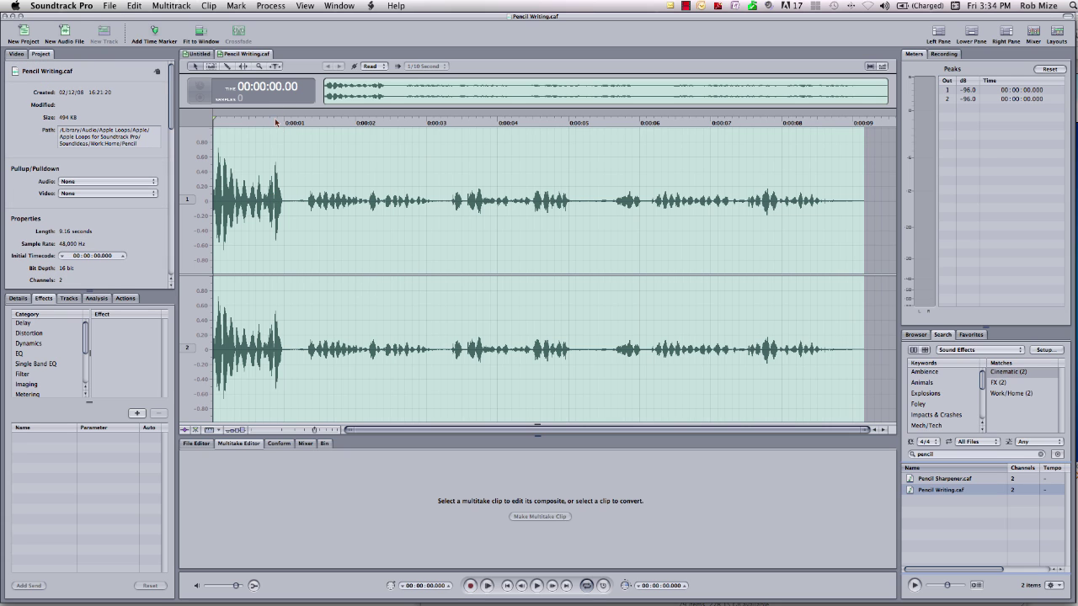
# Save a copy of the Pencil Writing sound as an AIFF file with a 48000 Hz sample rate
pyautogui.click(109, 7)
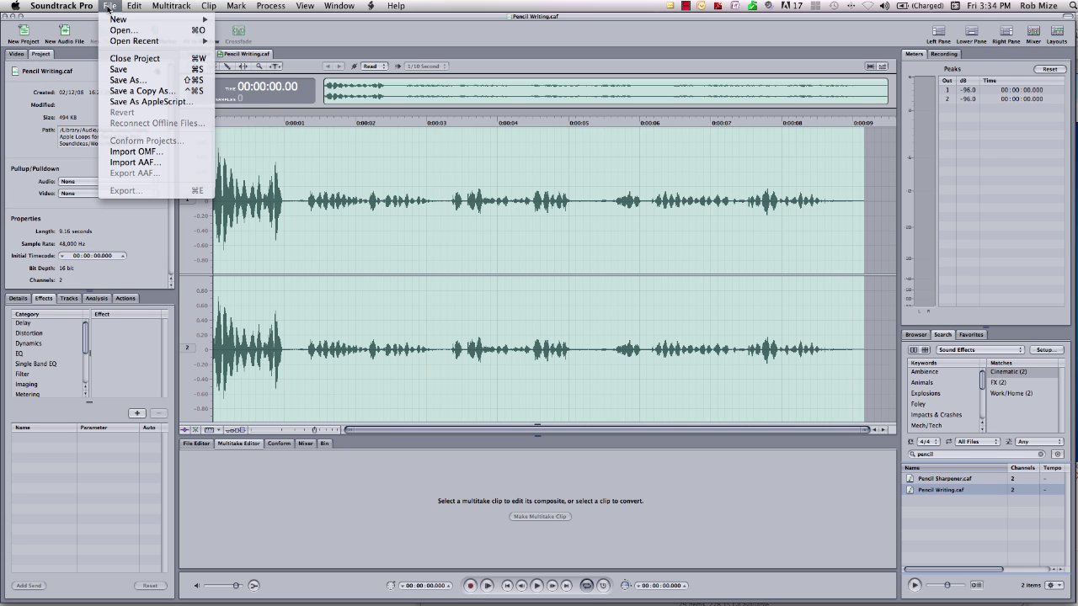
pyautogui.click(117, 81)
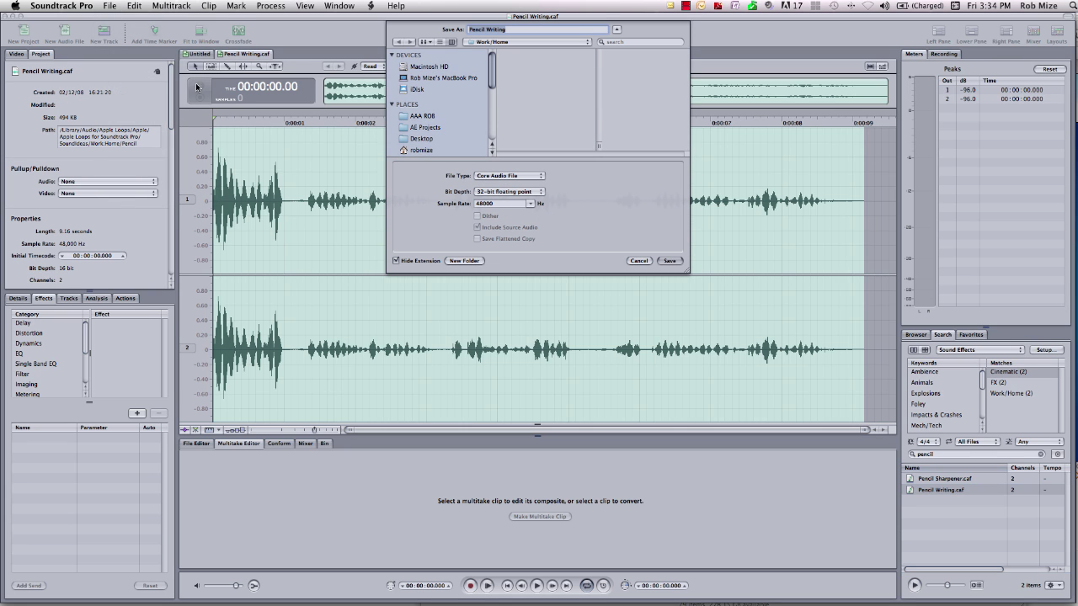
pyautogui.click(540, 178)
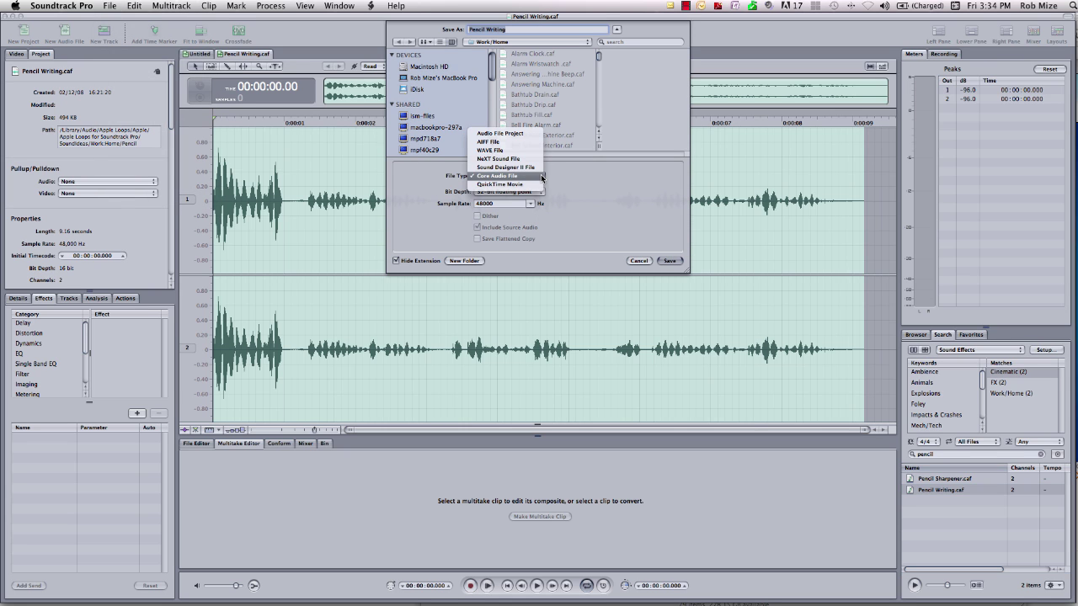
pyautogui.click(513, 143)
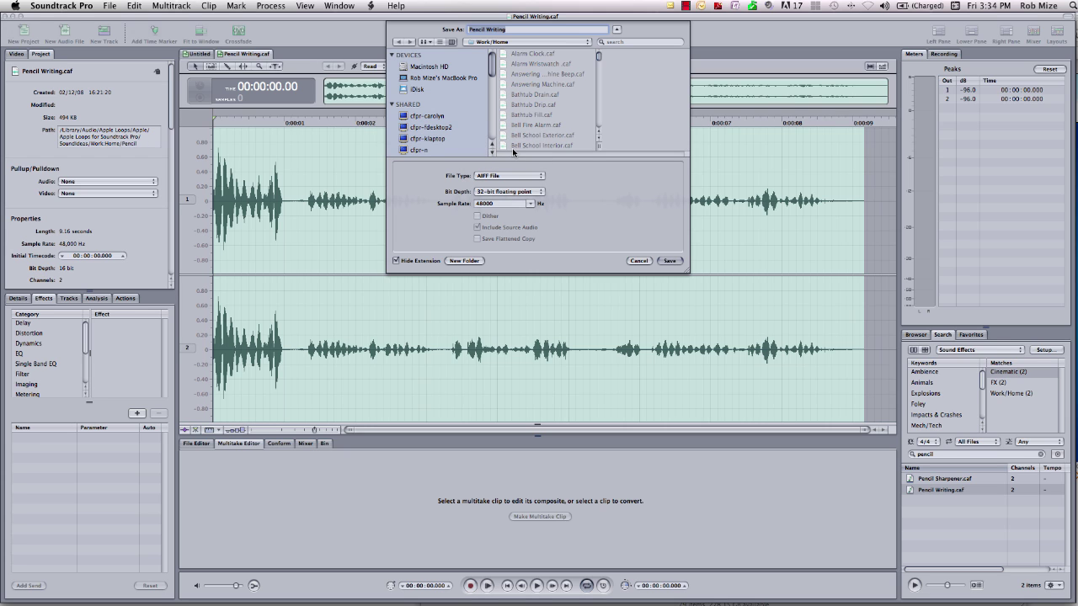
pyautogui.click(669, 261)
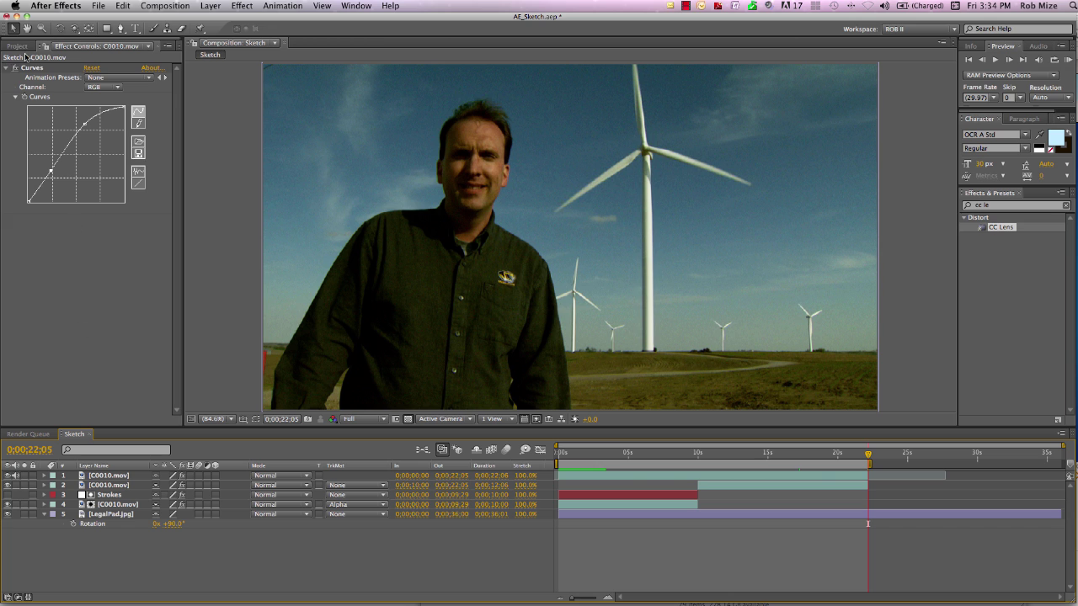
# Back in After Effects, add Pencil Writing.aif to the Sketch composition below the LegalPad.jpg layer
pyautogui.click(23, 47)
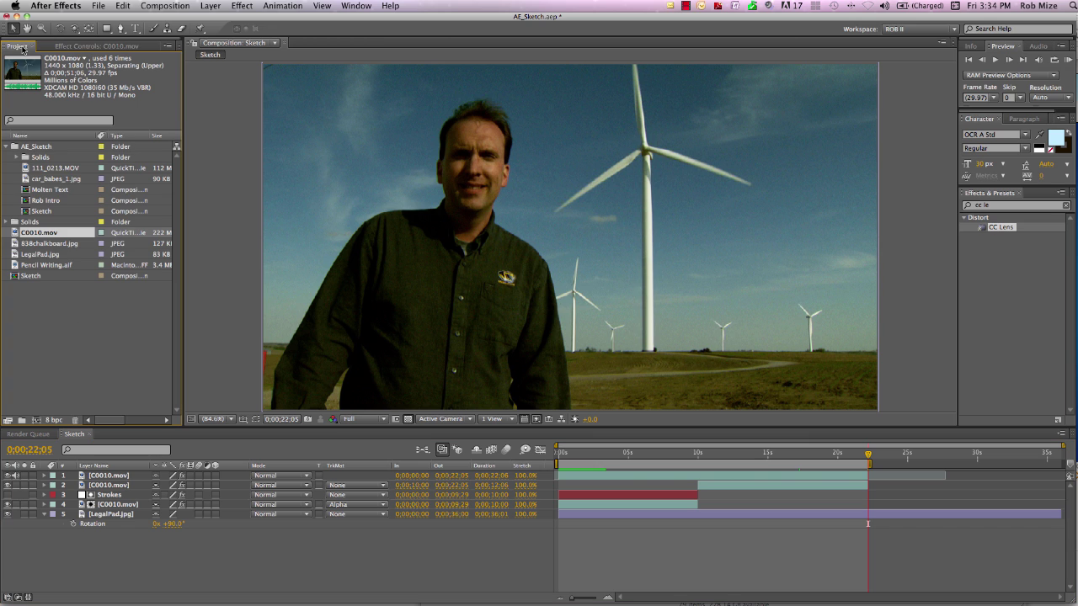
pyautogui.click(62, 294)
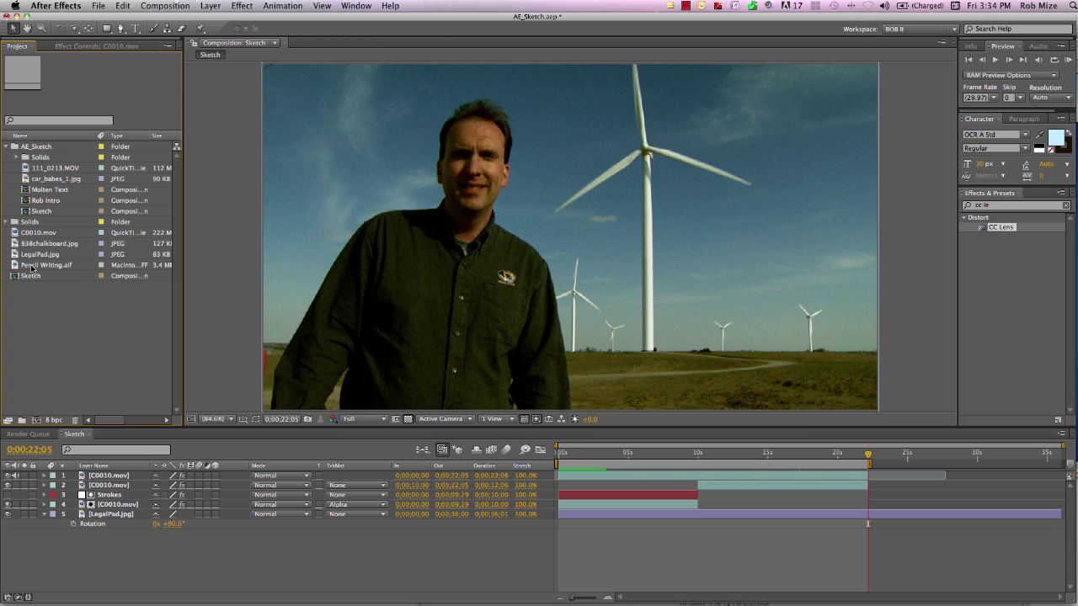
pyautogui.moveTo(32, 268)
pyautogui.mouseDown()
pyautogui.moveTo(101, 465)
pyautogui.moveTo(101, 559)
pyautogui.mouseUp()
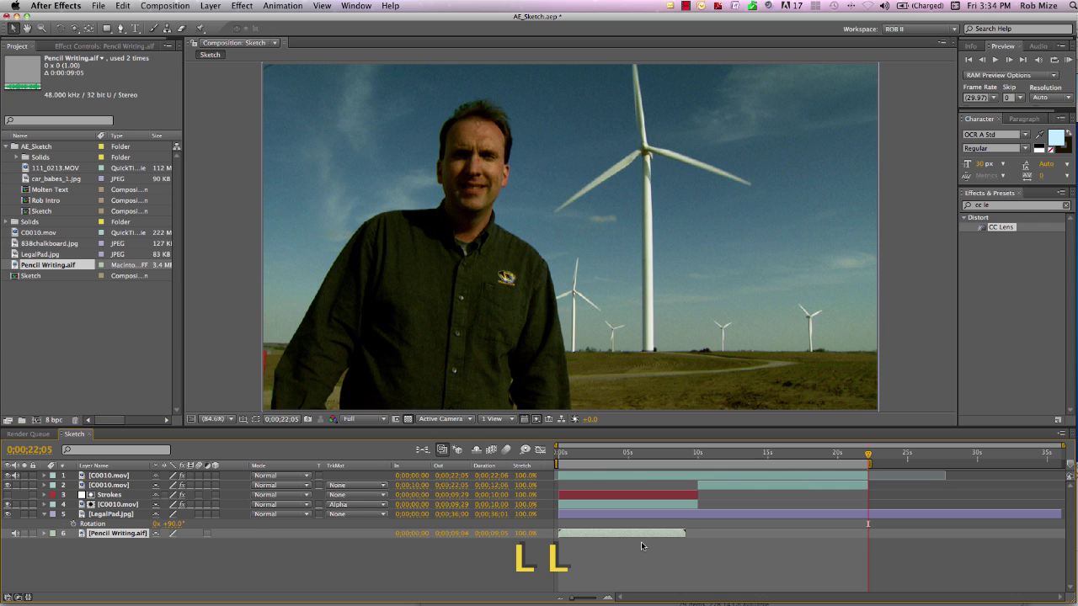
# Using its waveform, slide the Pencil Writing.aif layer to start at -0;00;01;10 and stretch it to 128%
pyautogui.press('l')
pyautogui.press('l')
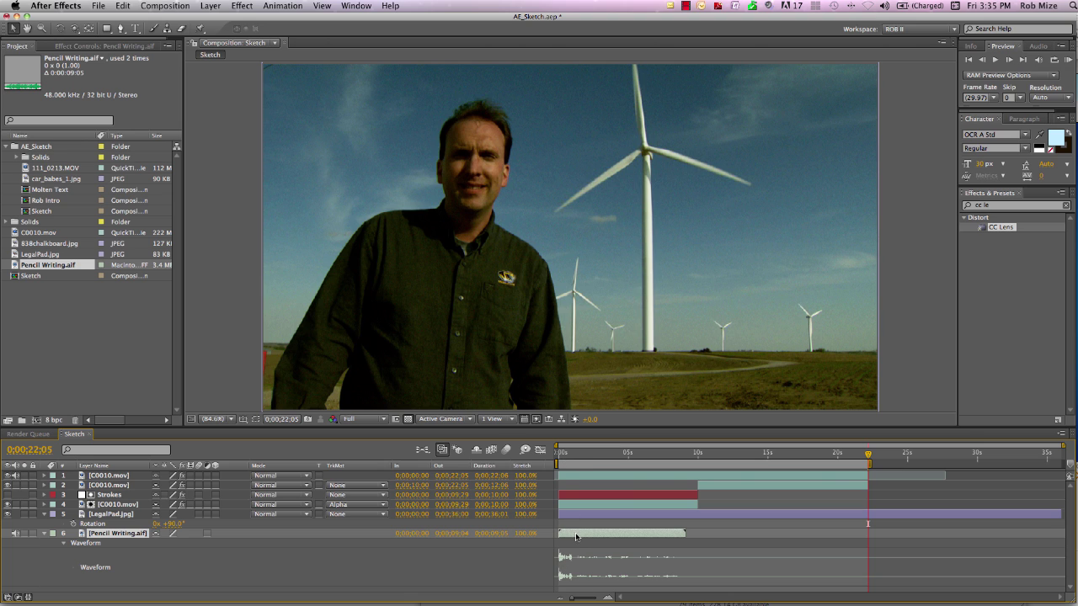
pyautogui.moveTo(592, 534); pyautogui.dragTo(576, 536)
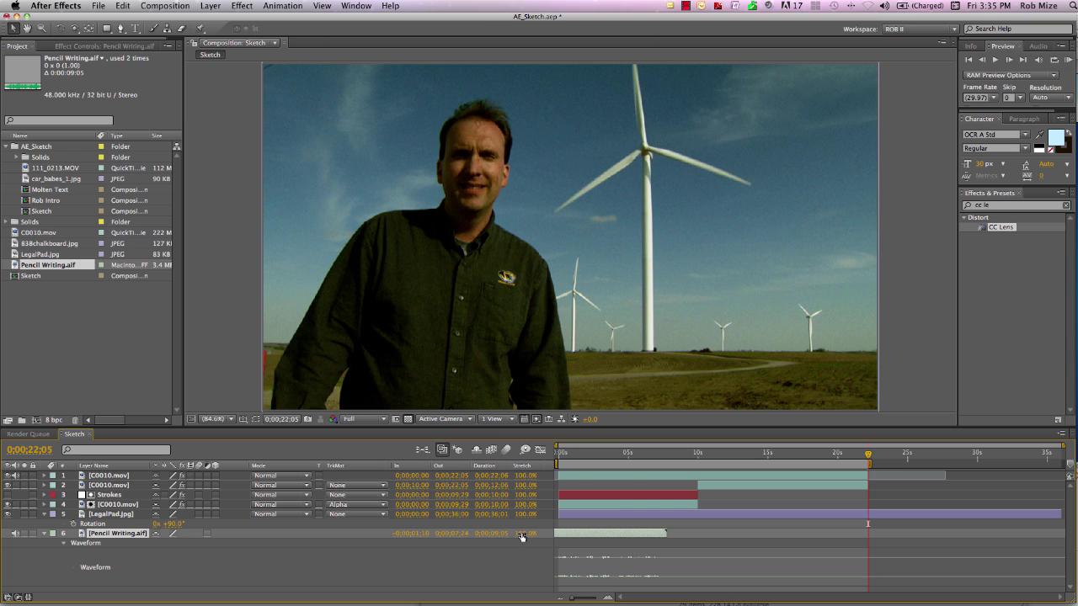
pyautogui.moveTo(523, 537); pyautogui.dragTo(538, 539)
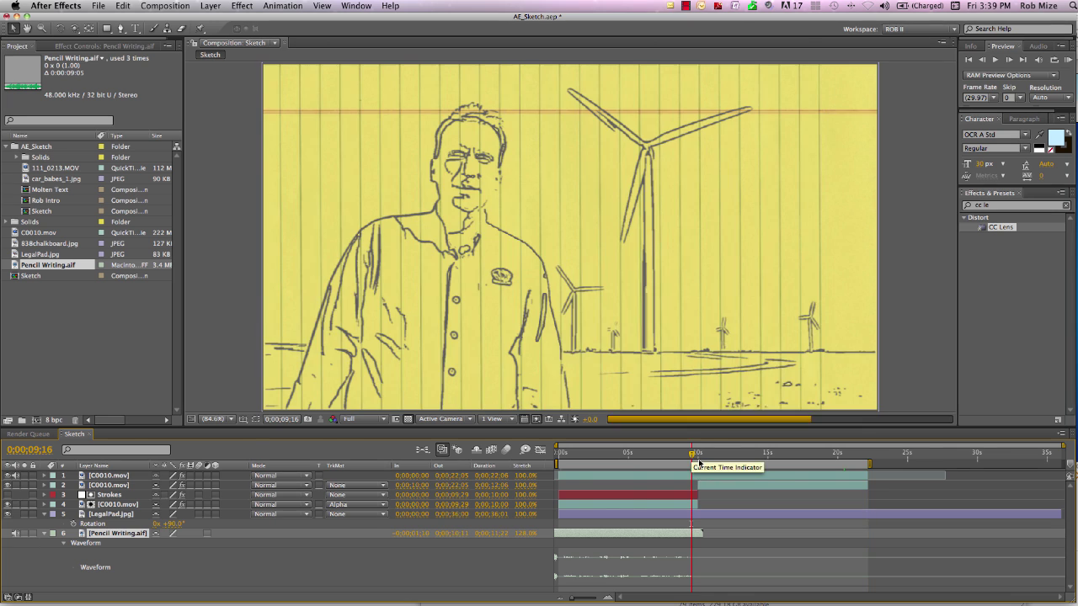
# Select all layers from the top C0010.mov down to LegalPad.jpg in the Sketch composition
pyautogui.click(112, 476)
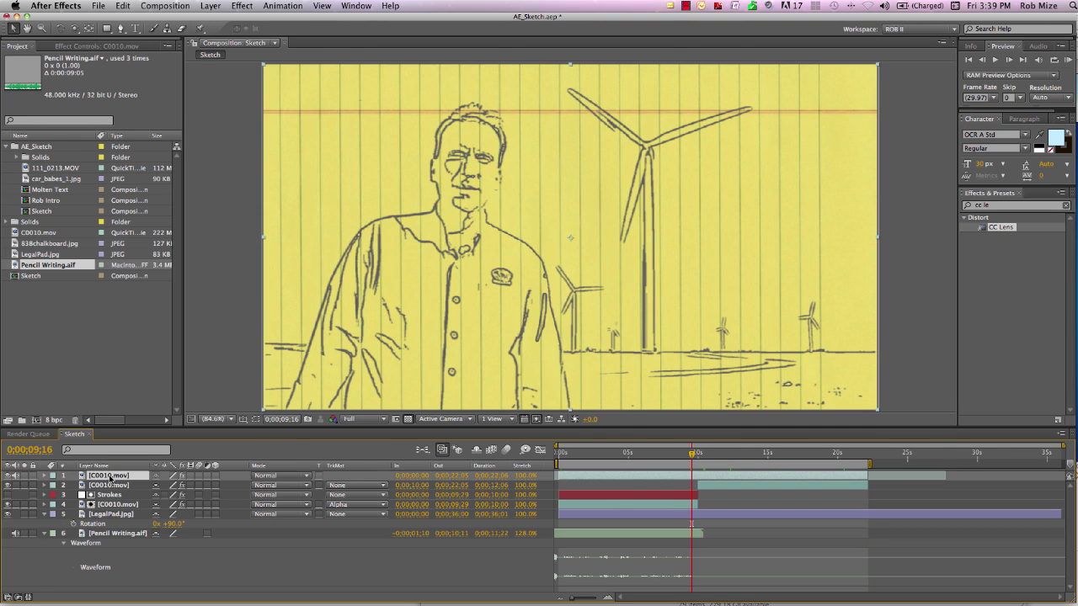
pyautogui.keyDown('shift'); pyautogui.click(110, 514); pyautogui.keyUp('shift')
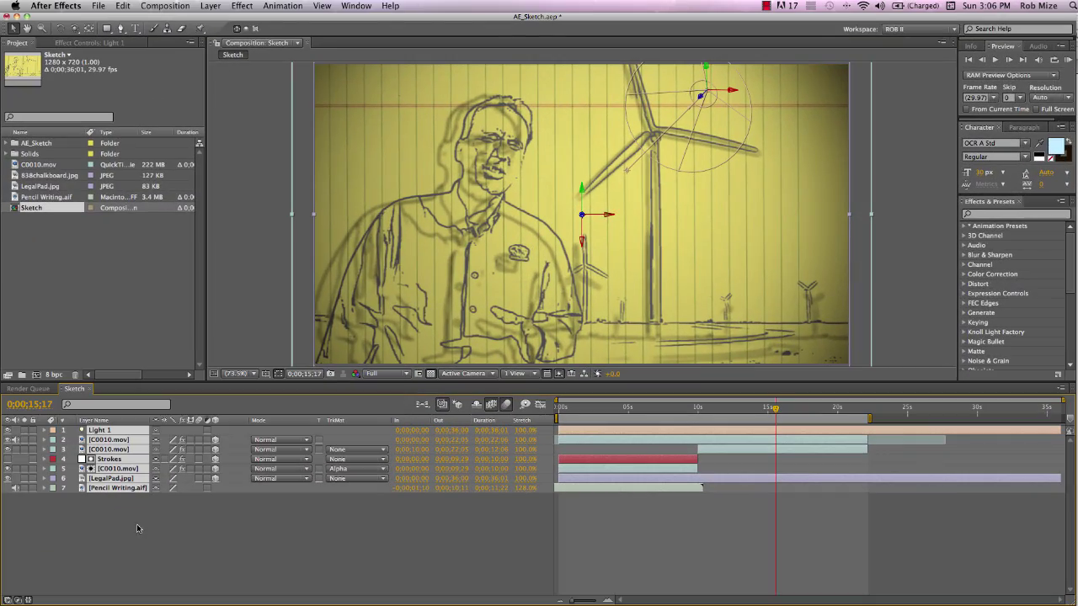
# Add a new camera named Camera 1 with the 35mm preset to the Sketch composition
pyautogui.rightClick(137, 528)
pyautogui.moveTo(141, 528)
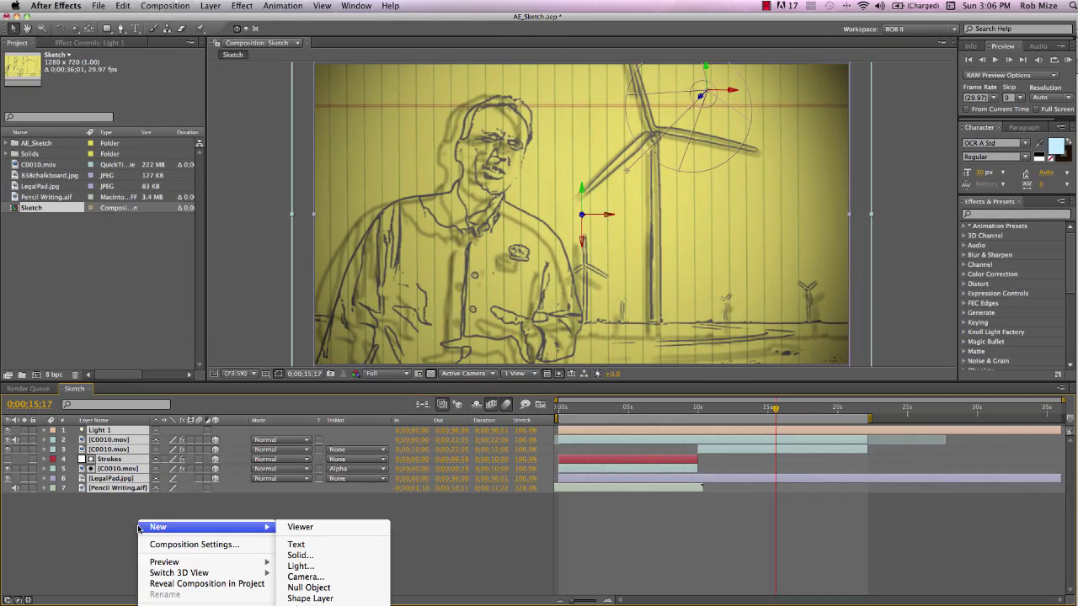
pyautogui.click(355, 577)
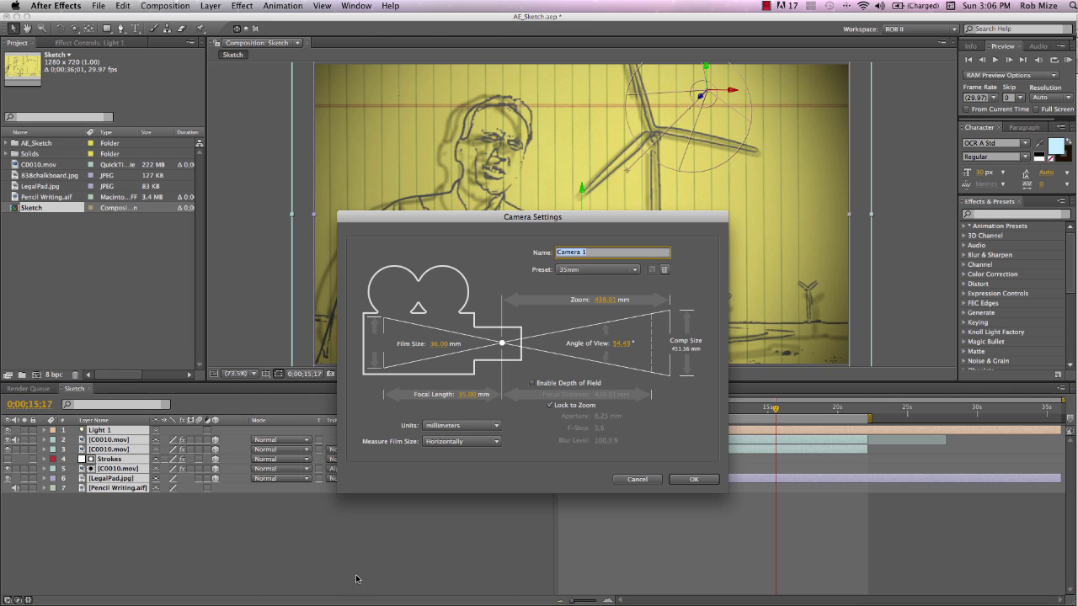
pyautogui.click(699, 480)
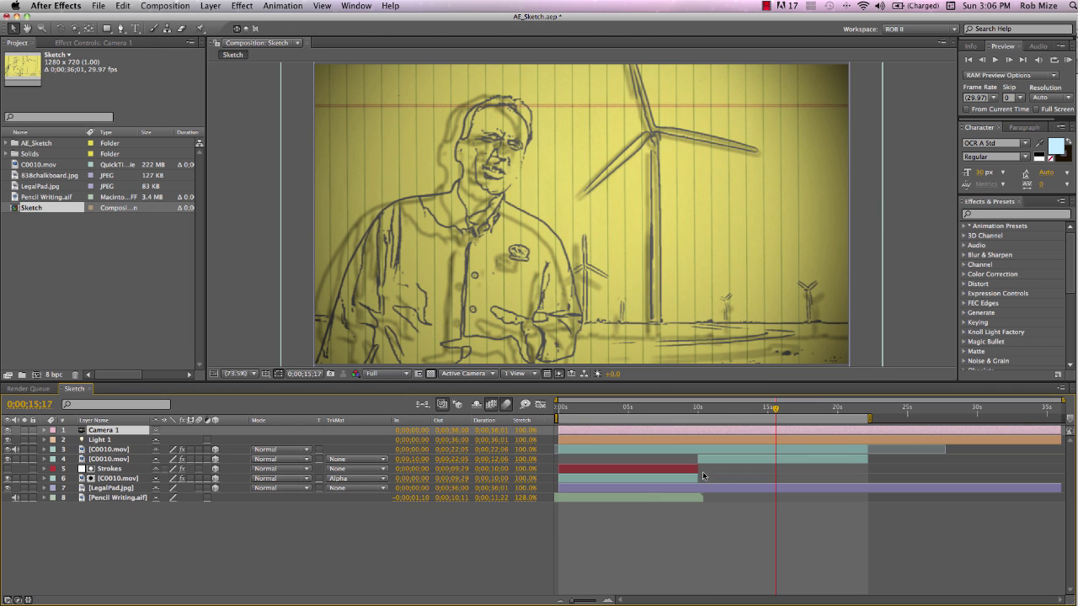
# Try orbiting Camera 1 to view the sketch and legal pad tilted in perspective
pyautogui.press('c')
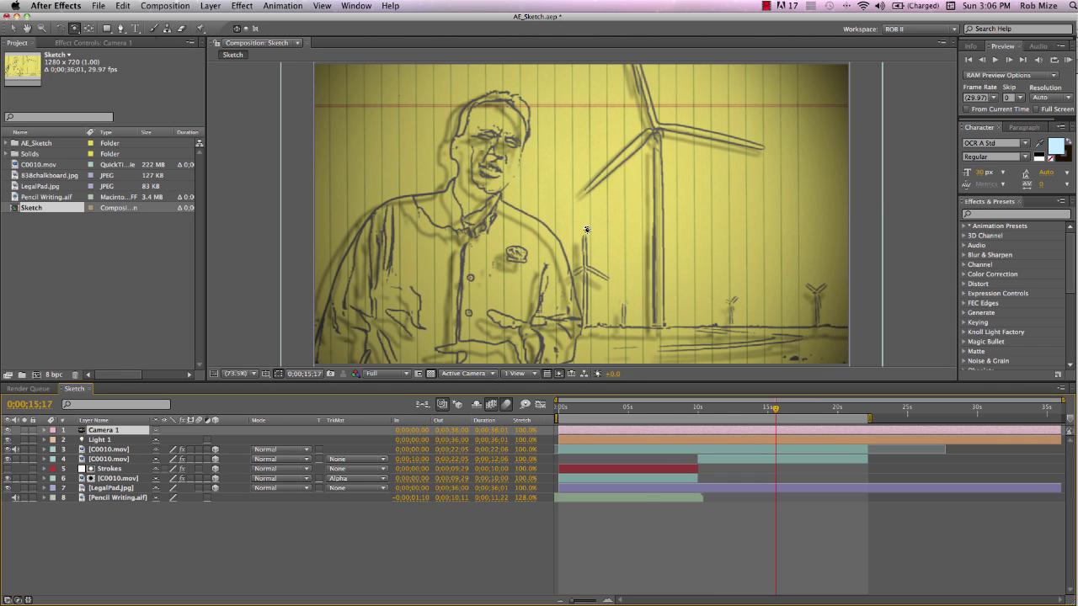
pyautogui.click(585, 232)
pyautogui.moveTo(584, 231)
pyautogui.mouseDown()
pyautogui.moveTo(528, 271)
pyautogui.moveTo(471, 276)
pyautogui.moveTo(480, 264)
pyautogui.moveTo(638, 236)
pyautogui.moveTo(644, 220)
pyautogui.moveTo(581, 181)
pyautogui.mouseUp()
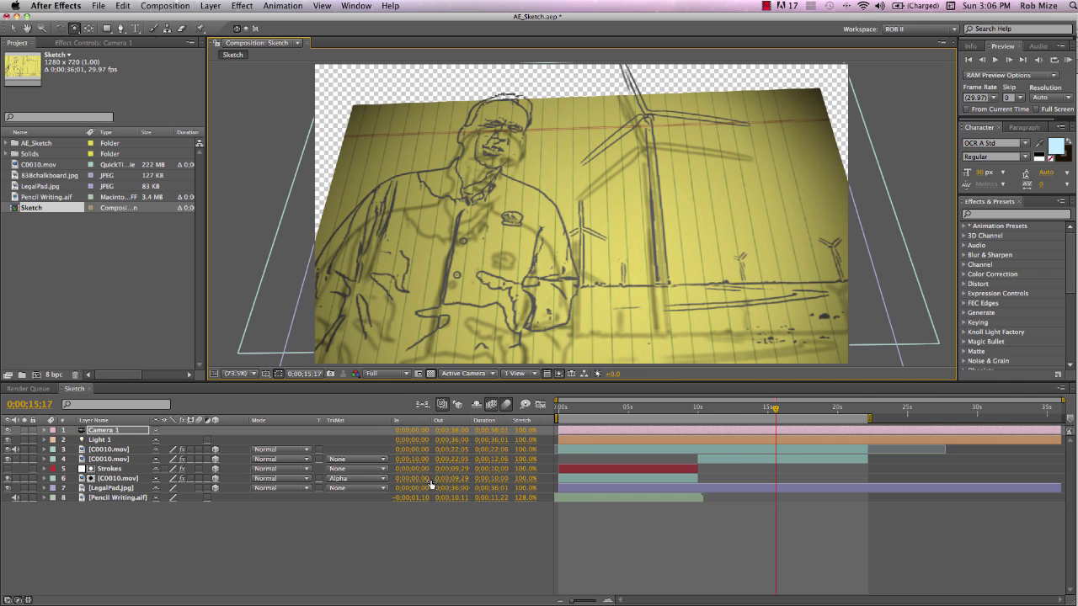
pyautogui.hotkey('ctrl', 'z')
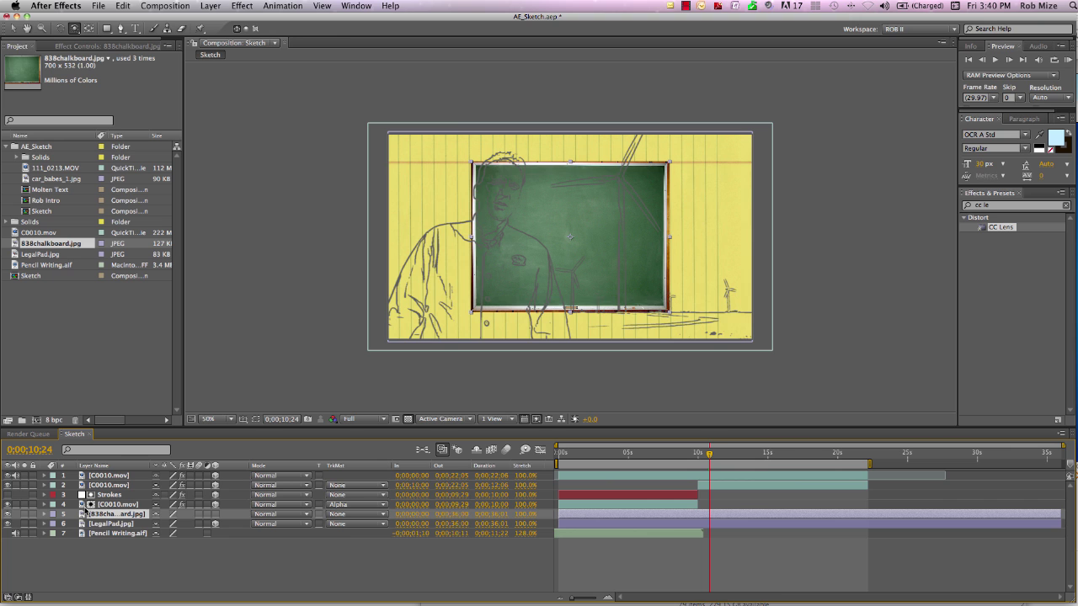
# Fit the 838chalkboard.jpg layer to the composition size
pyautogui.rightClick(111, 516)
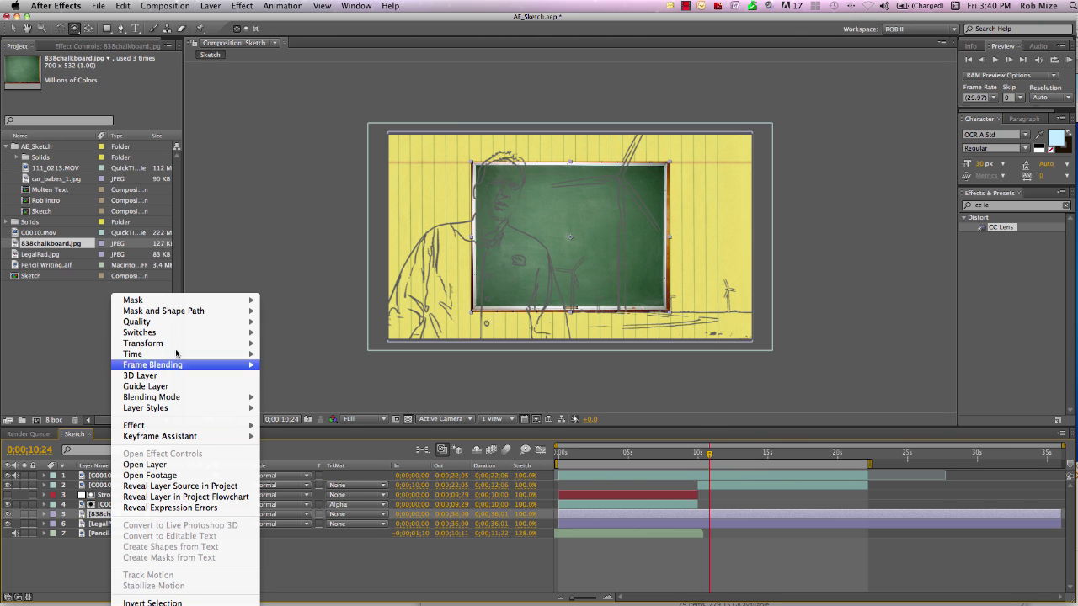
pyautogui.moveTo(177, 343)
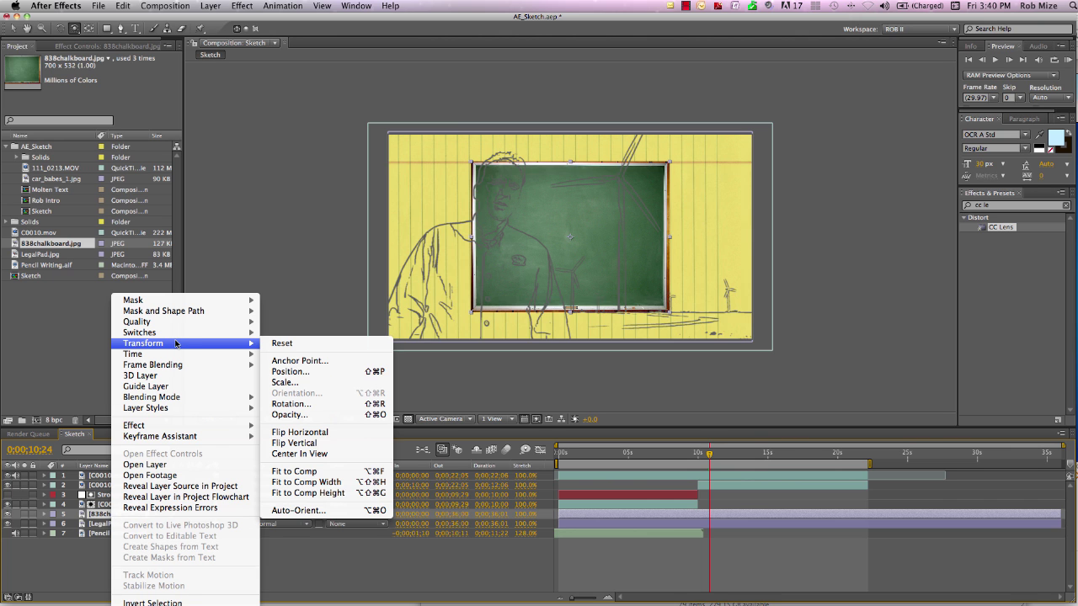
pyautogui.click(299, 476)
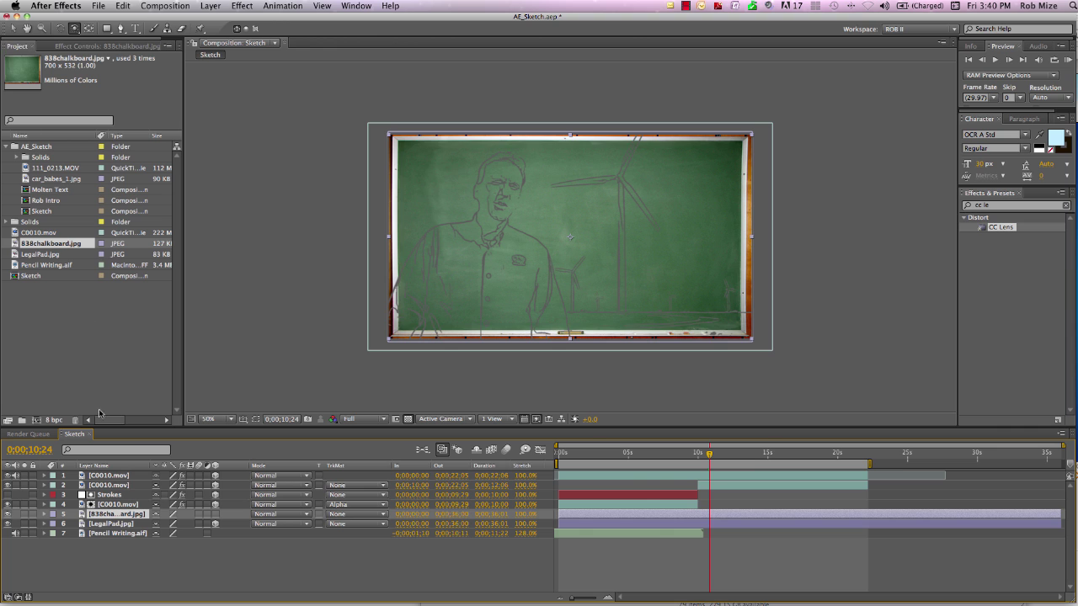
# Set the Drop Shadow color of the second C0010.mov layer to near-white F8F6F6 so the lines look like chalk
pyautogui.click(112, 486)
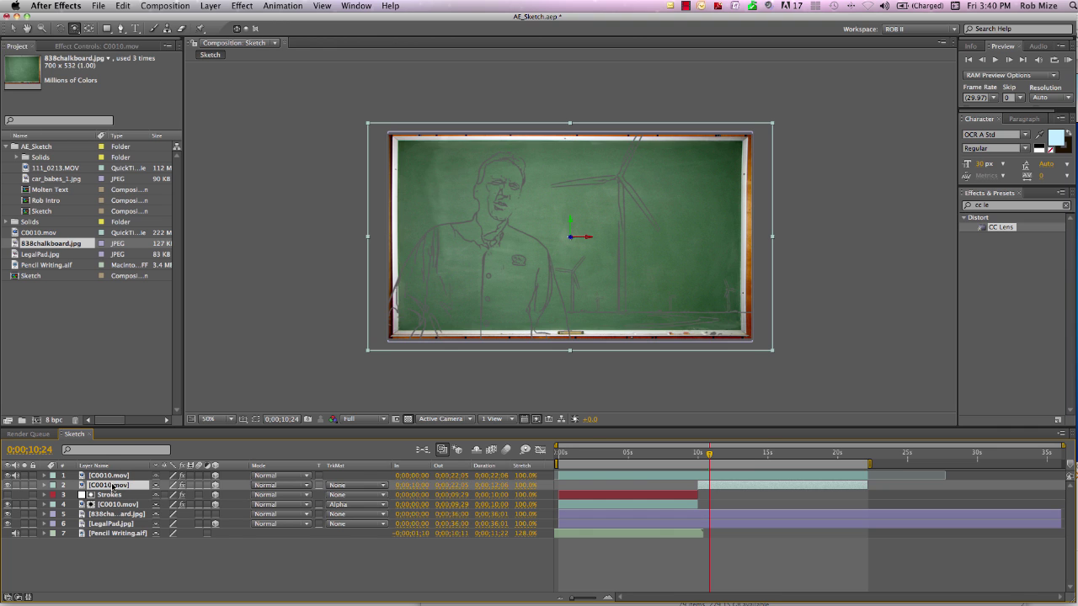
pyautogui.click(94, 47)
pyautogui.scroll(-5, 58, 266)
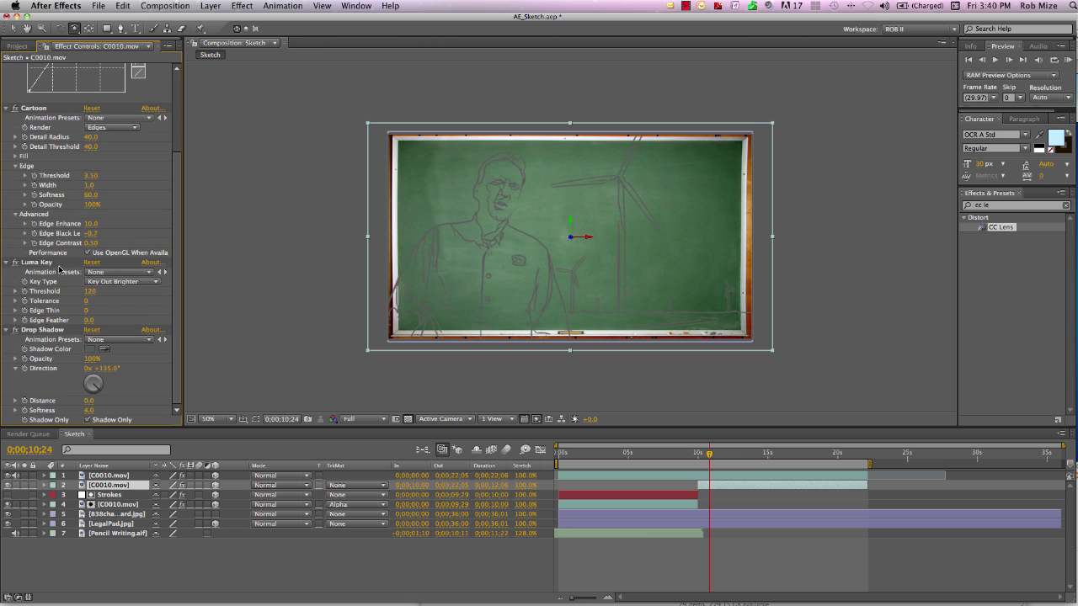
pyautogui.click(91, 350)
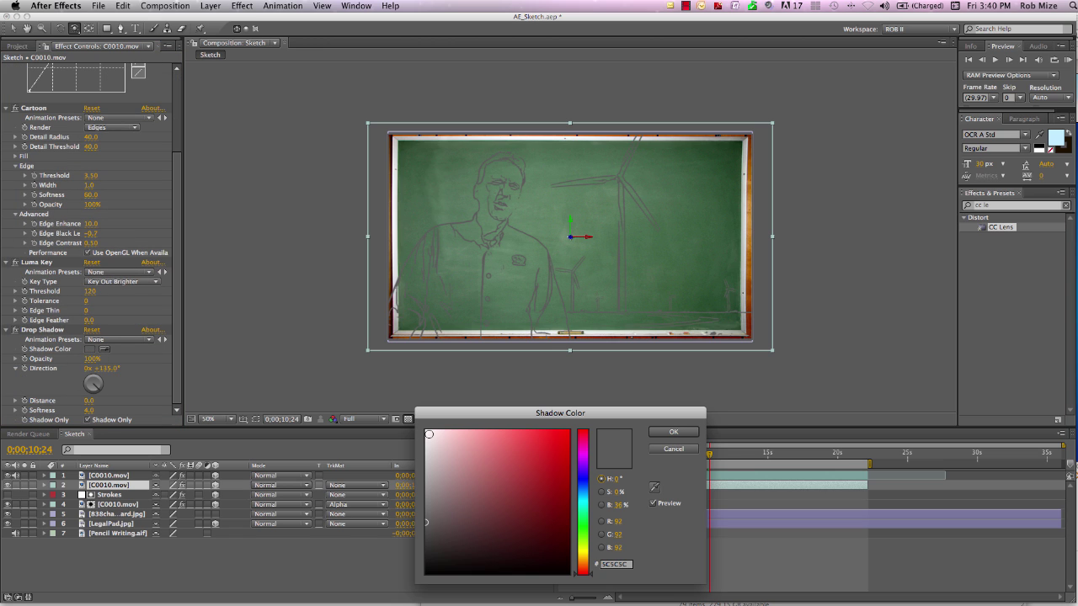
pyautogui.click(426, 434)
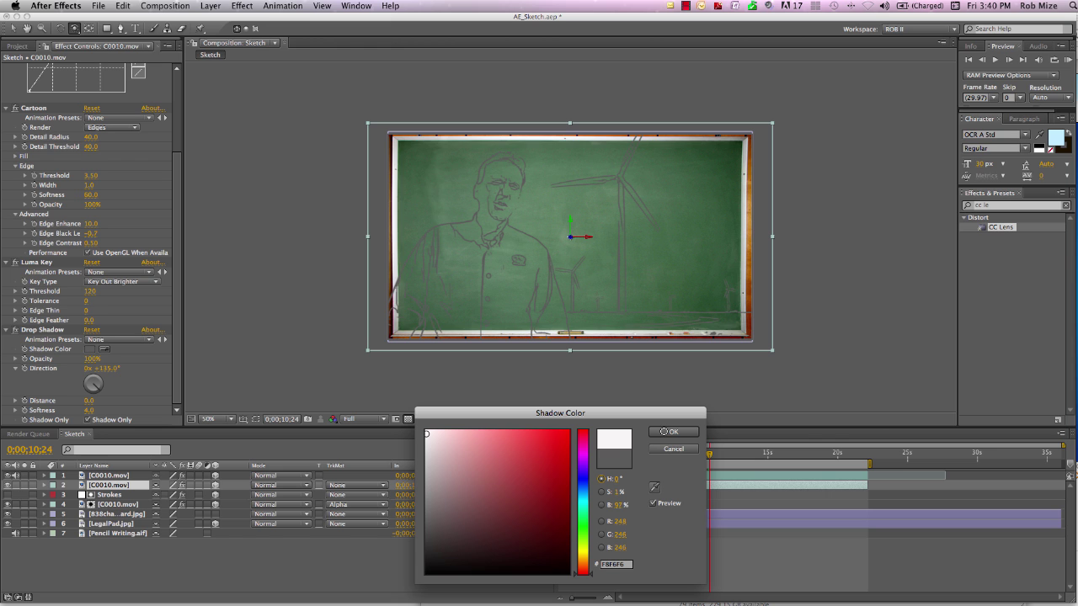
pyautogui.click(665, 433)
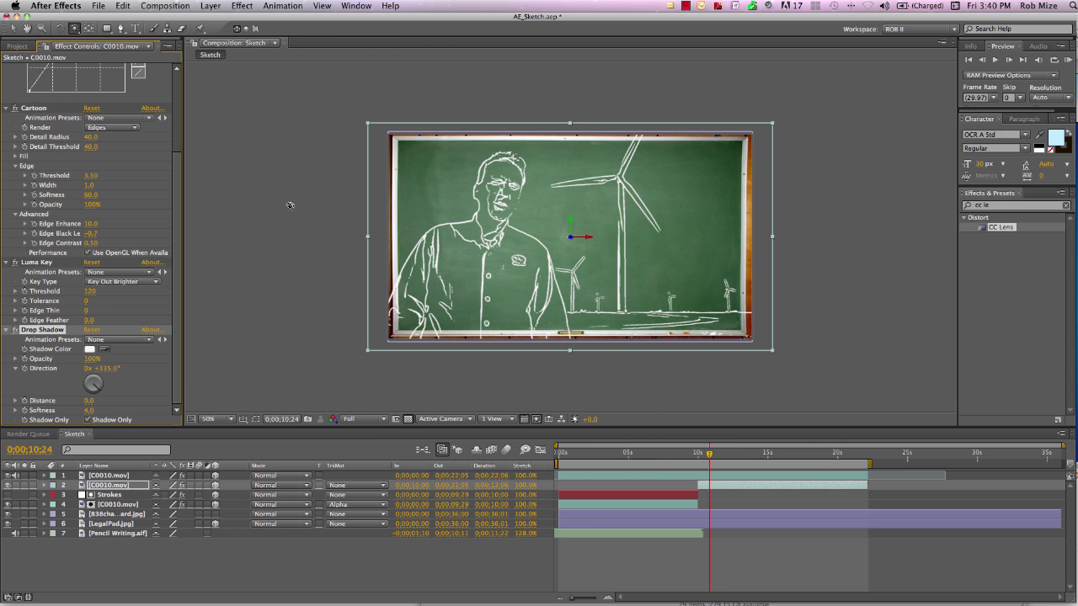
# Try a rectangular mask just inside the chalkboard frame on the second C0010.mov layer, then hide the 838chalkboard.jpg layer at 0;00;15;14
pyautogui.click(106, 29)
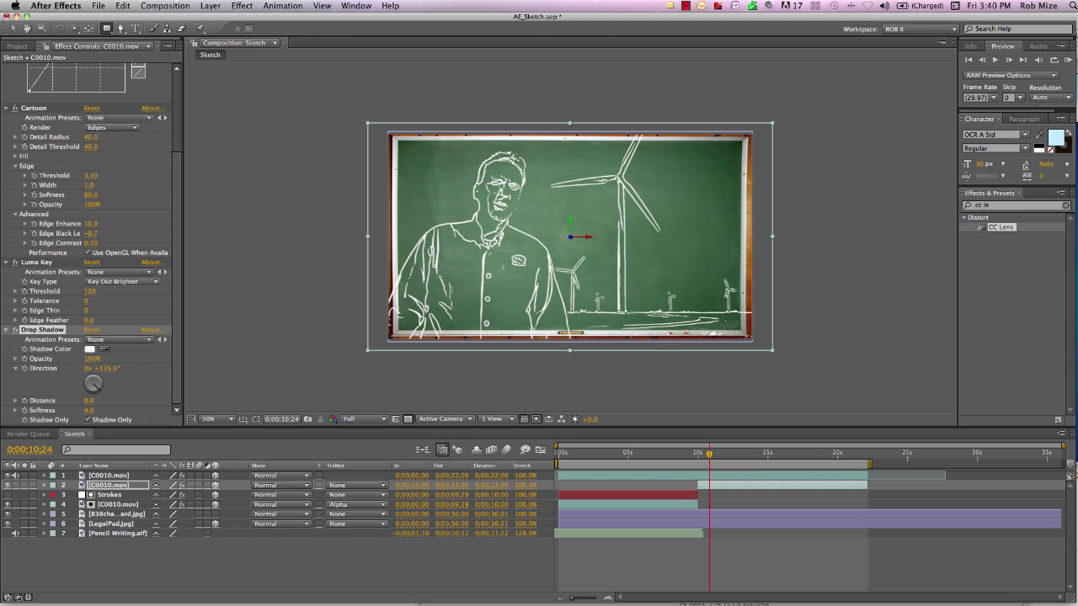
pyautogui.moveTo(392, 138); pyautogui.dragTo(738, 326)
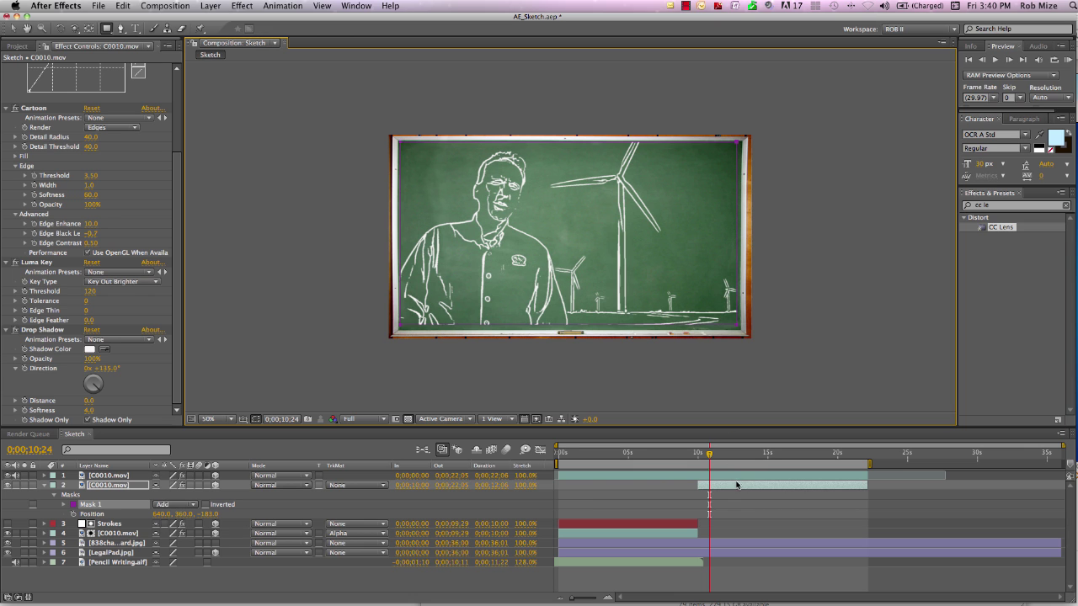
pyautogui.moveTo(710, 455); pyautogui.dragTo(774, 459)
pyautogui.click(7, 544)
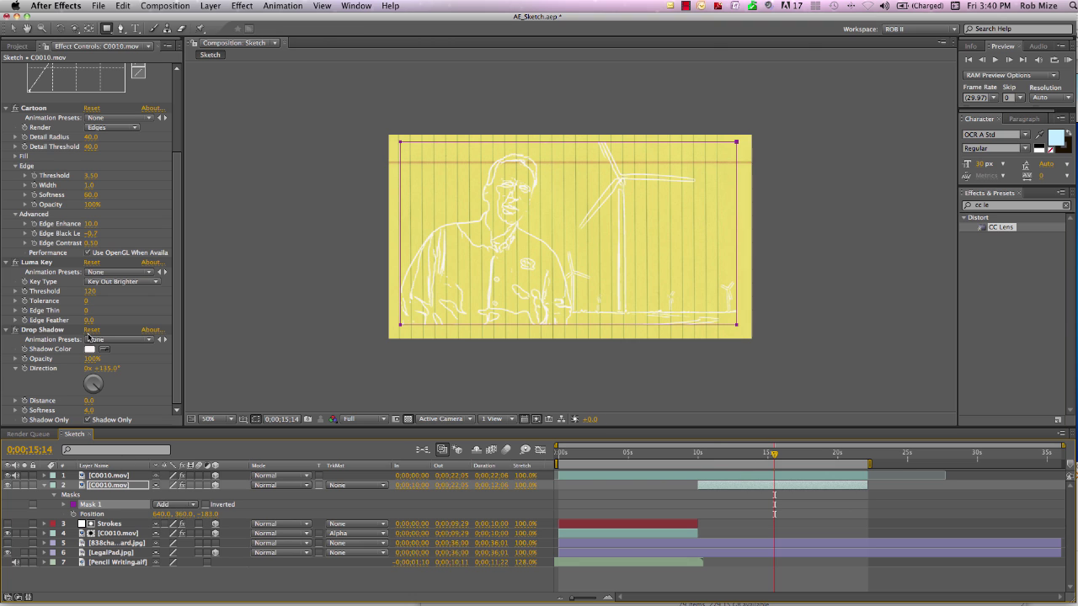
# Undo the chalkboard variation, including the mask, the near-white Drop Shadow color and the added 838chalkboard.jpg layer, back to the dark legal-pad sketch
pyautogui.press('super+z')
pyautogui.press('super+z')
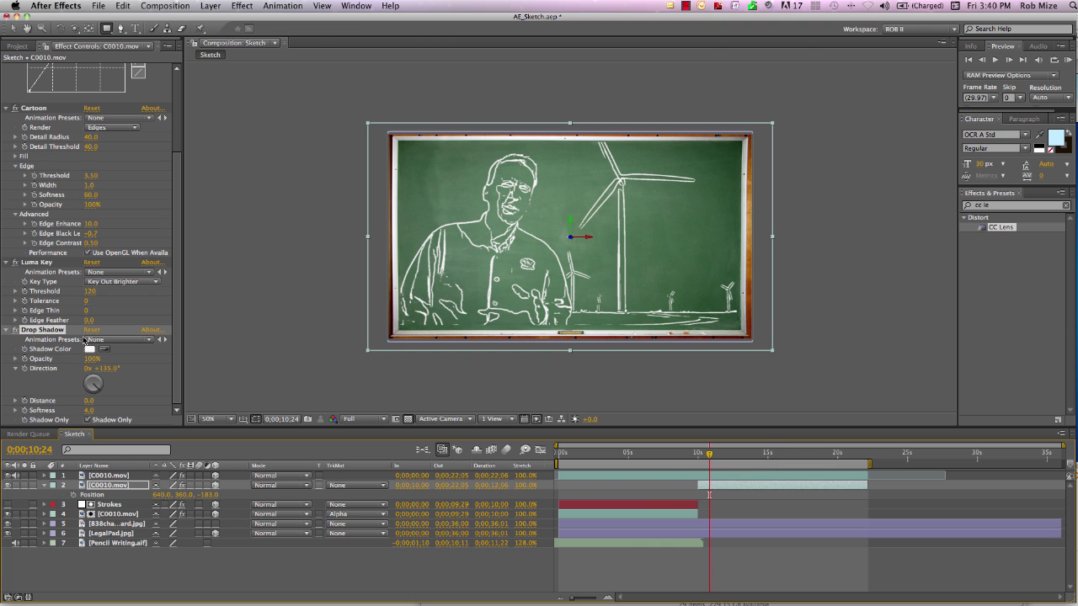
pyautogui.press('super+z')
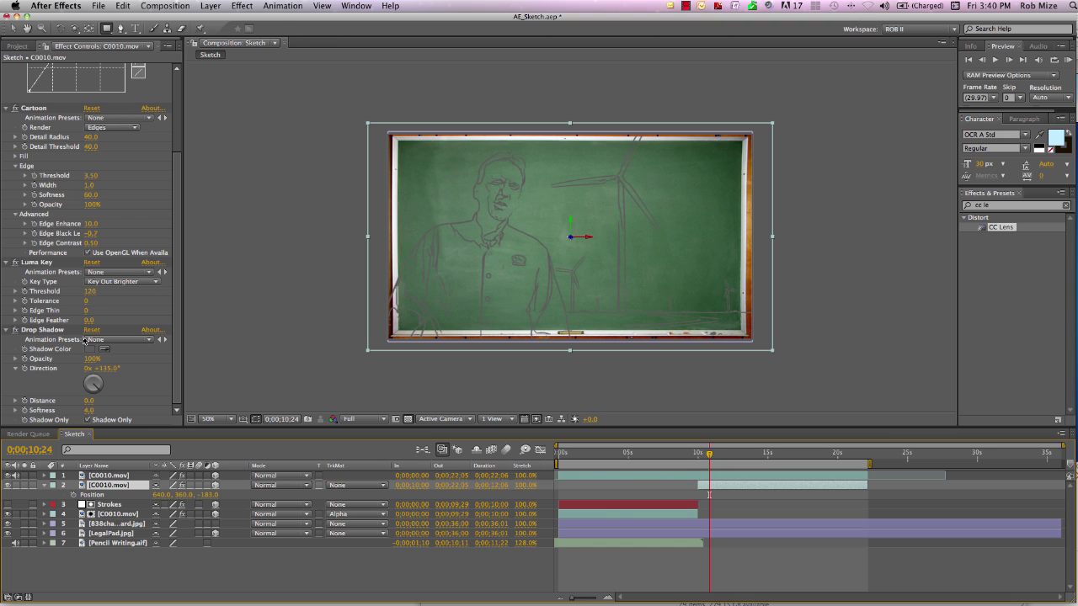
pyautogui.press('super+z')
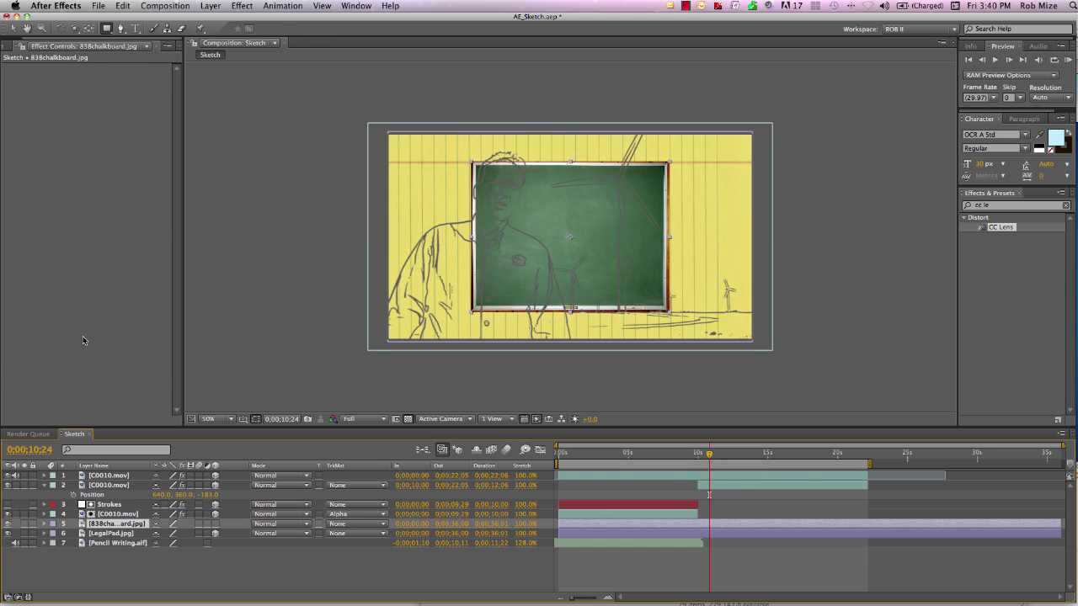
pyautogui.press('super+z')
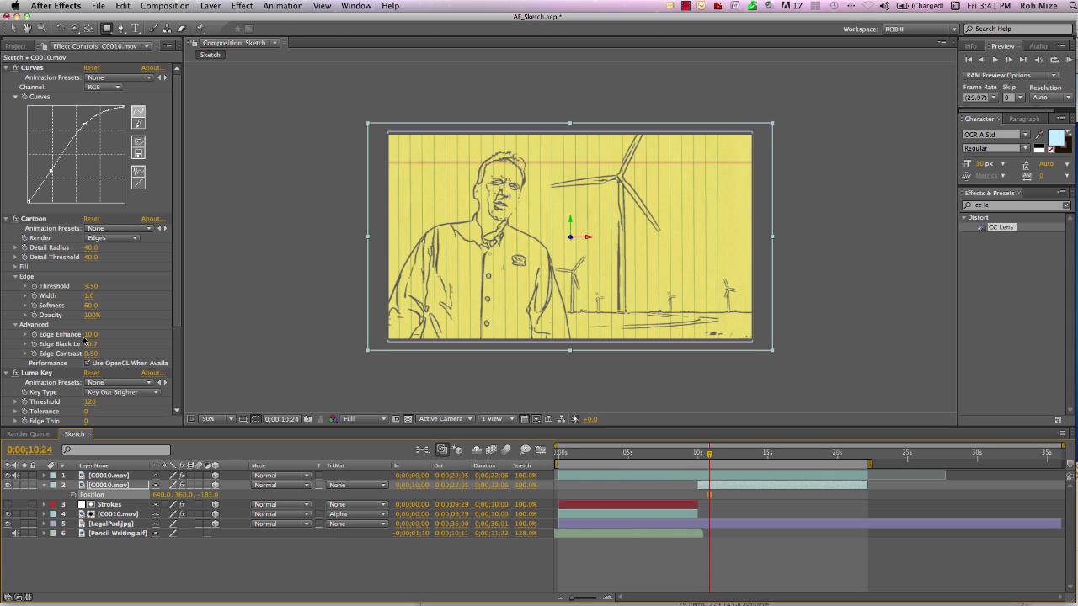